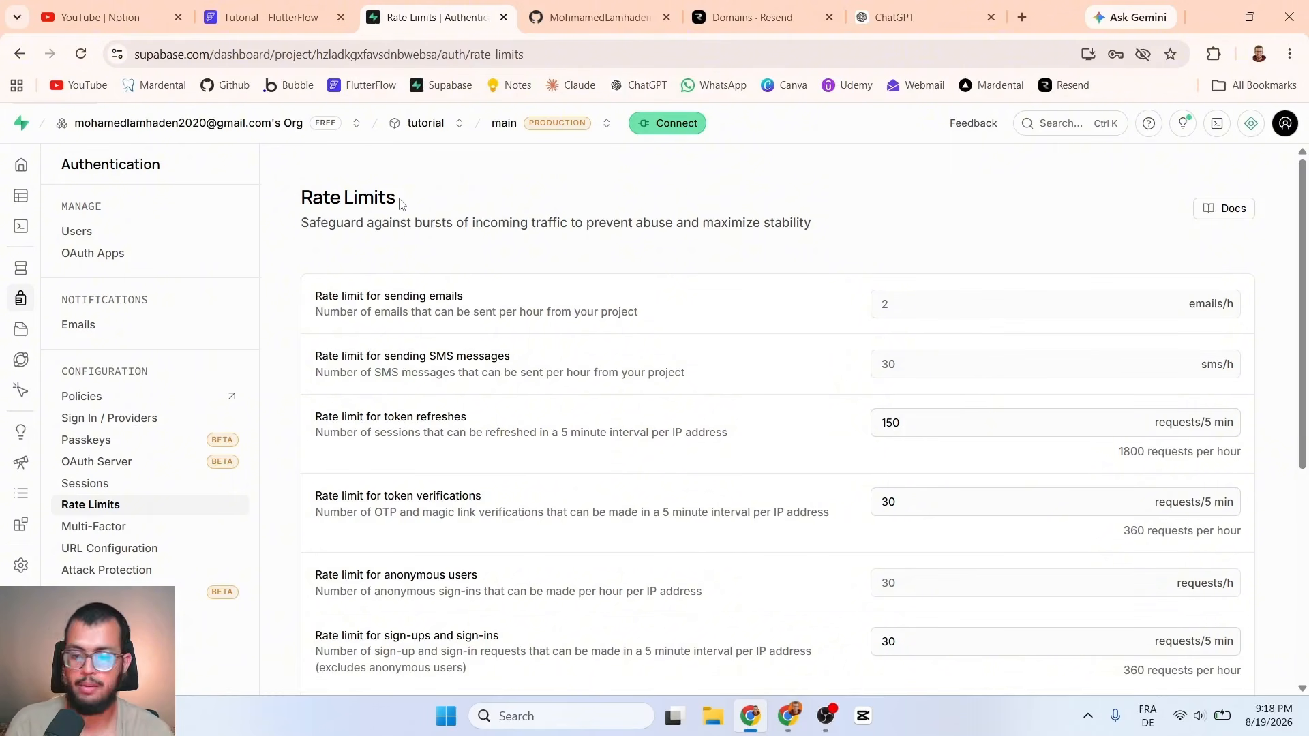
Step: Review the Supabase auth Emails page's custom SMTP notice, then switch to the Resend Domains tab
left_click(95, 327)
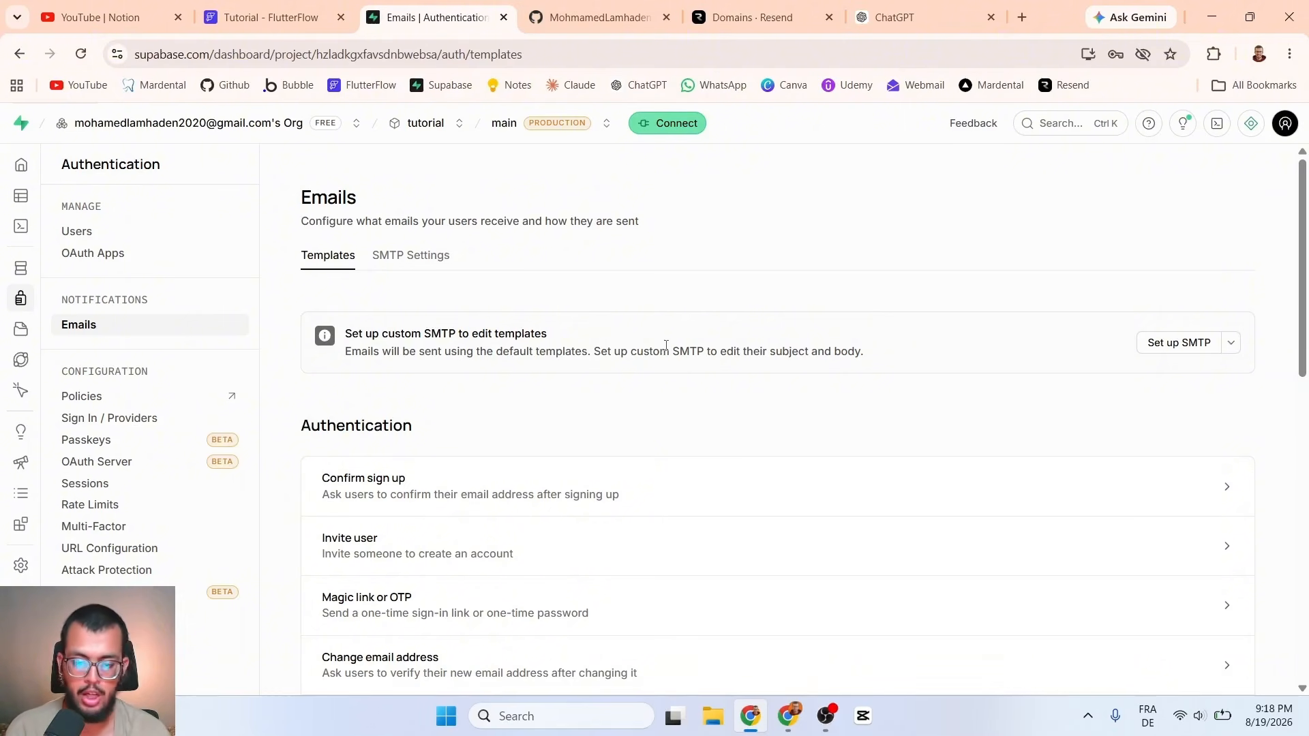
left_click_drag(674, 354, 699, 357)
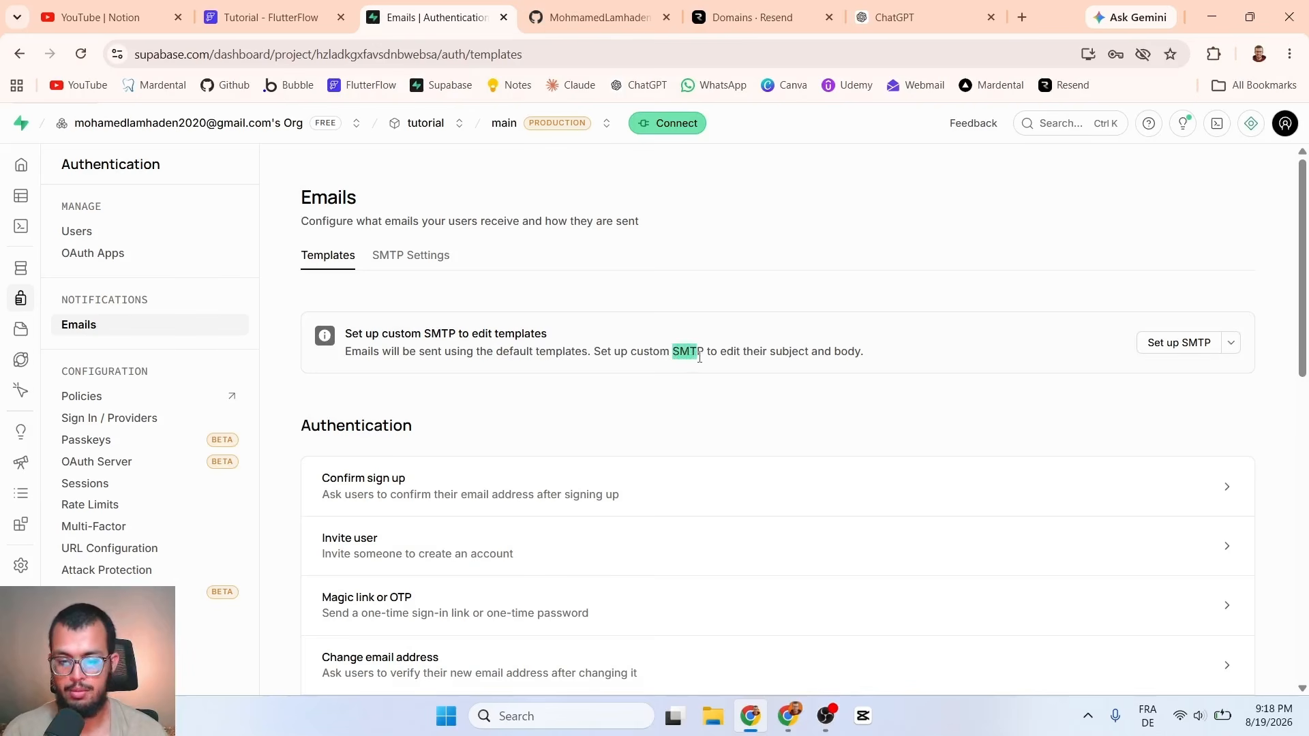
left_click(710, 311)
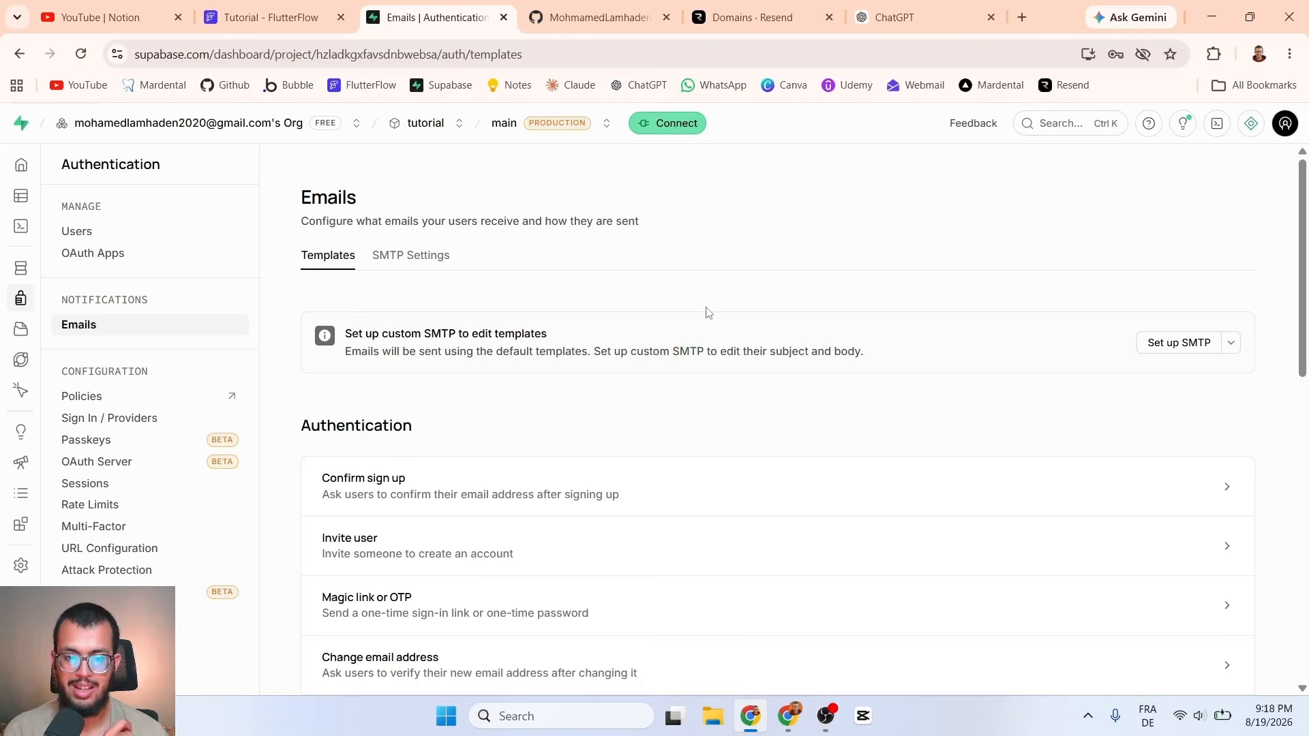
left_click(728, 14)
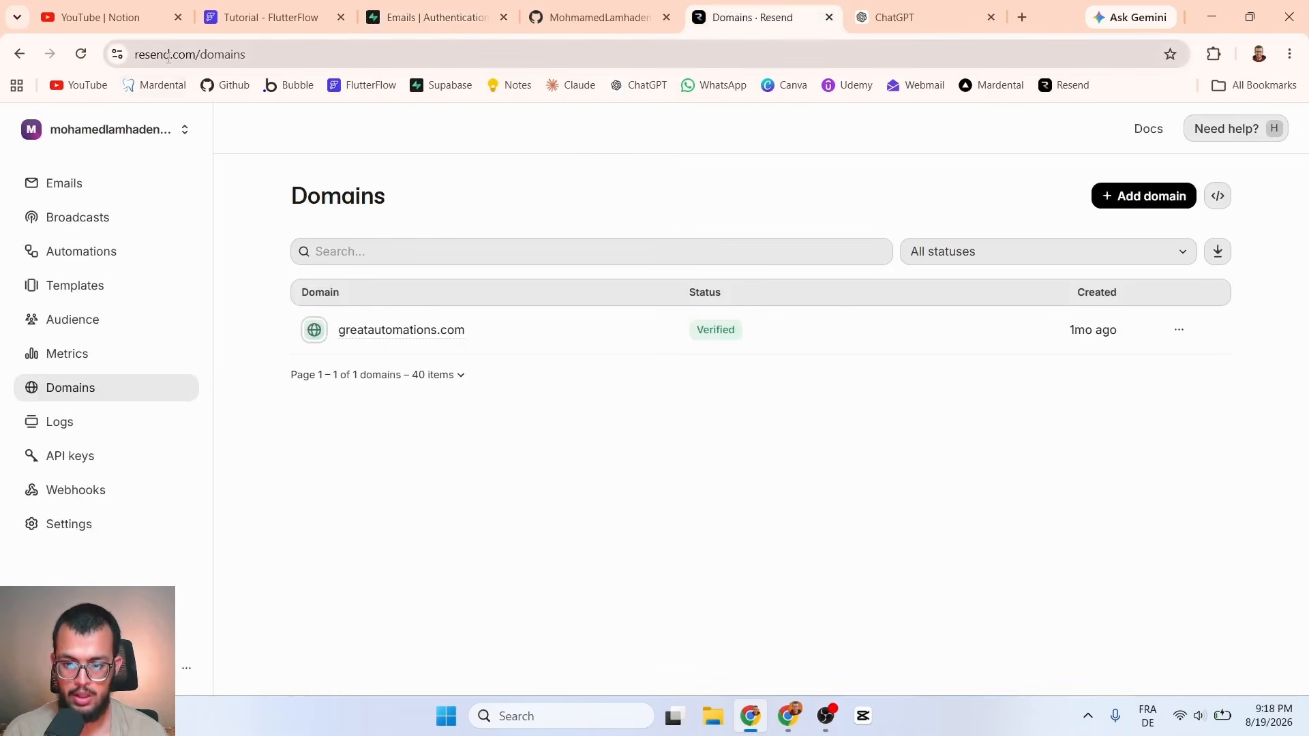
Step: Check Resend's verified greatautomations.com domain, then return to the Supabase Emails tab
left_click_drag(169, 58, 134, 57)
left_click(338, 124)
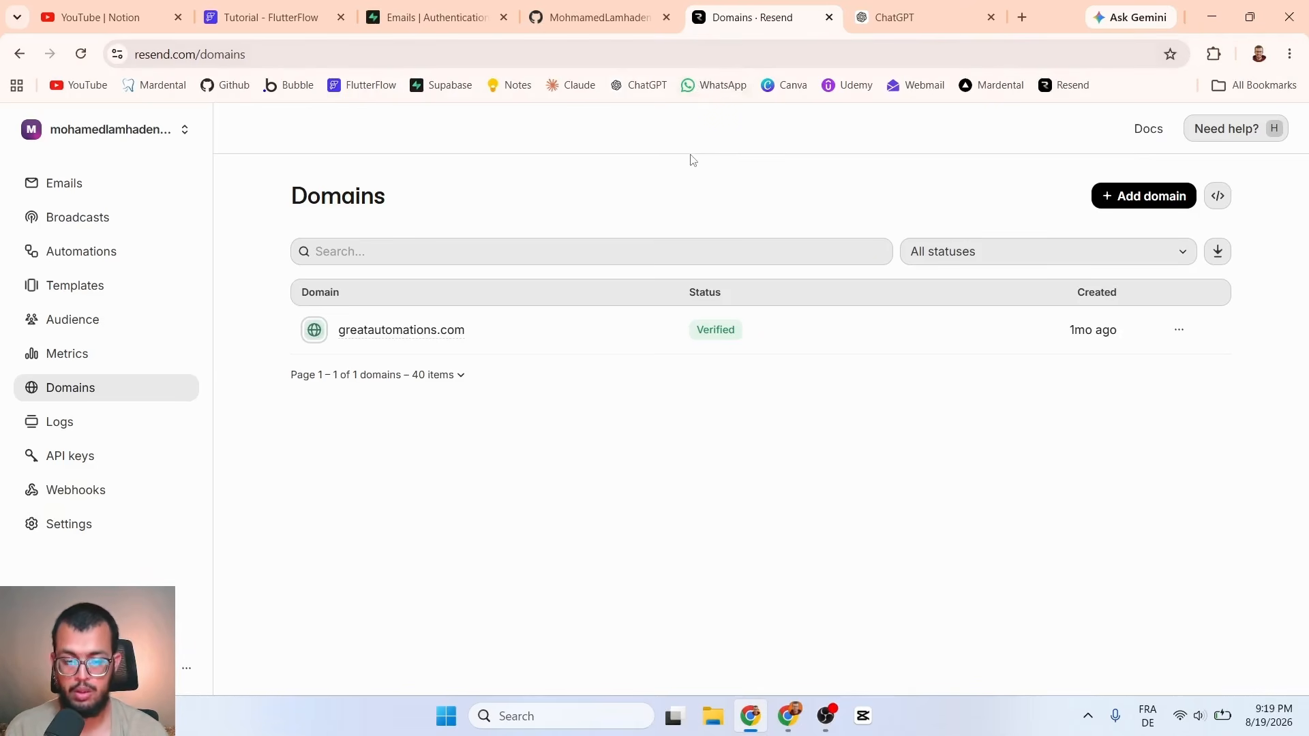
left_click(405, 7)
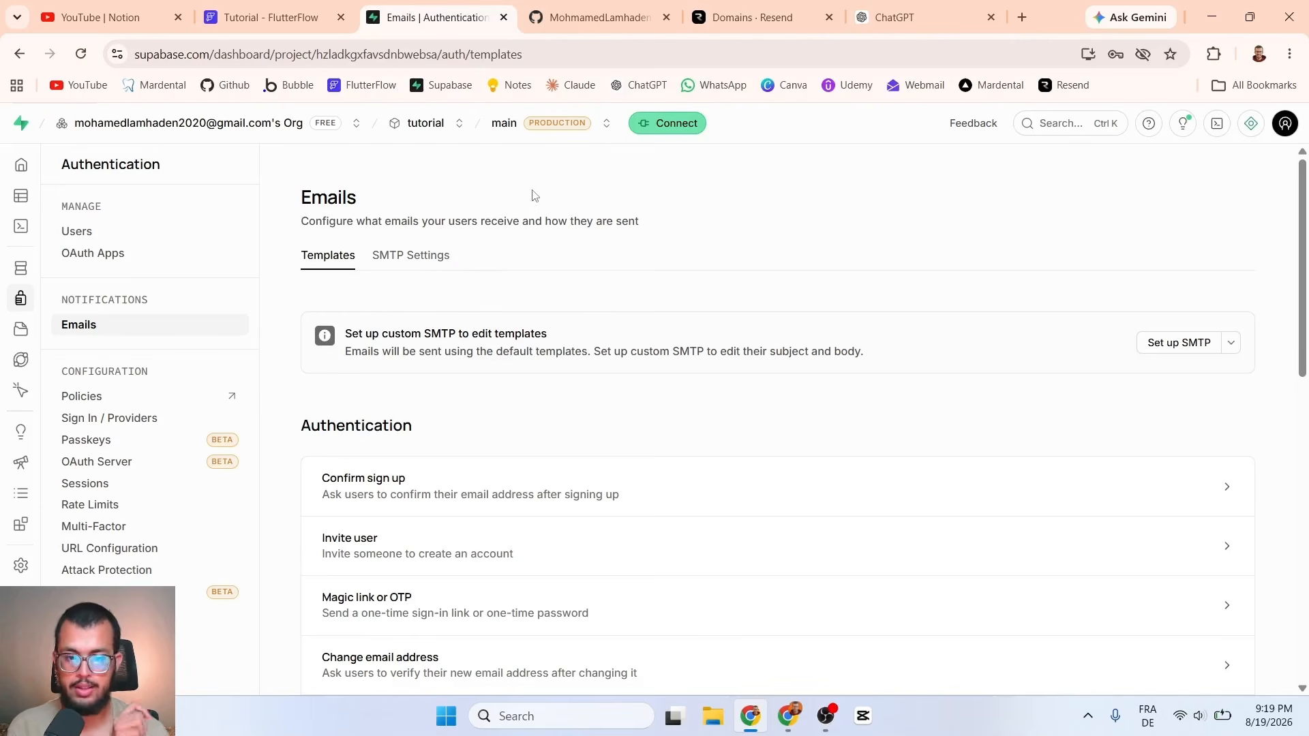
Step: Go back to the Resend Domains list showing greatautomations.com
left_click(740, 19)
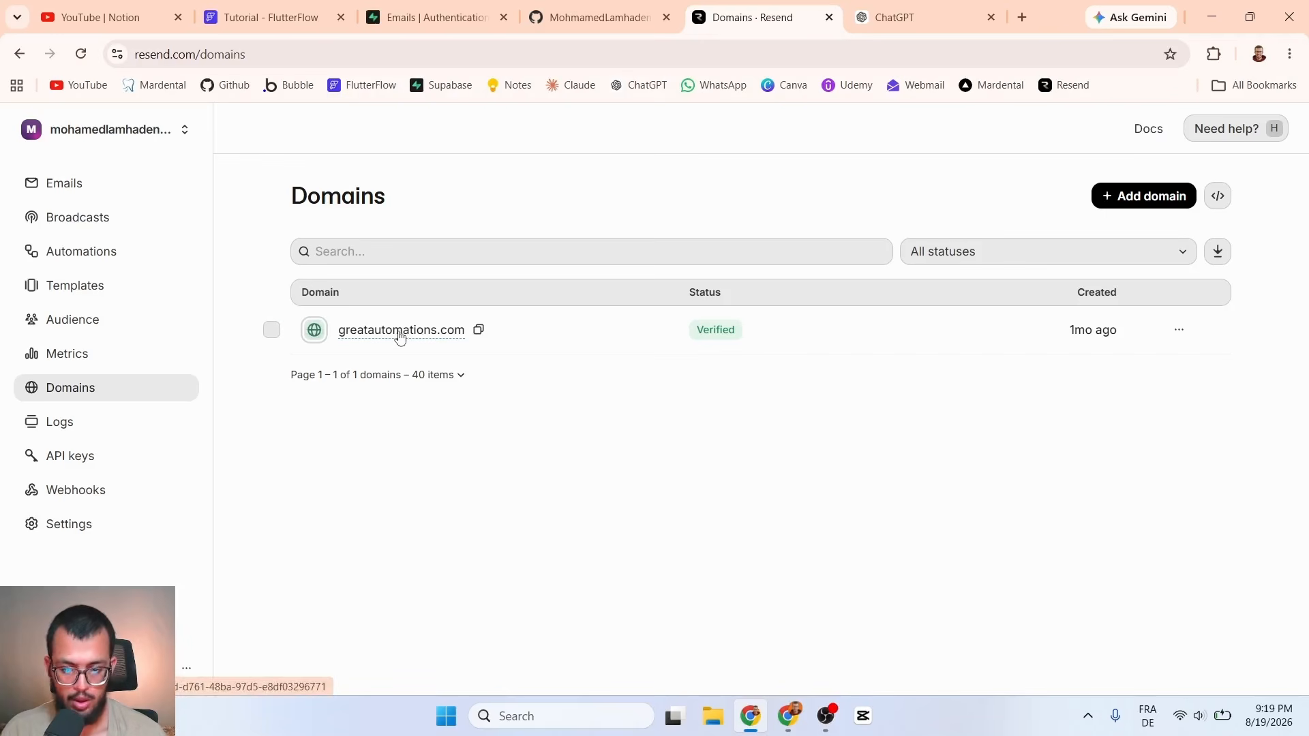
left_click(1134, 208)
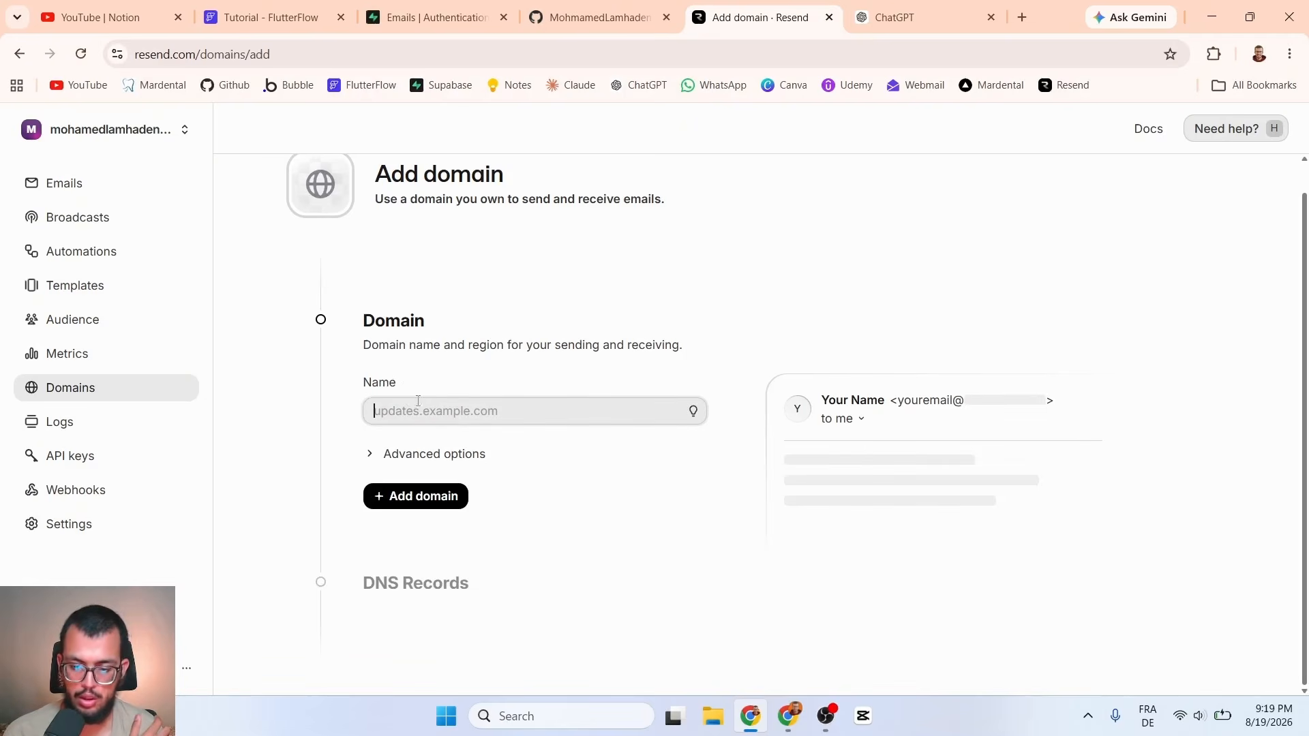
scroll(835, 344, "up", 1)
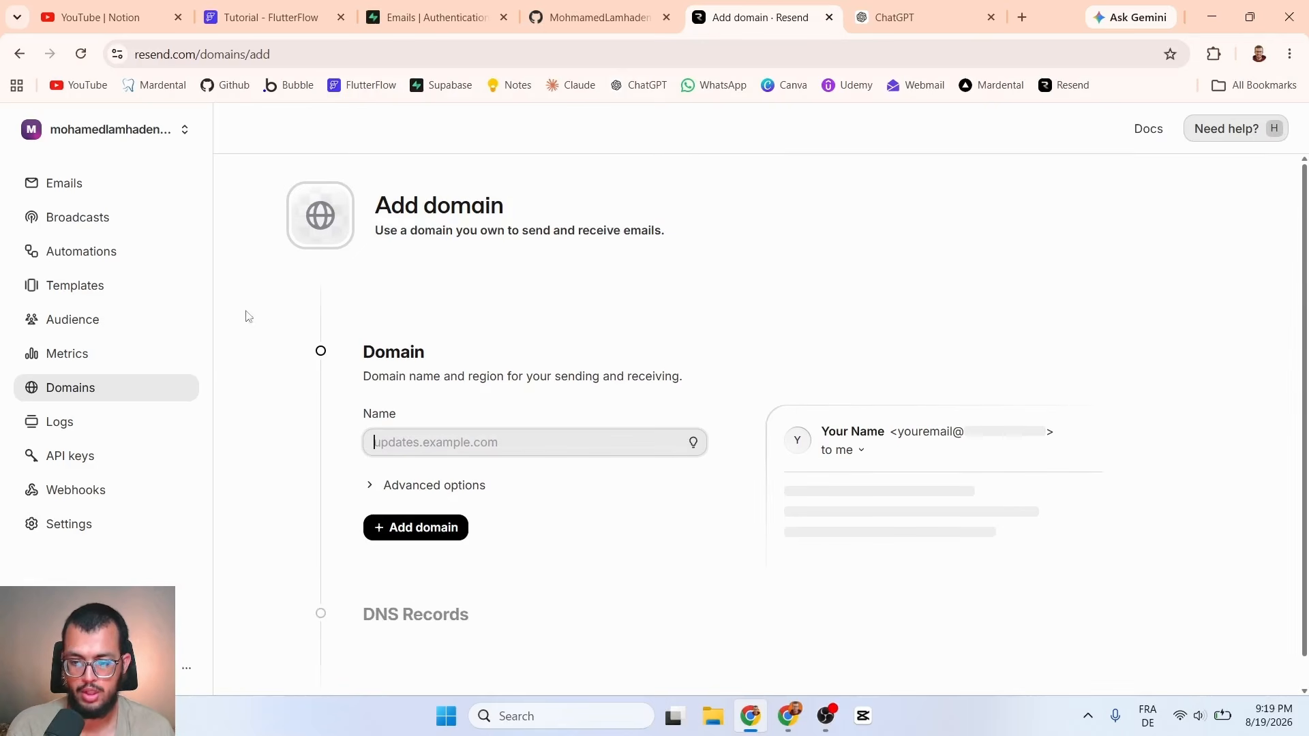
left_click(96, 384)
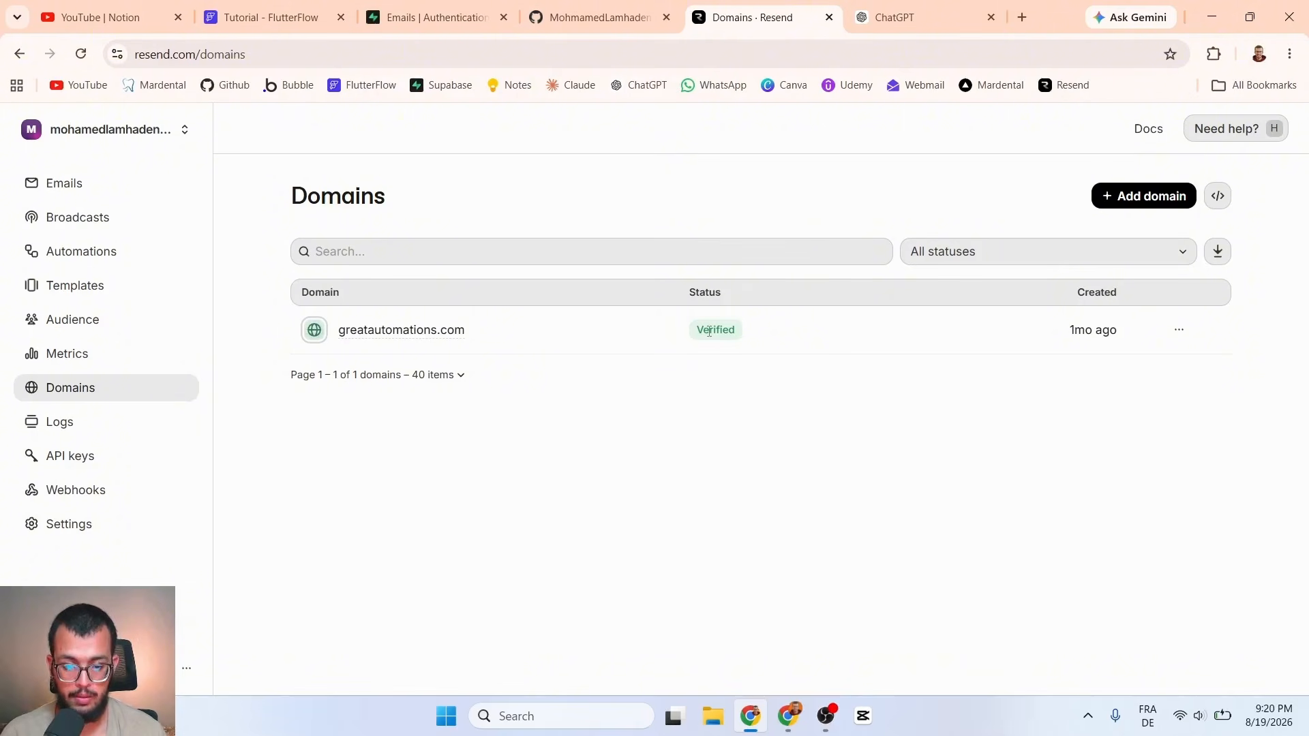
mouse_move(709, 331)
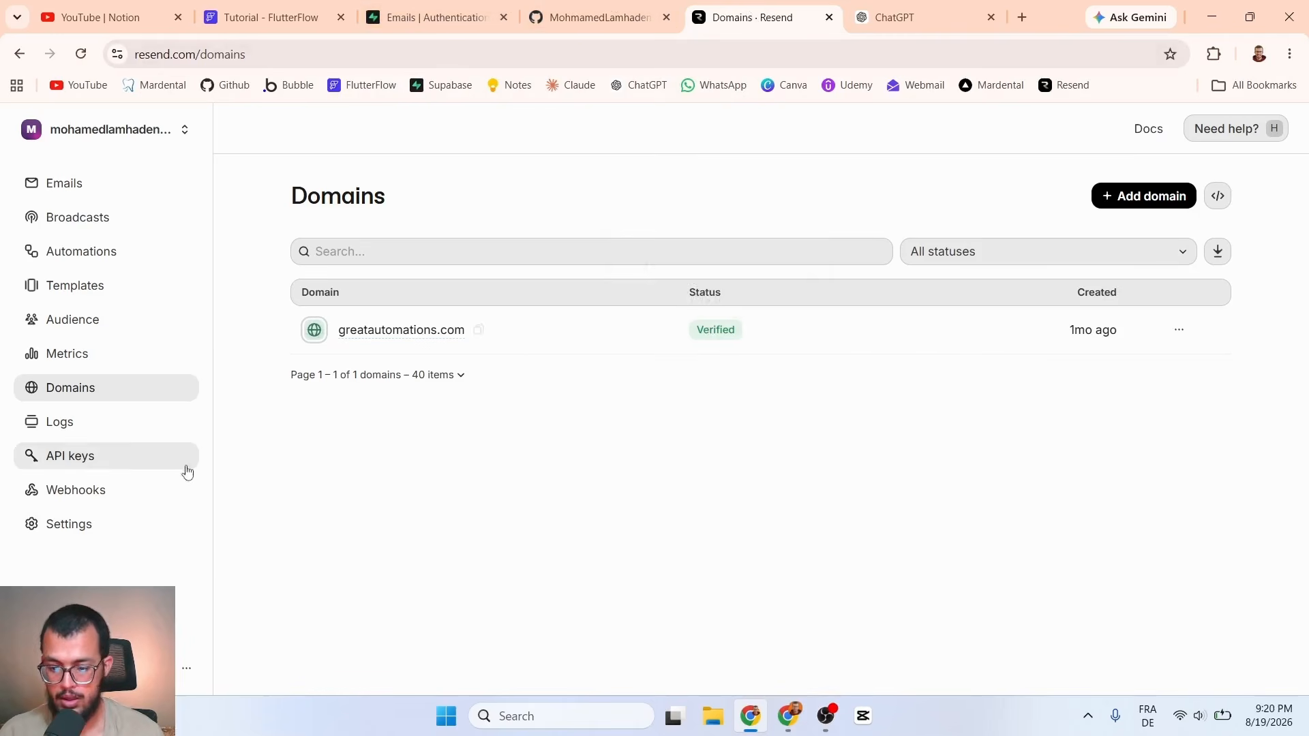
Step: Start a new Resend API key named 'tutorial'
left_click(68, 463)
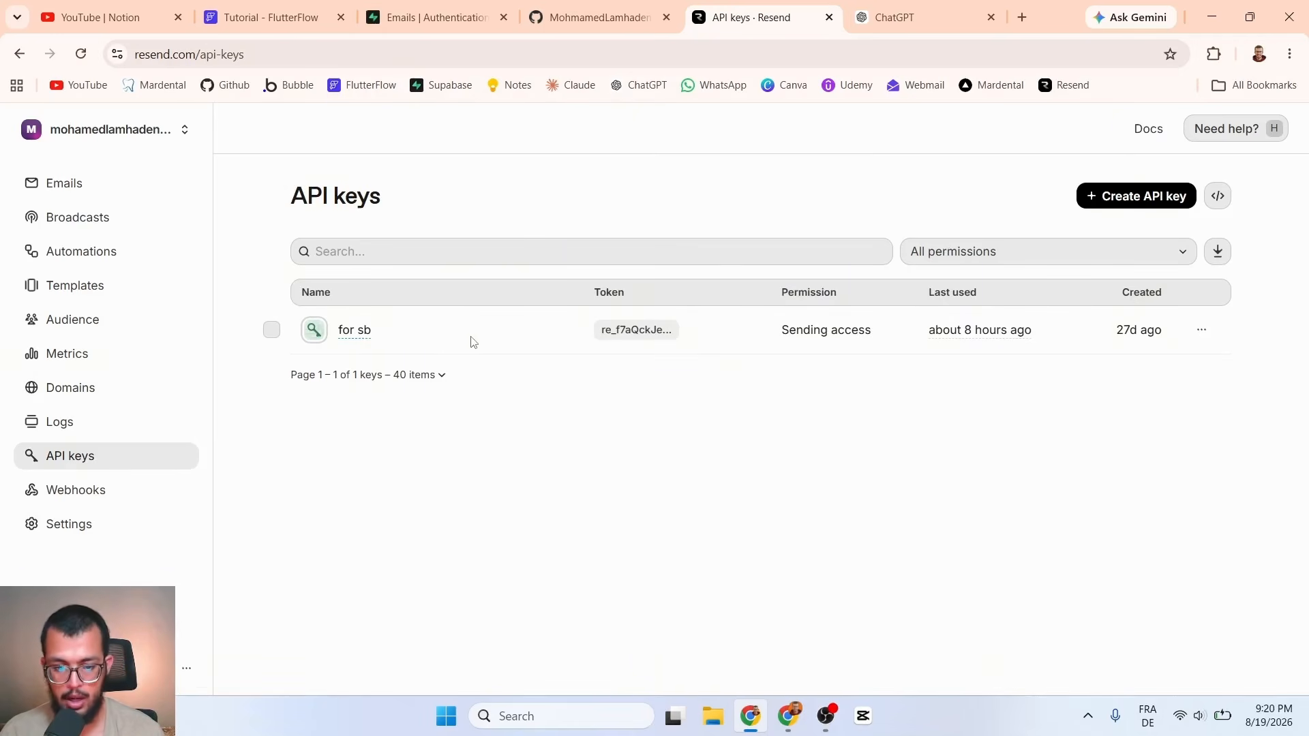
left_click(1098, 198)
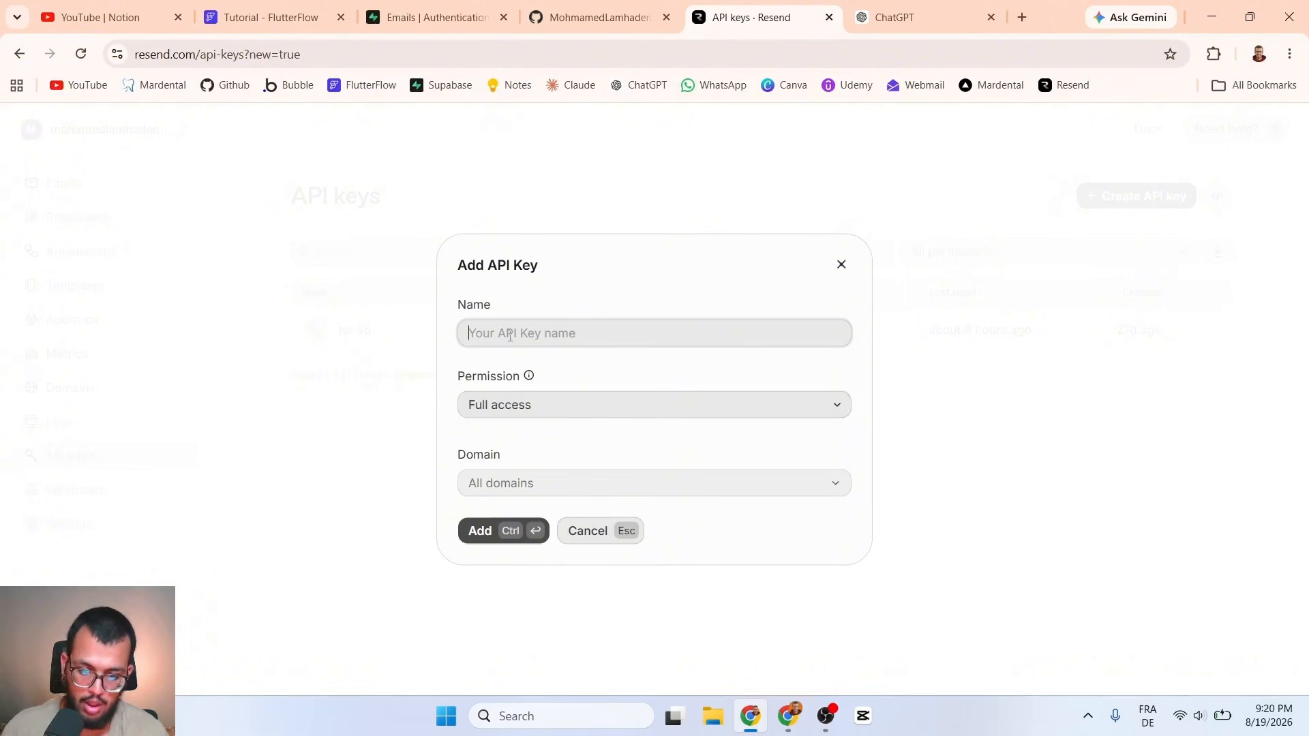
type("tutoi")
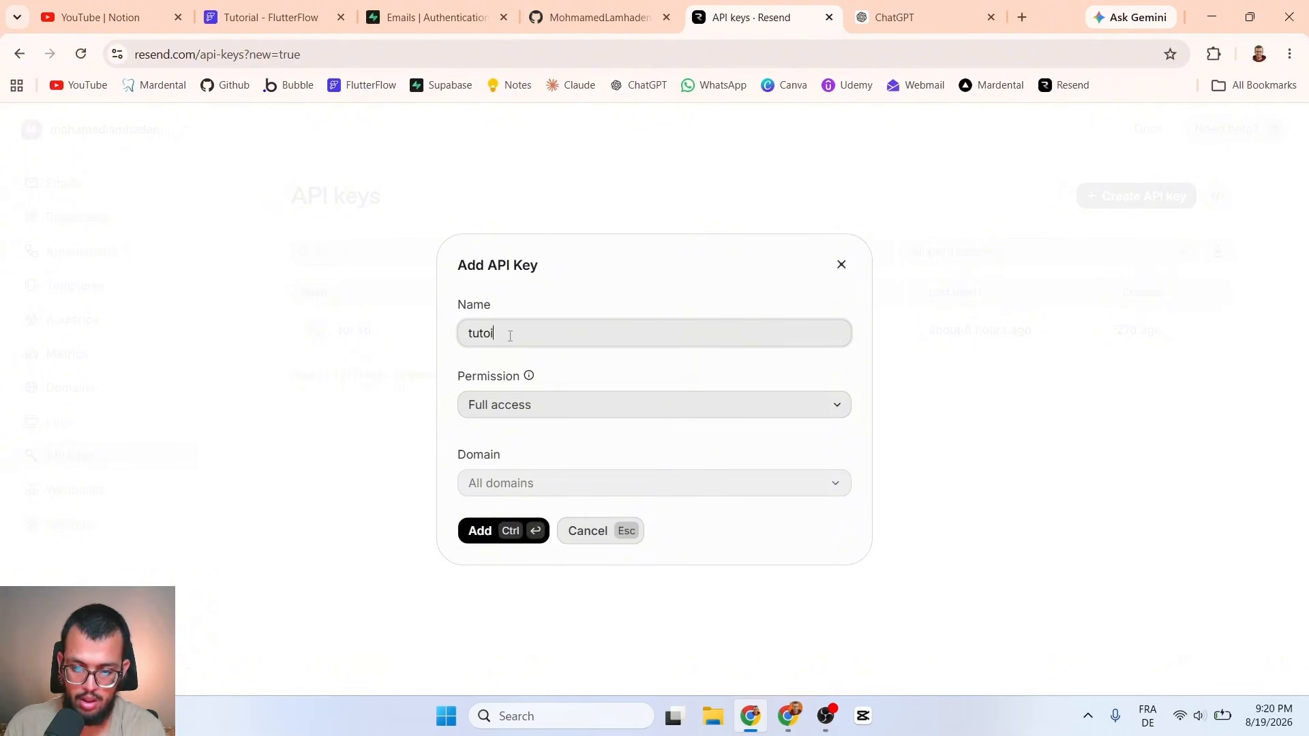
key("BackSpace")
type("rial")
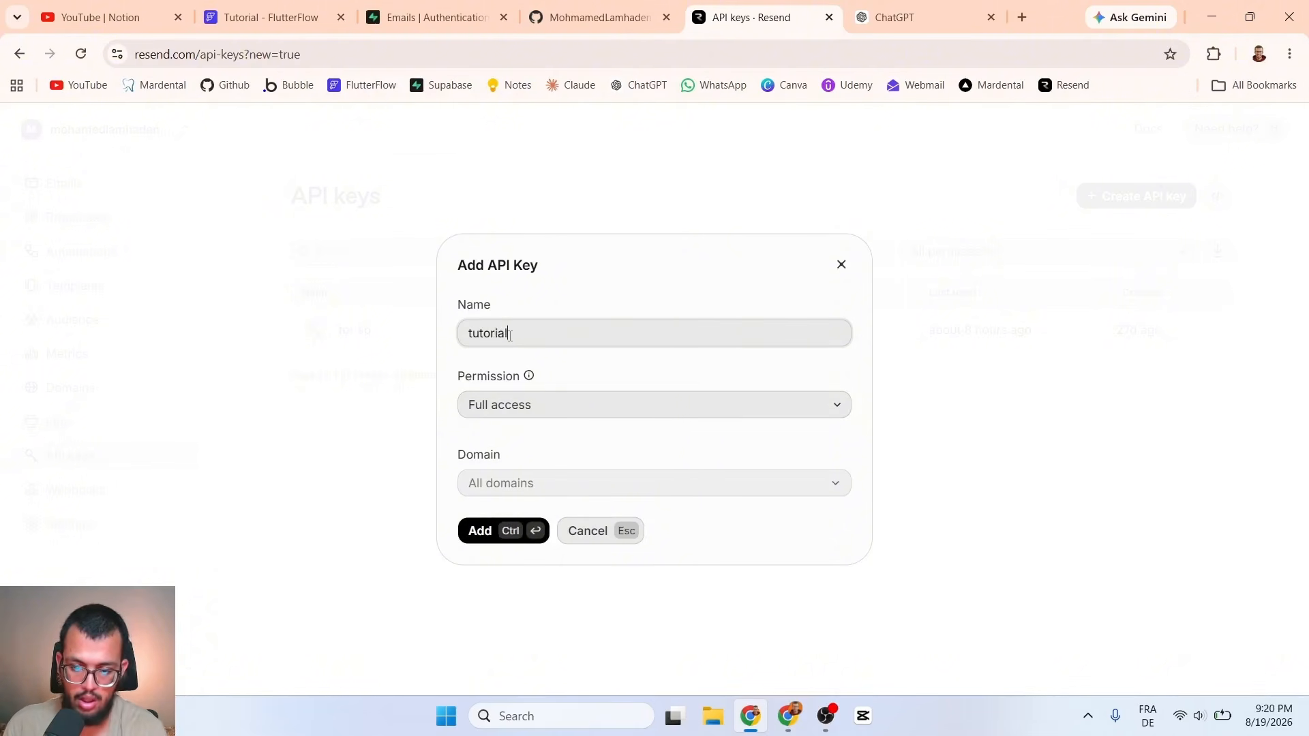
Step: Give the key Sending access, restricted to the greatautomations.com domain
left_click(504, 407)
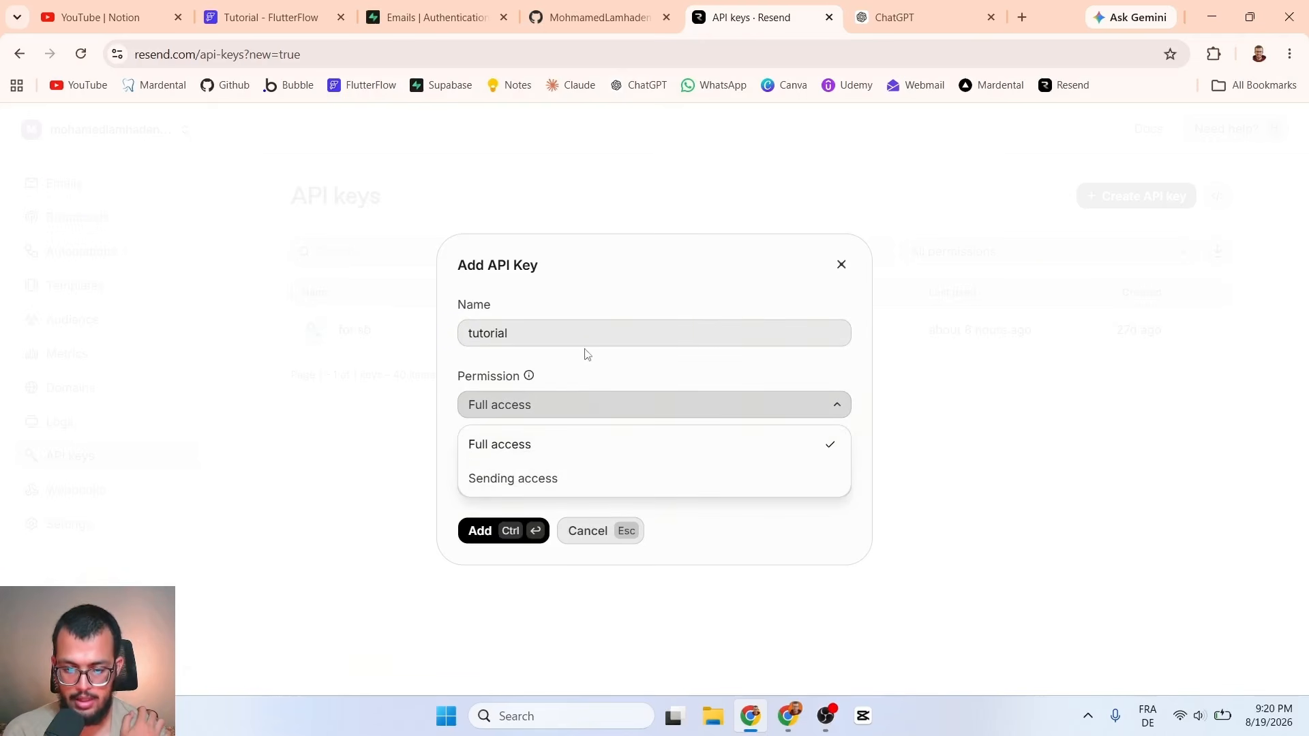
left_click(534, 448)
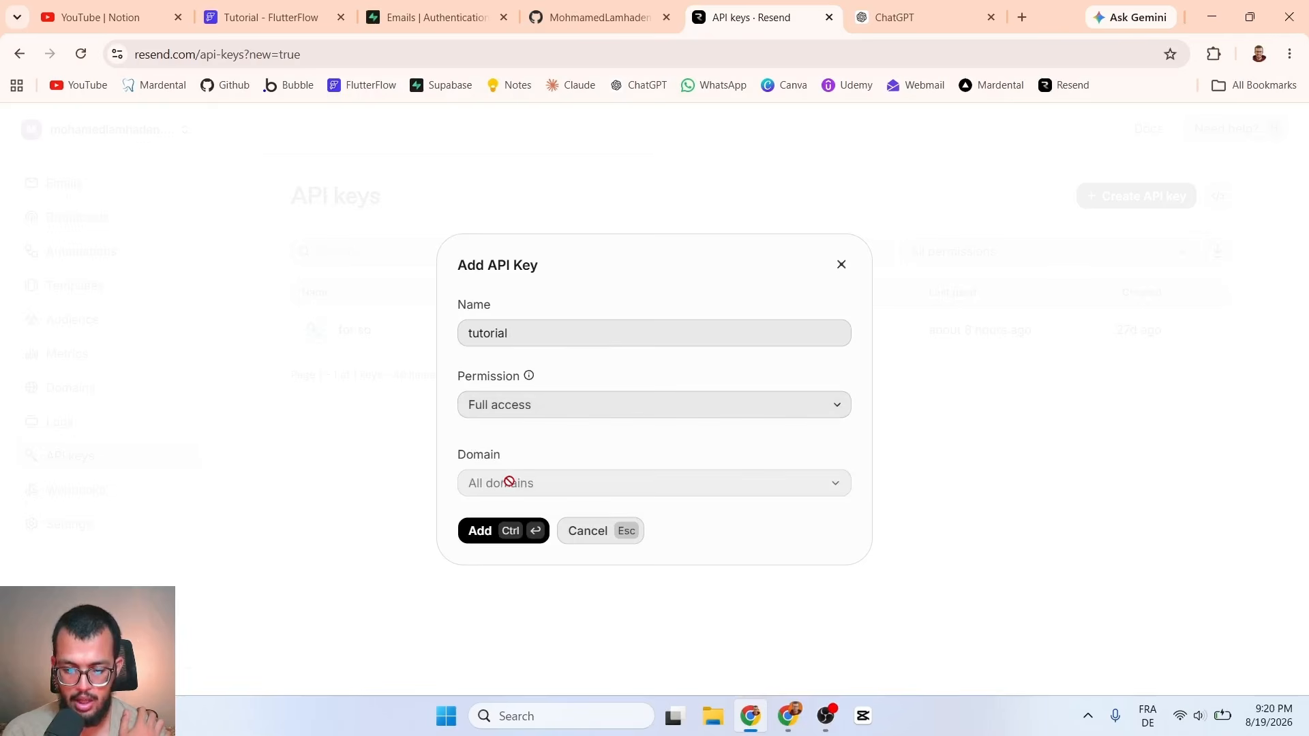
left_click(529, 412)
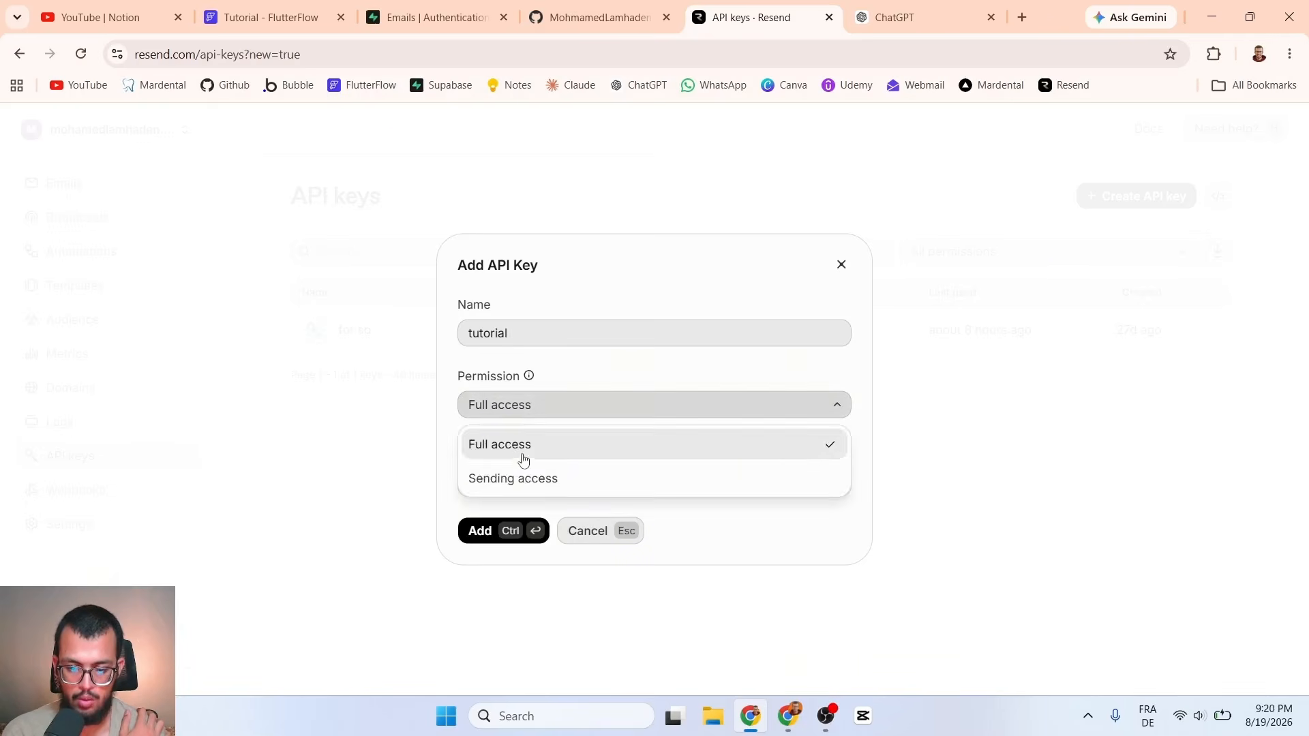
left_click(513, 478)
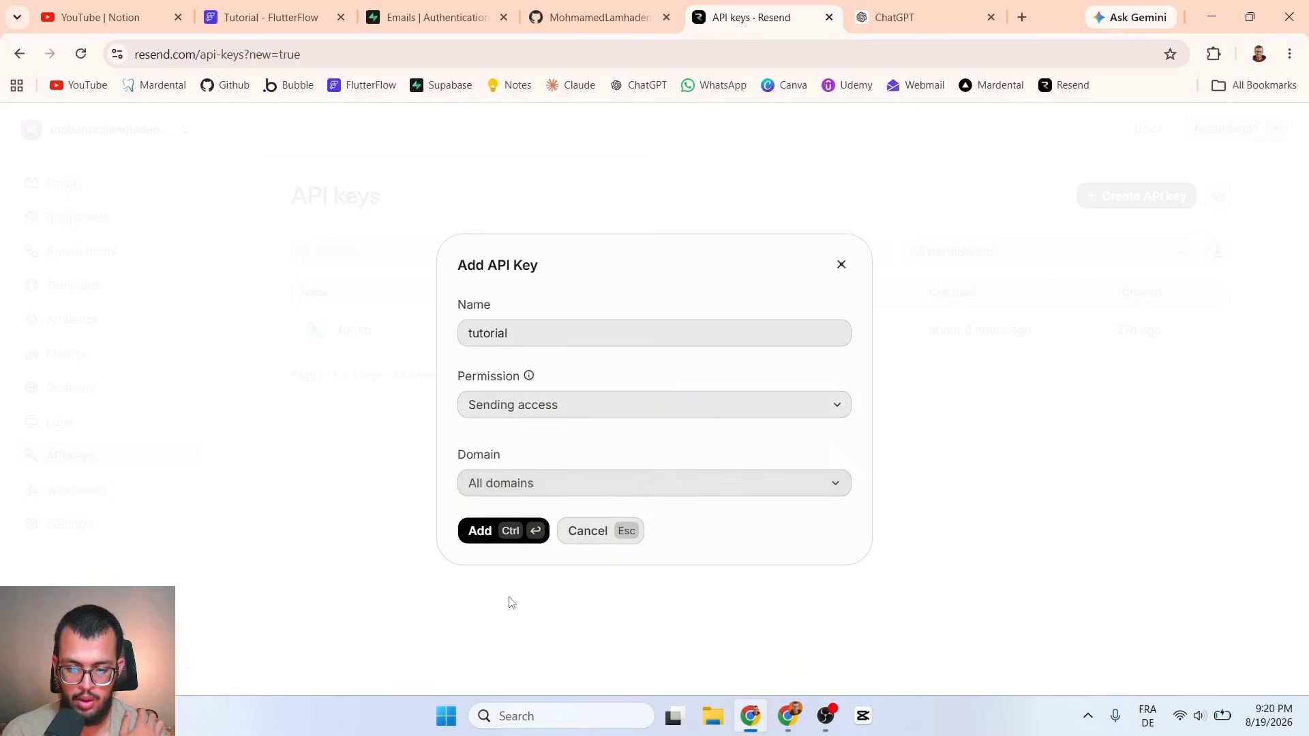
left_click(535, 492)
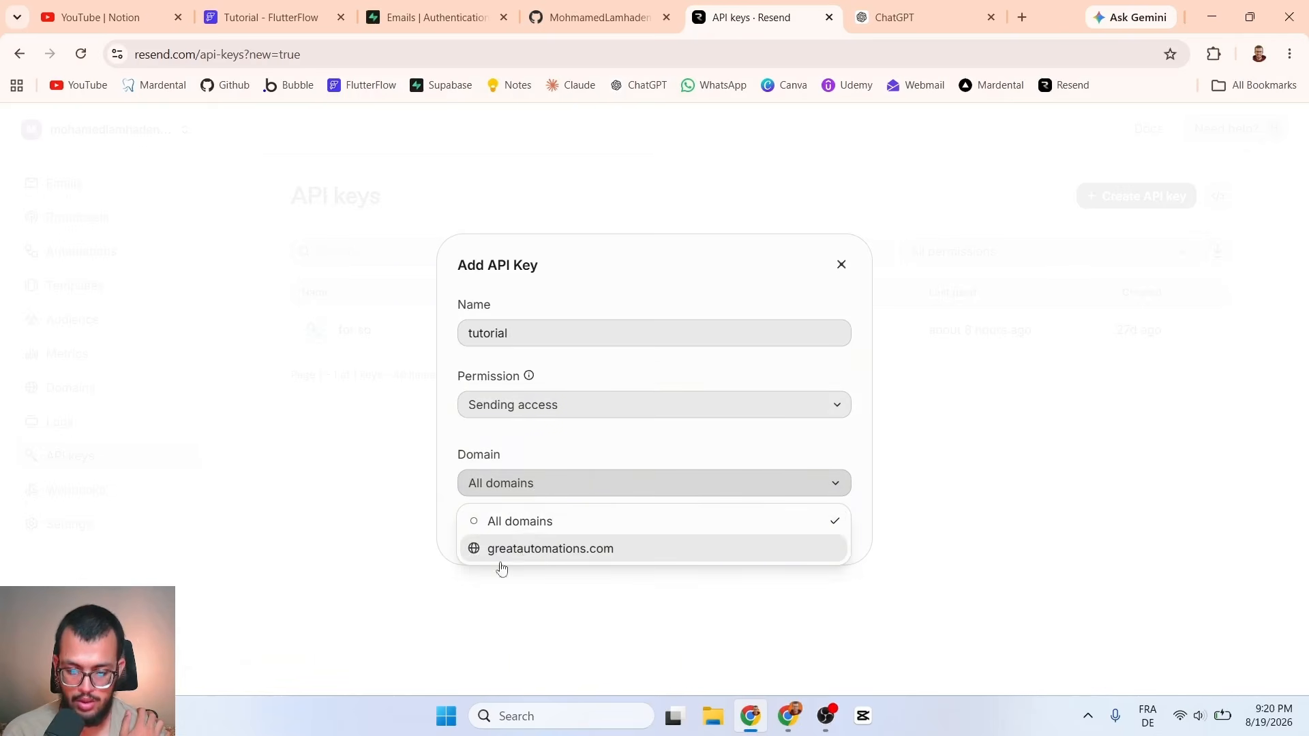
left_click(548, 442)
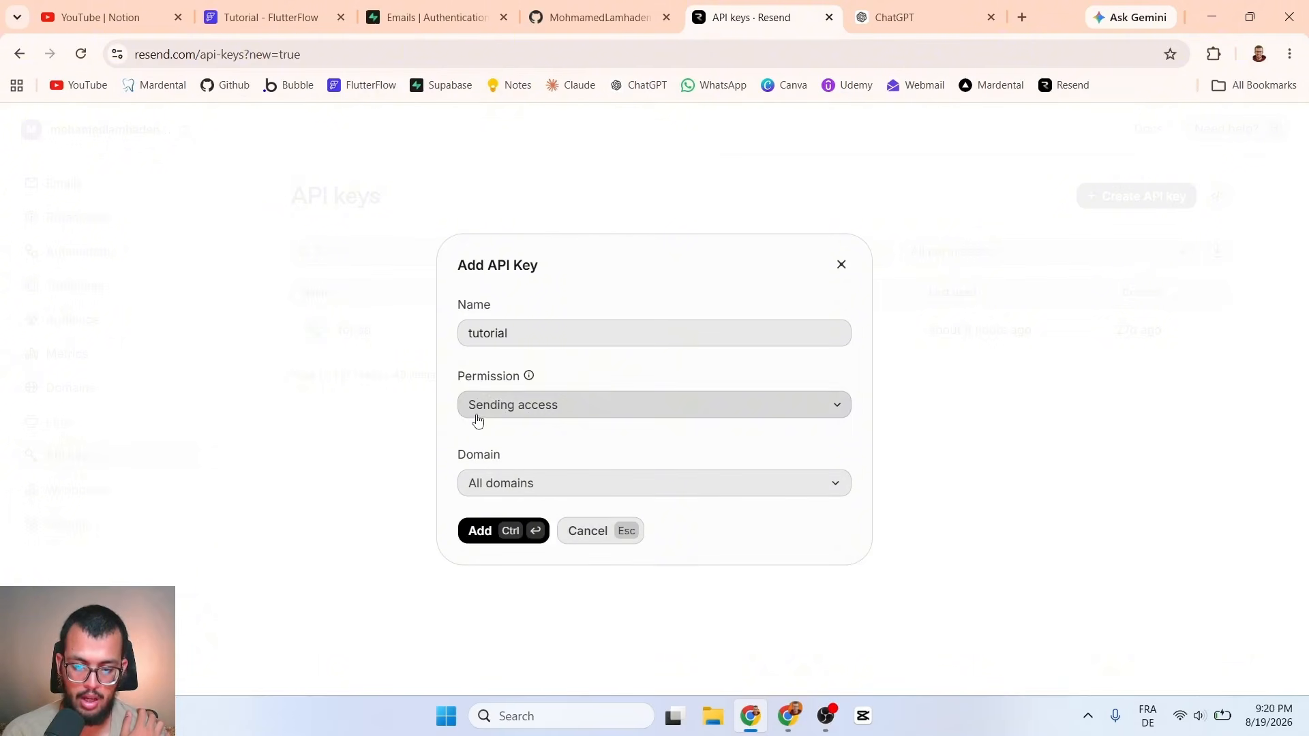
left_click(510, 496)
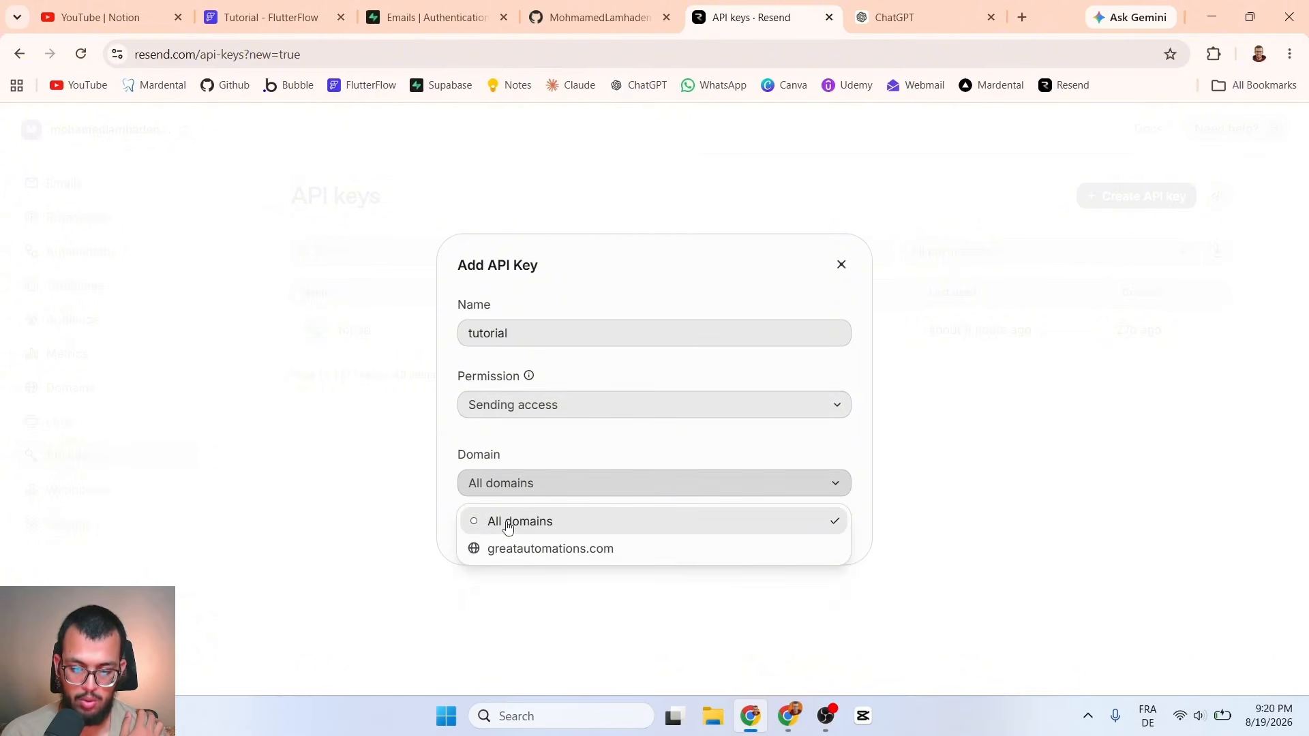
left_click(508, 550)
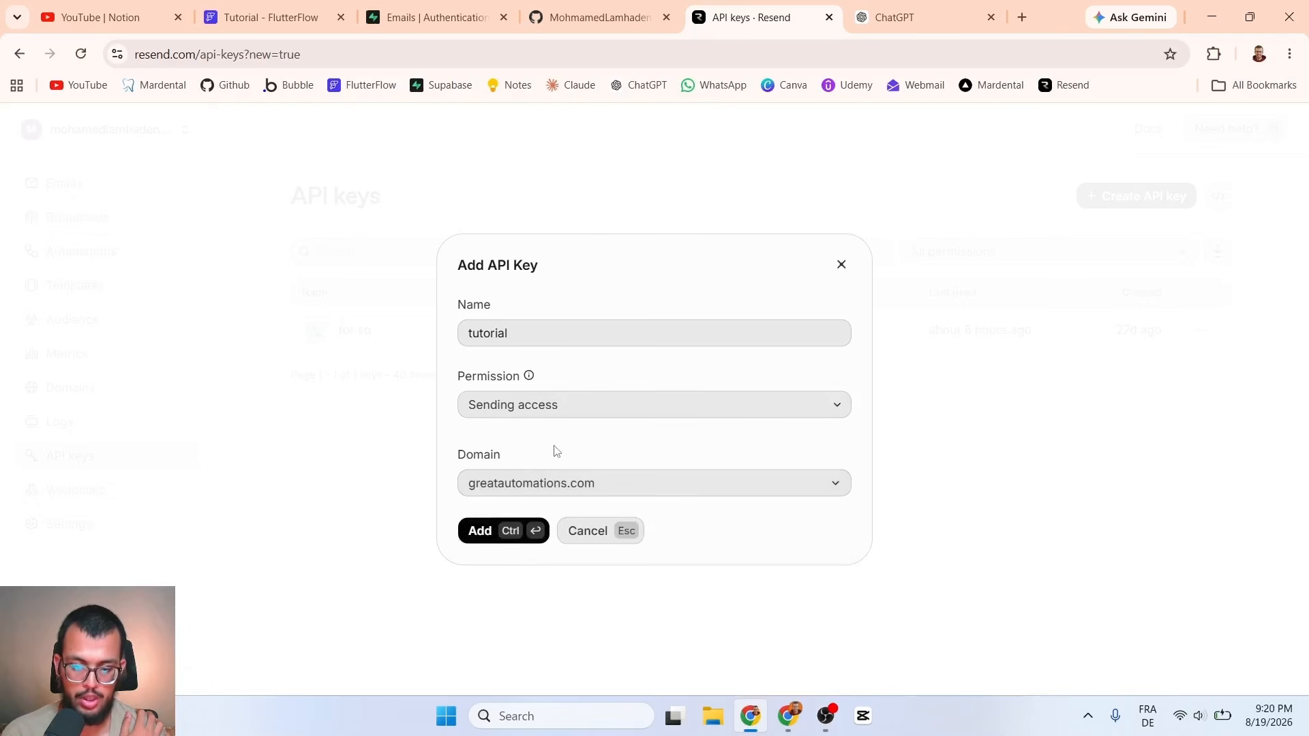
Step: Create the API key, then reveal and copy its secret value
left_click(483, 533)
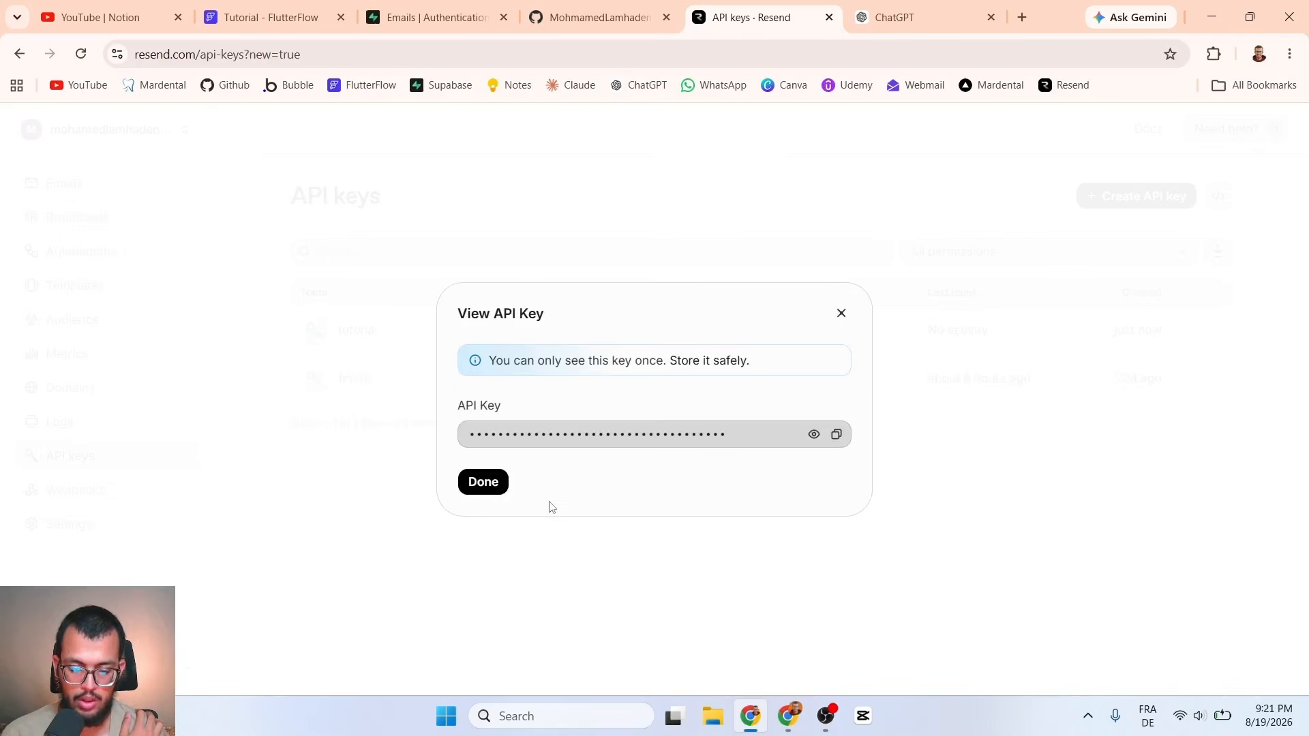
left_click(814, 435)
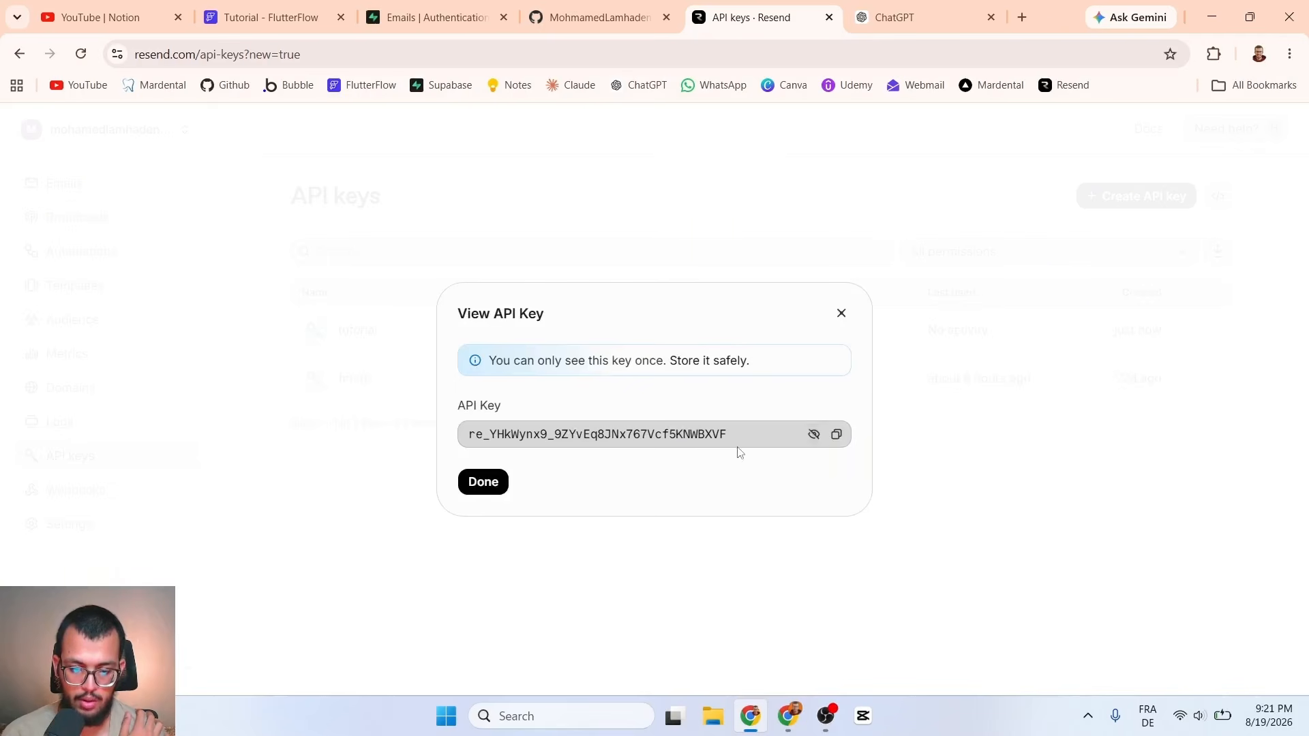
left_click(837, 435)
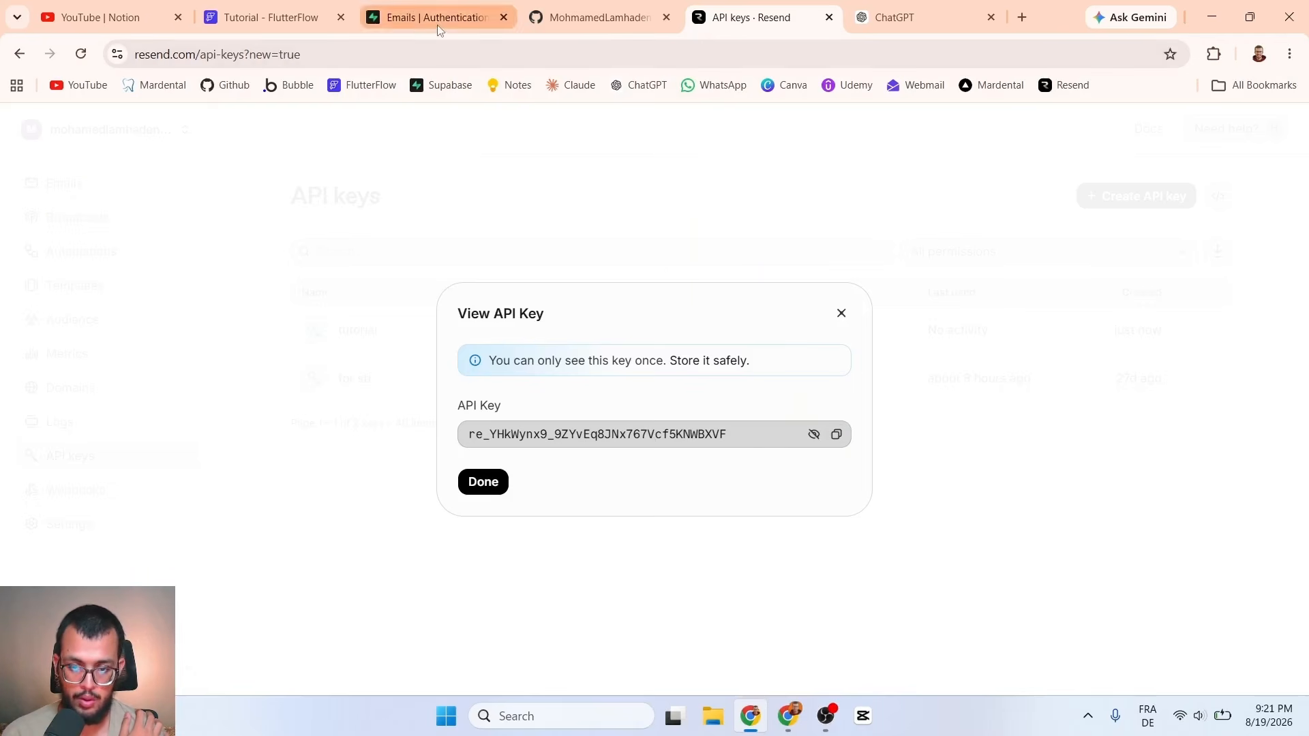
Step: Turn on custom SMTP in Supabase's auth email SMTP settings
left_click(461, 11)
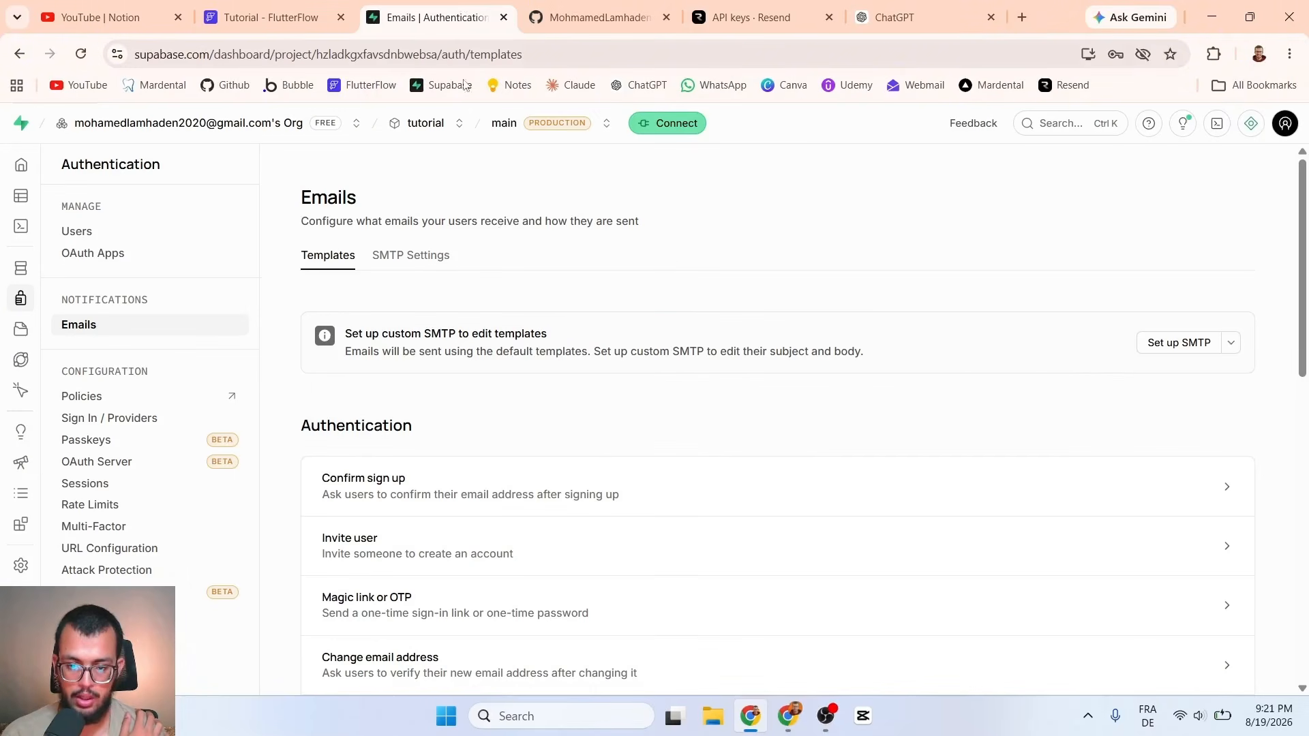
left_click(1154, 353)
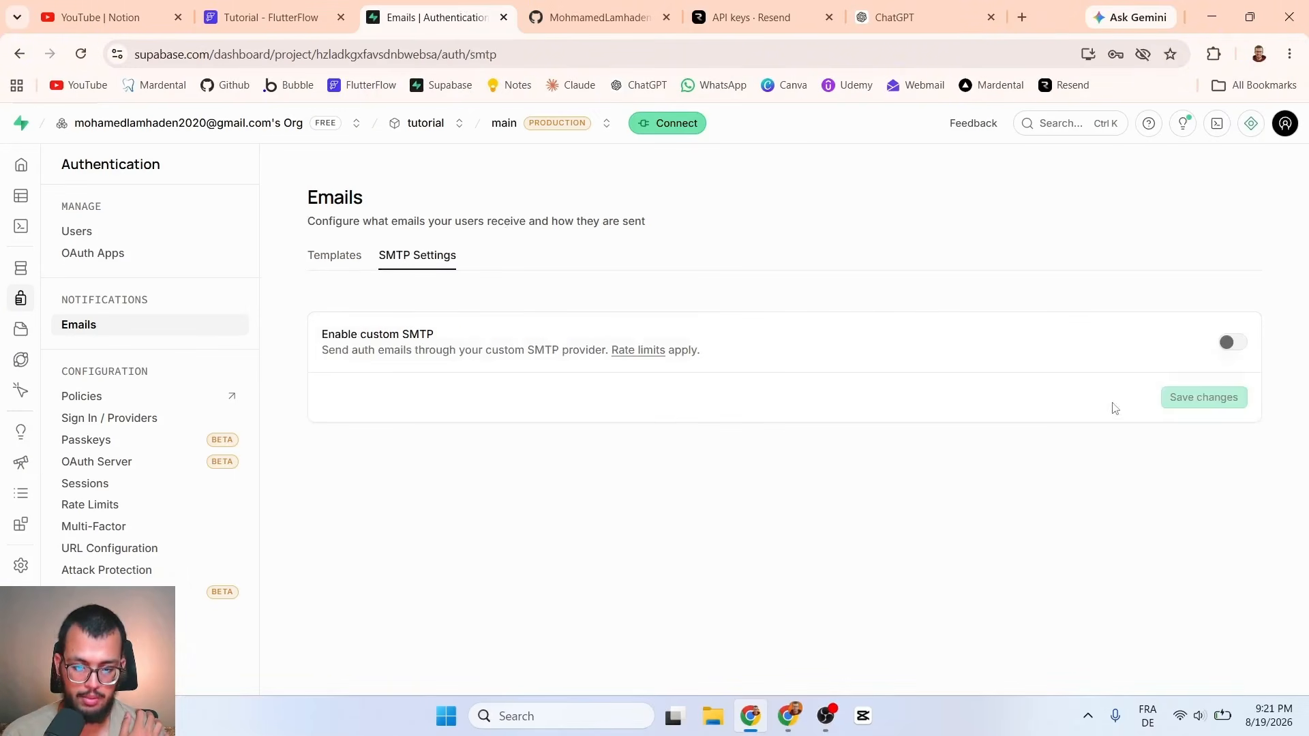
left_click(1224, 346)
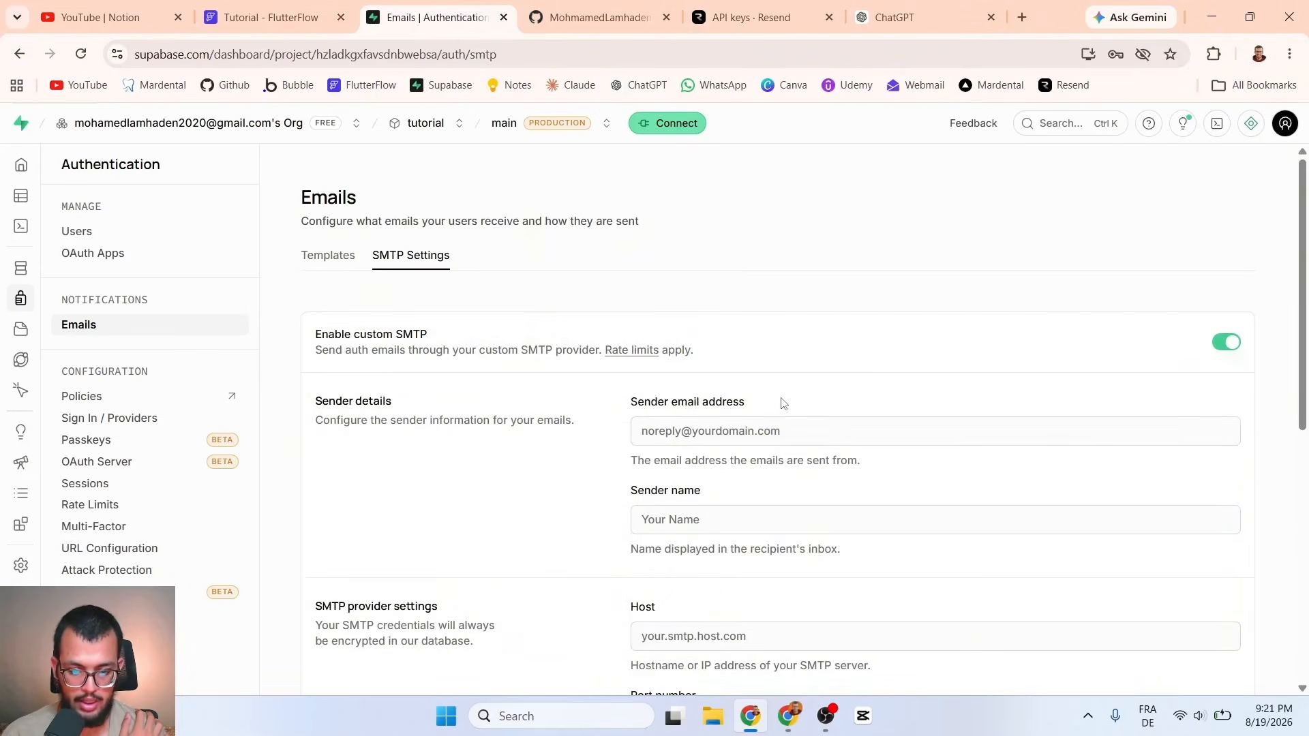
scroll(753, 389, "down", 1)
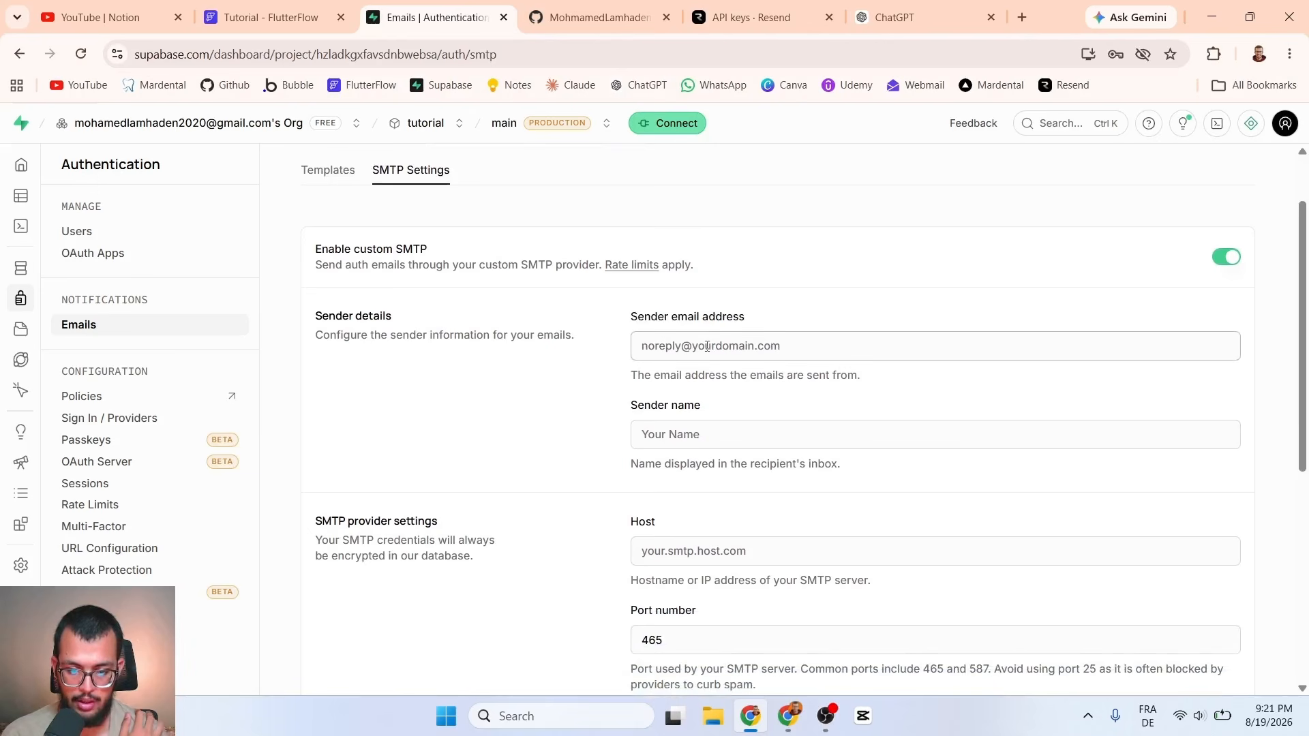
scroll(707, 382, "down", 3)
Step: Enter host smpt.resend.com and keep port 465
left_click(682, 373)
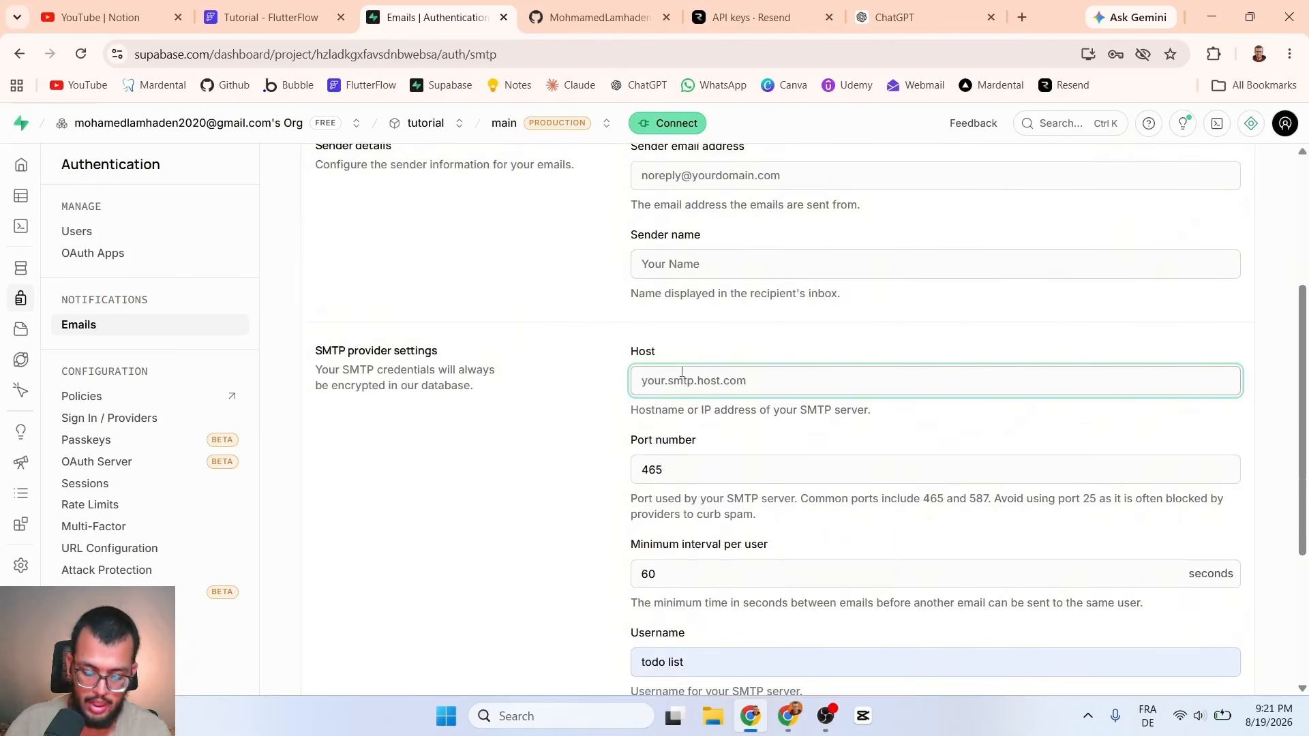
type("smpt")
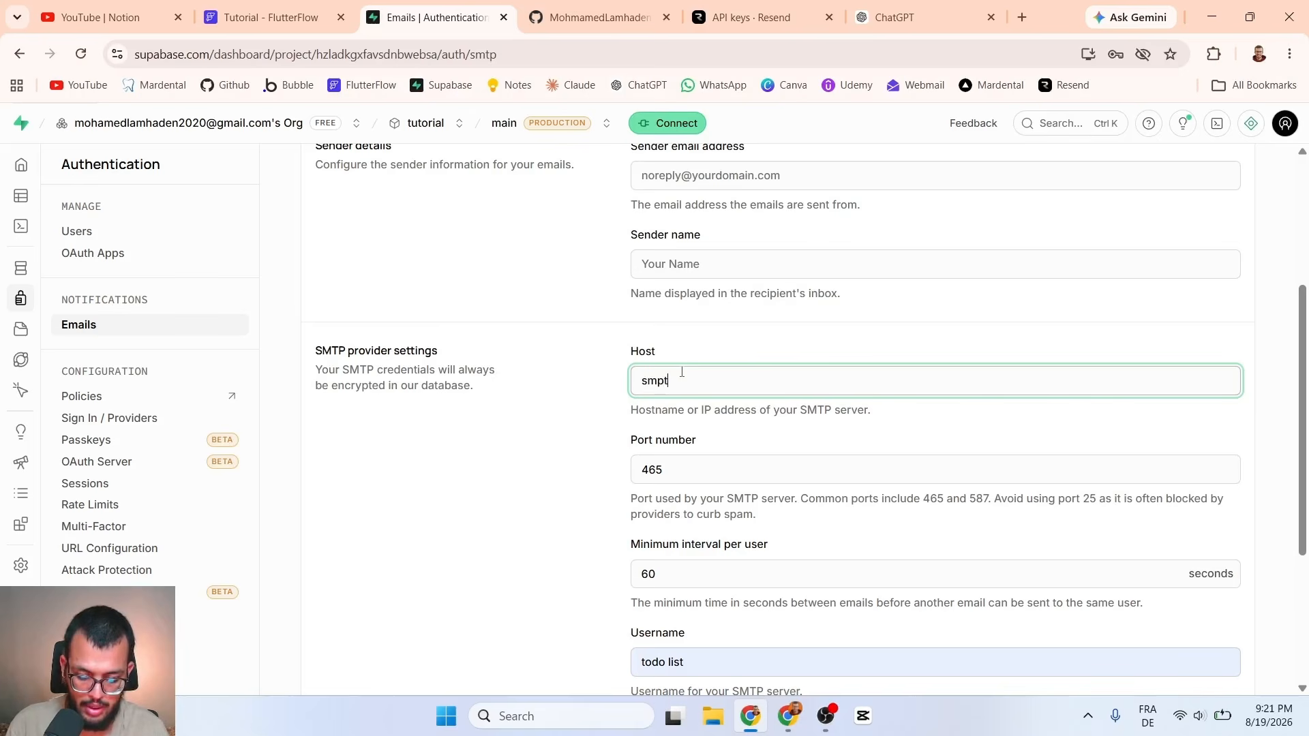
type(".resend.com")
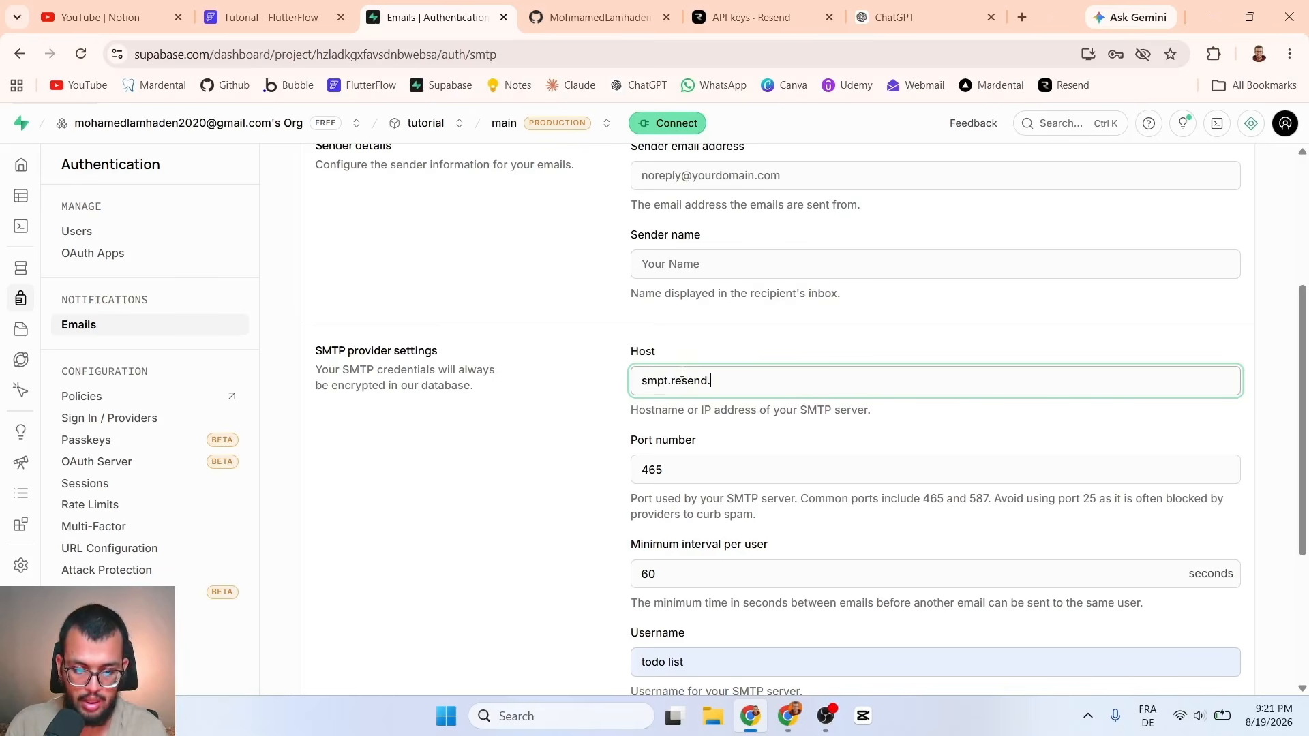
left_click(715, 463)
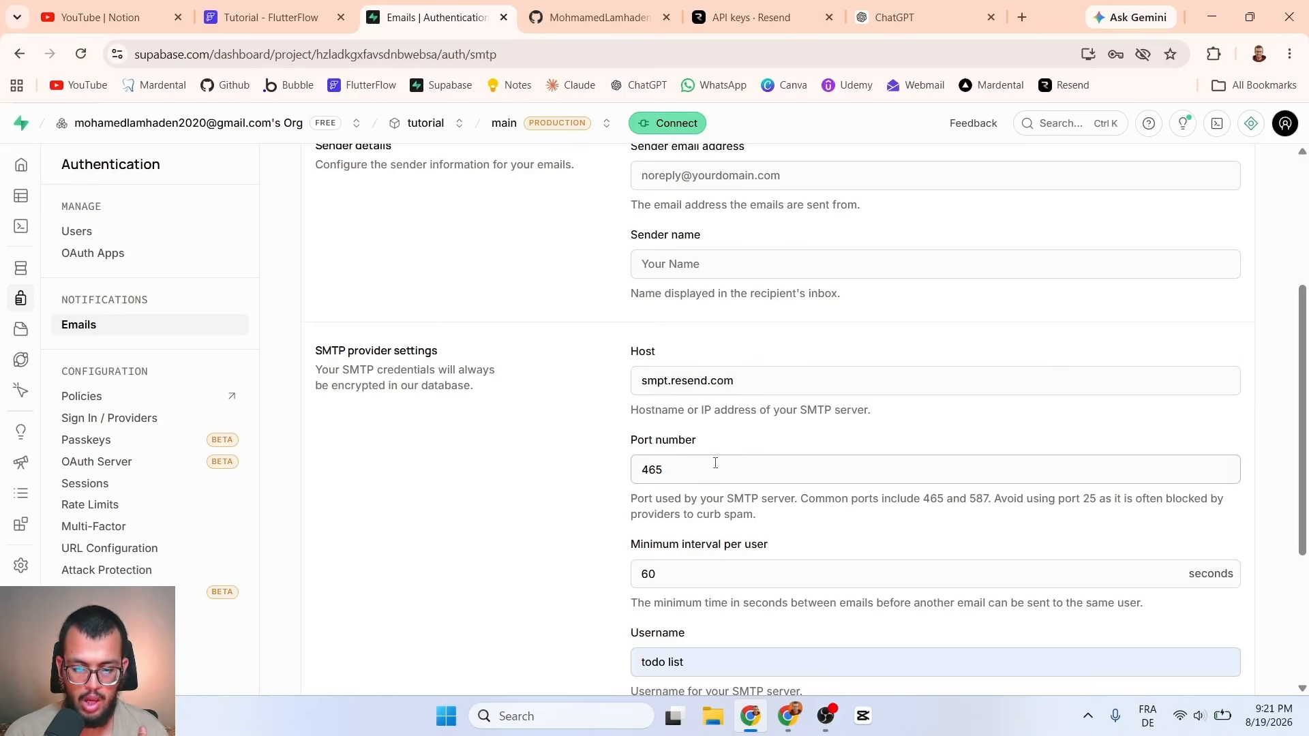
double_click(681, 470)
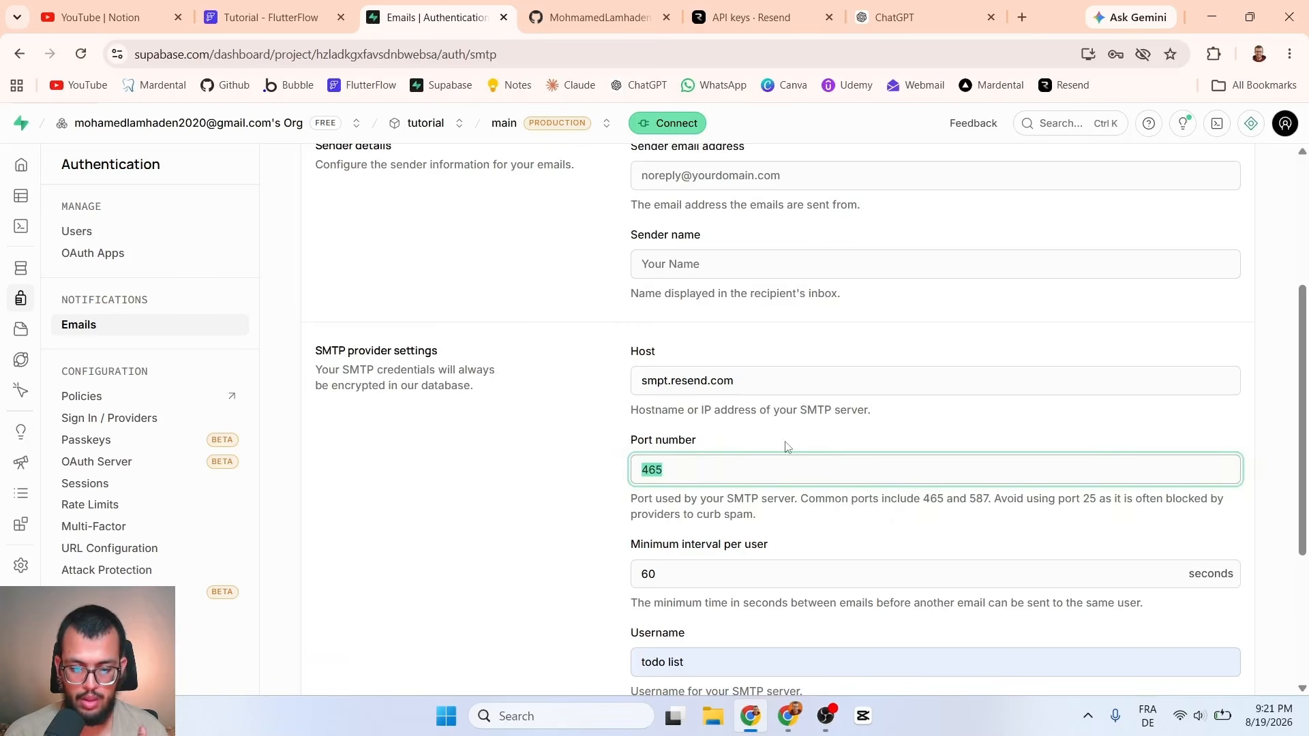
scroll(785, 442, "down", 2)
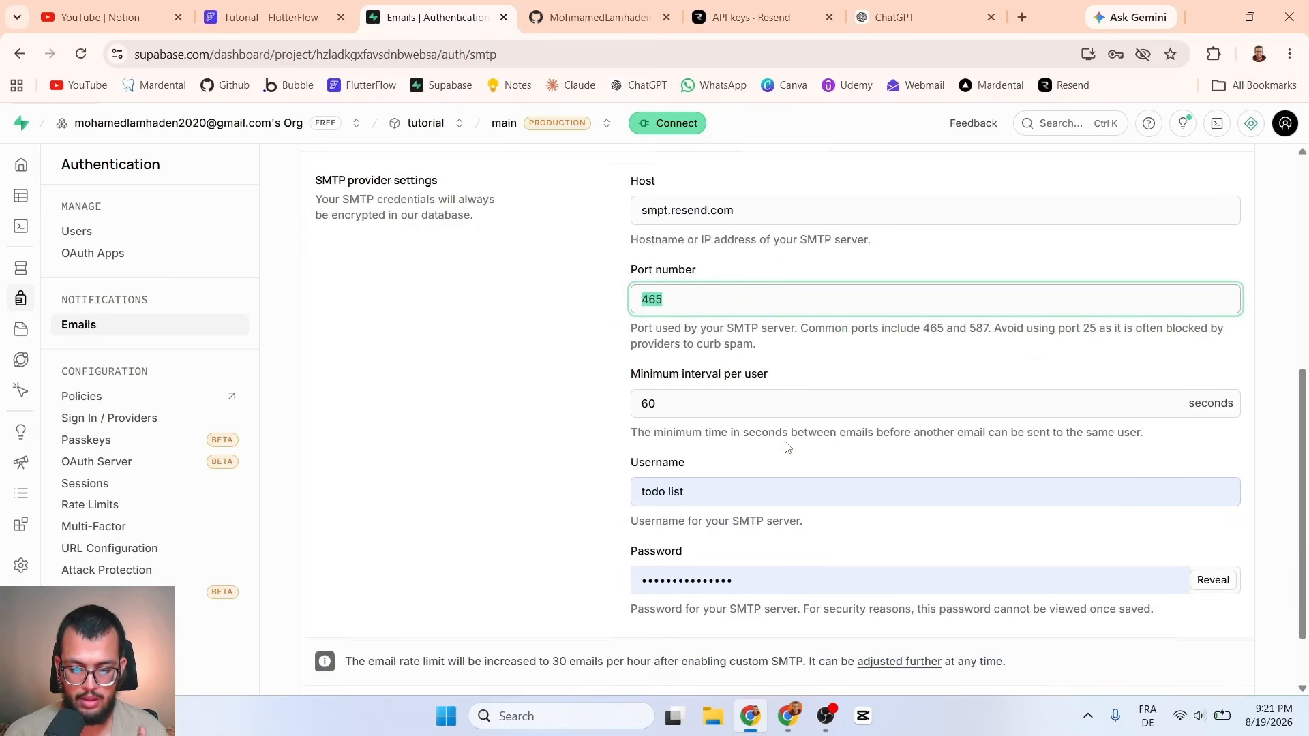
Step: Replace the old 'todo list' SMTP username with resend
left_click(718, 491)
left_click_drag(718, 491, 586, 495)
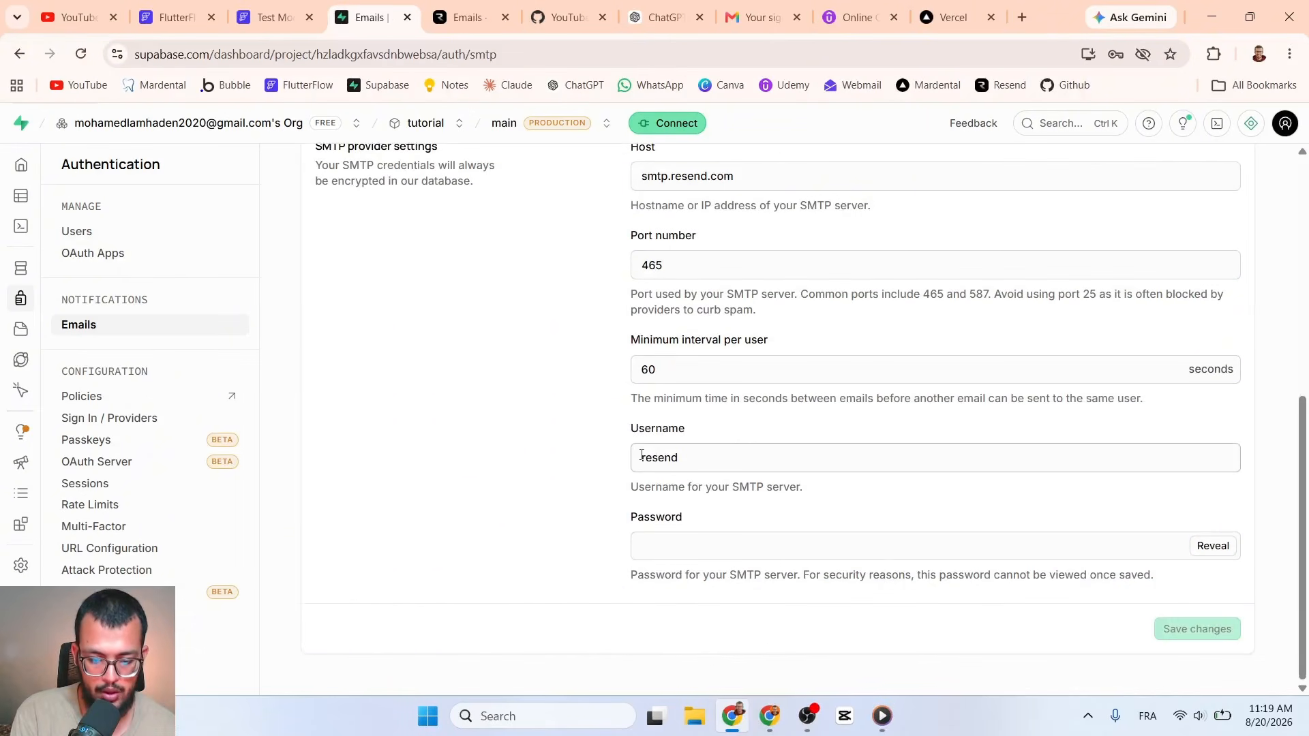
mouse_move(641, 455)
left_mouse_down()
mouse_move(693, 459)
mouse_move(621, 469)
left_mouse_up()
left_click(693, 459)
left_click(686, 458)
key("BackSpace")
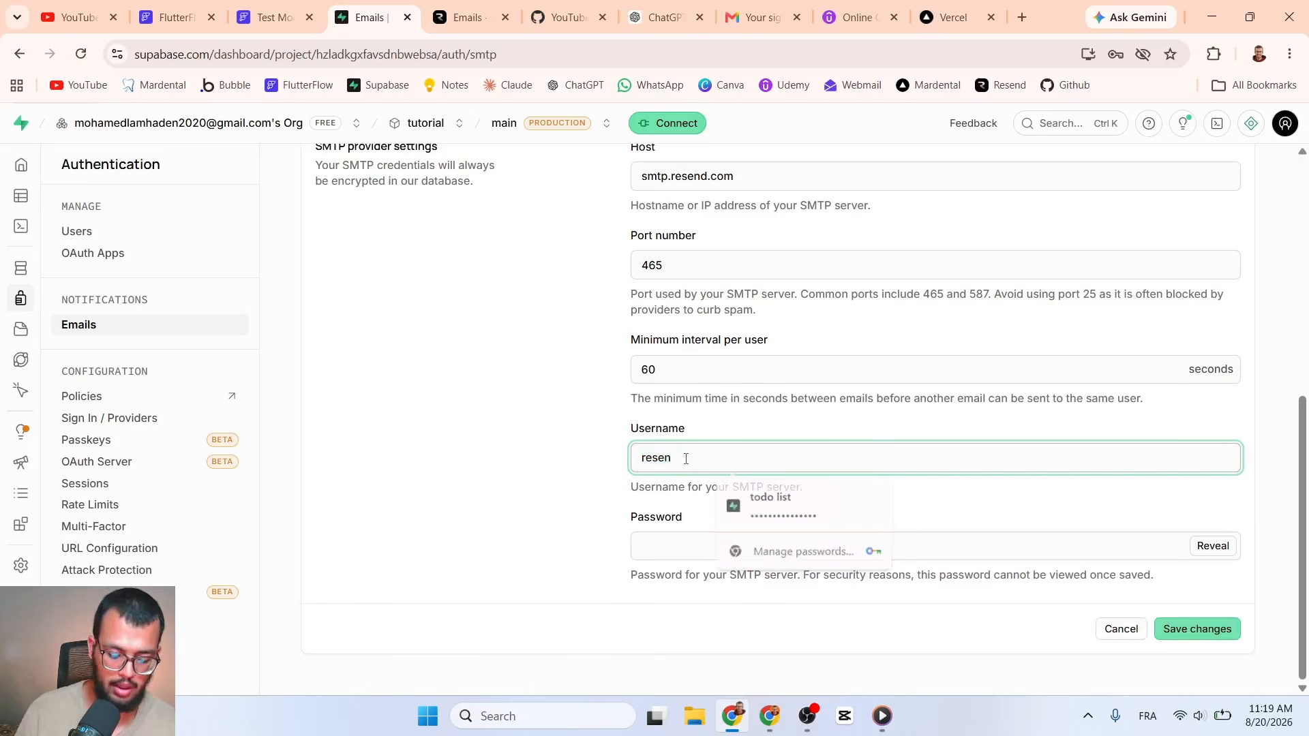
key("BackSpace")
key("BackSpace")
key("BackSpace")
key("BackSpace")
key("BackSpace")
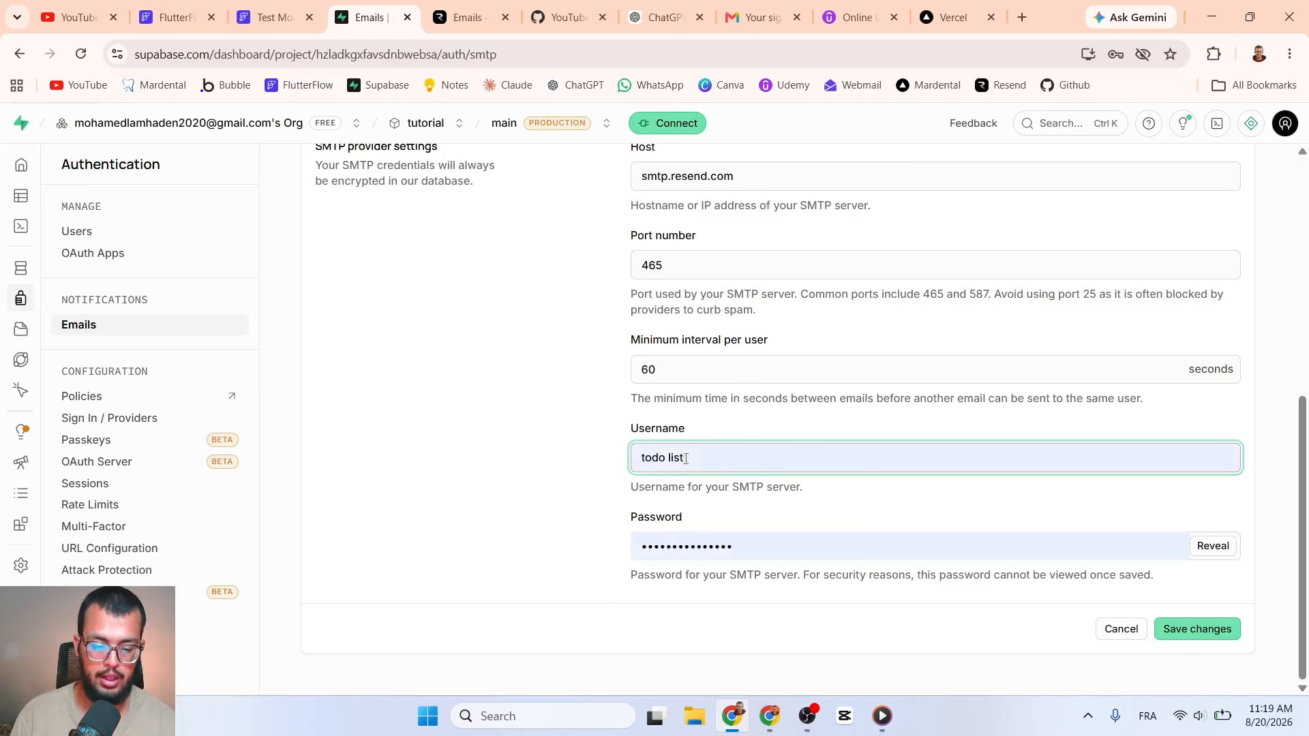
triple_click(686, 459)
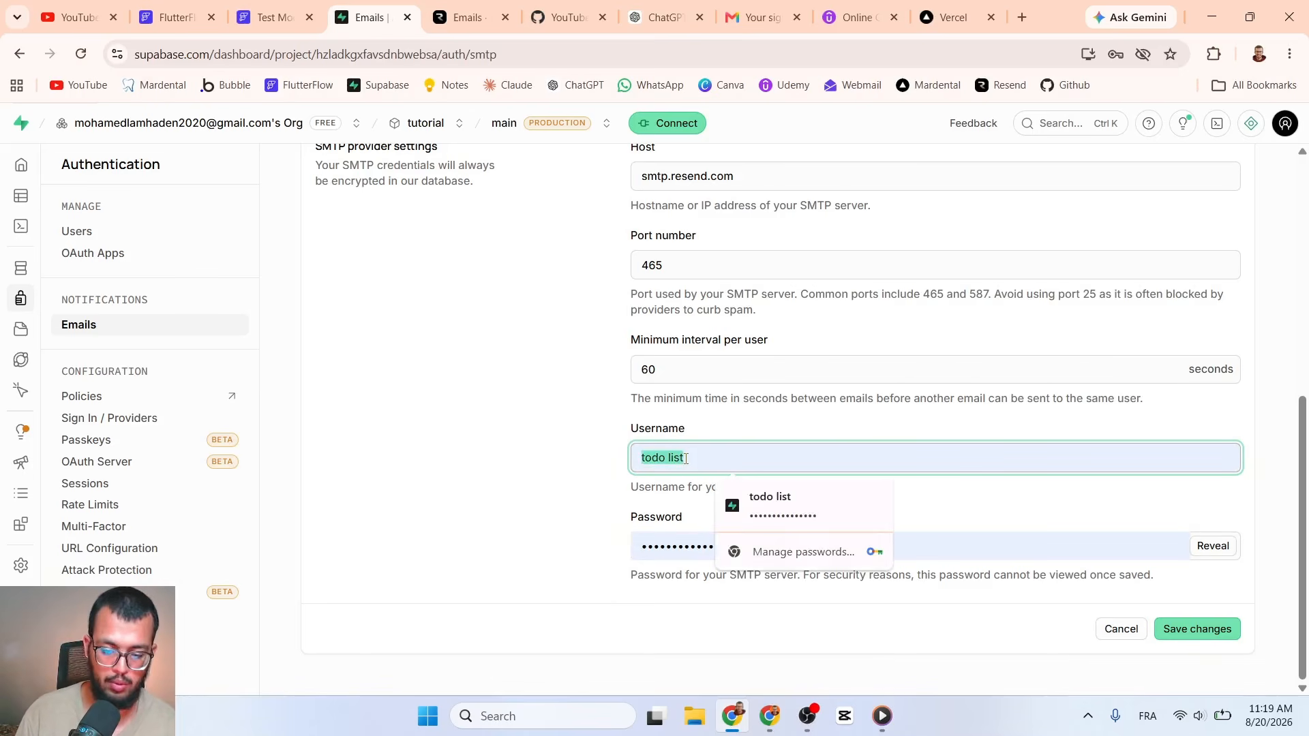
type("resend")
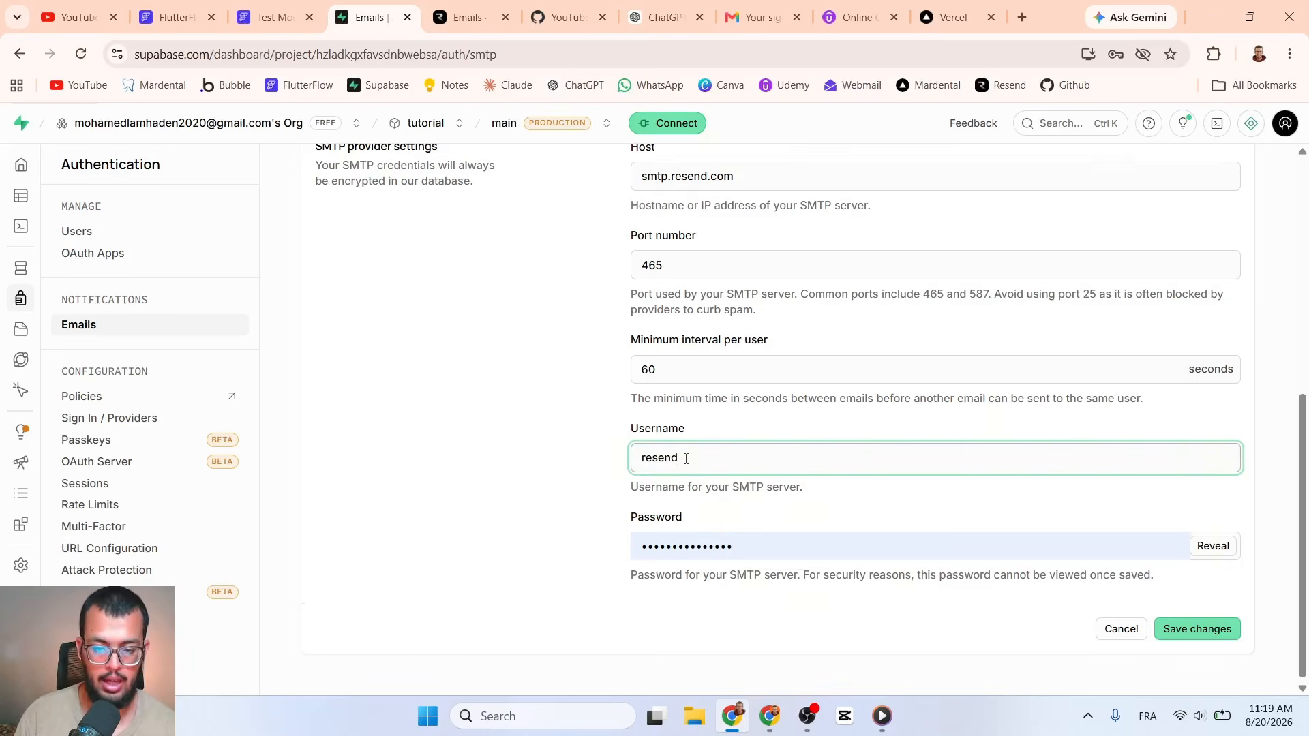
scroll(668, 409, "up", 2)
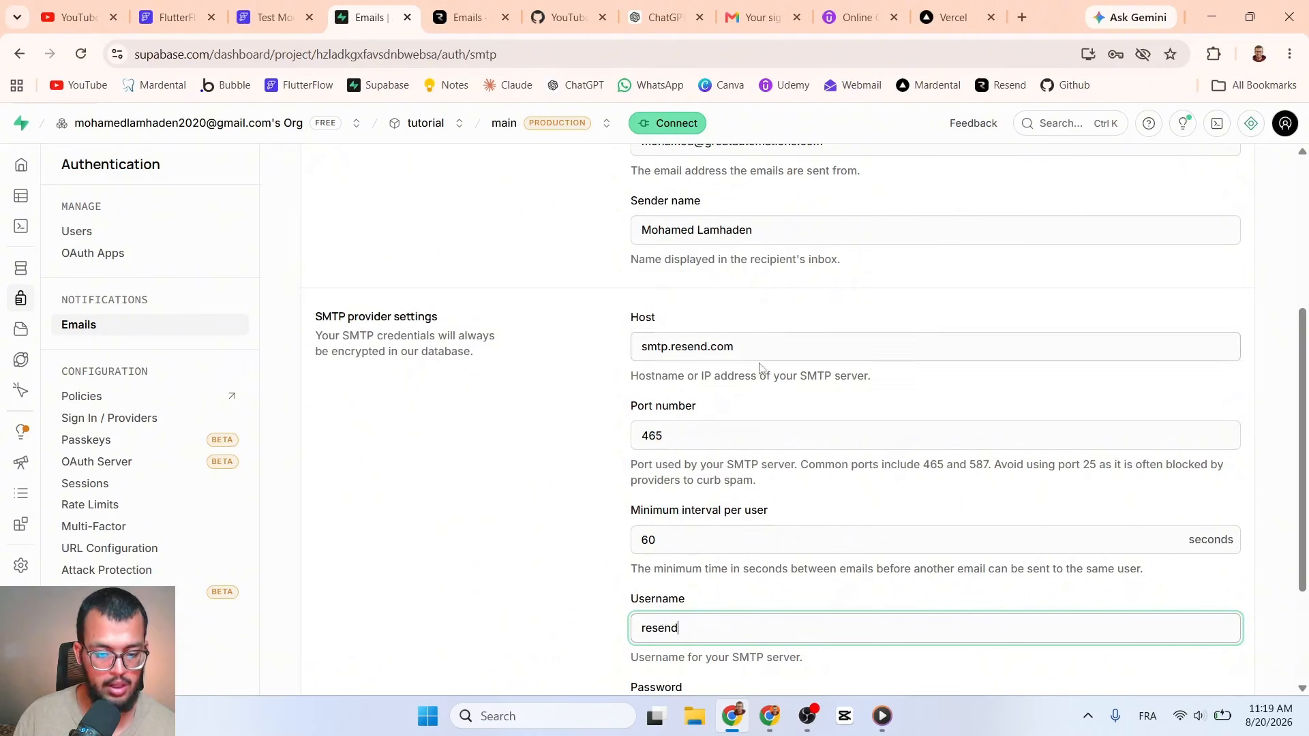
double_click(685, 628)
scroll(709, 600, "down", 2)
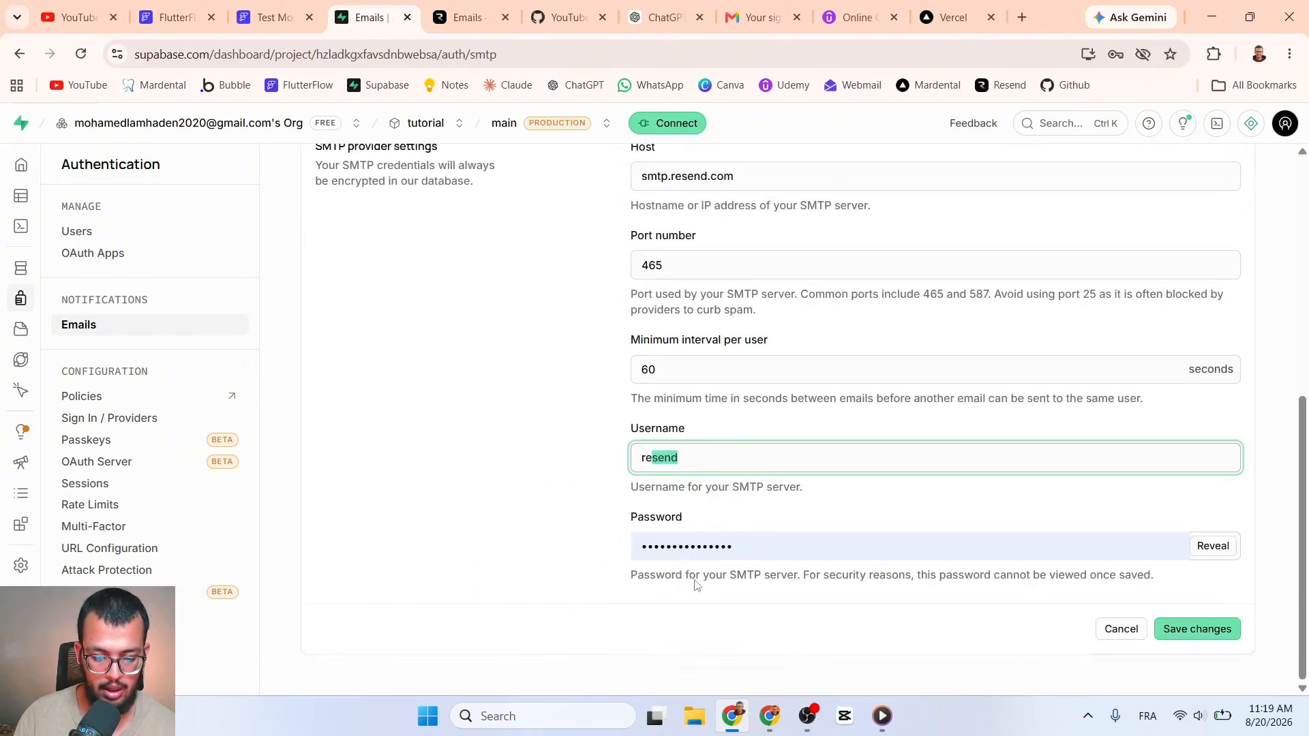
left_click(649, 457)
left_click_drag(641, 457, 722, 454)
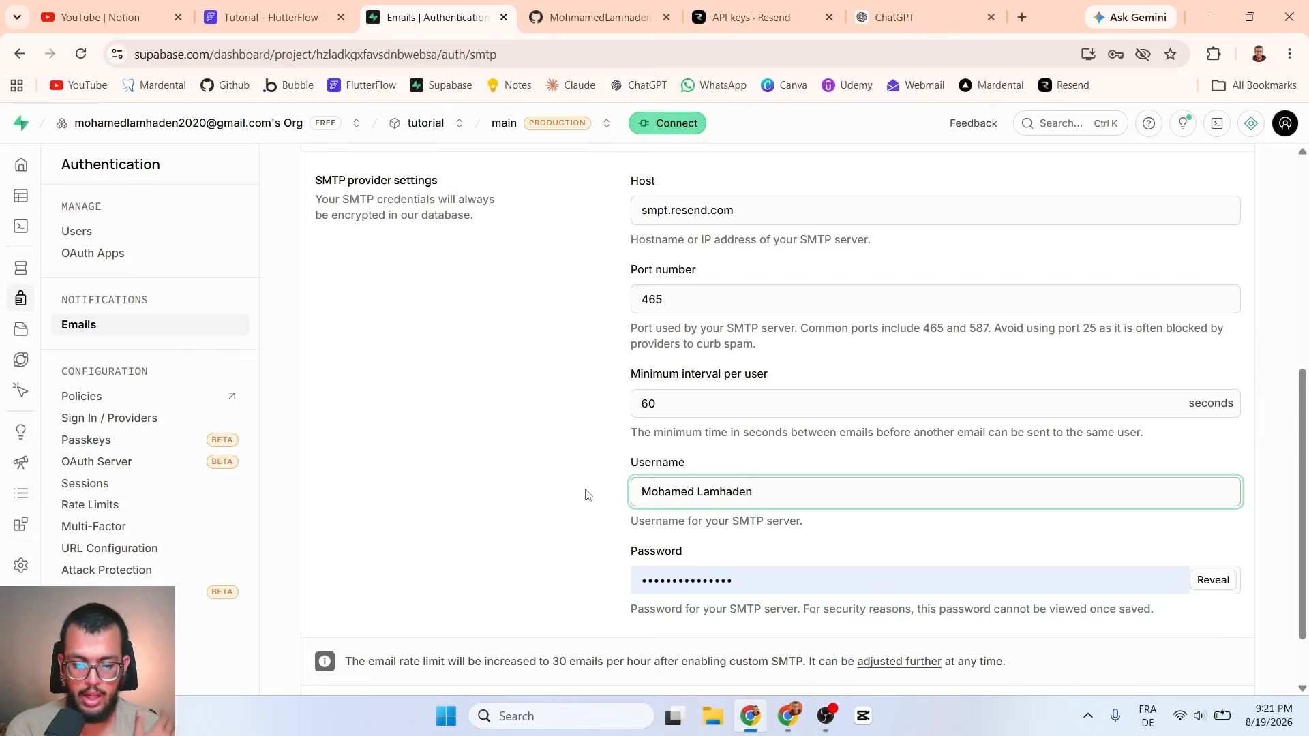
scroll(750, 478, "down", 1)
Step: Replace the old SMTP password with the Resend API key copied from the View API Key dialog
double_click(760, 501)
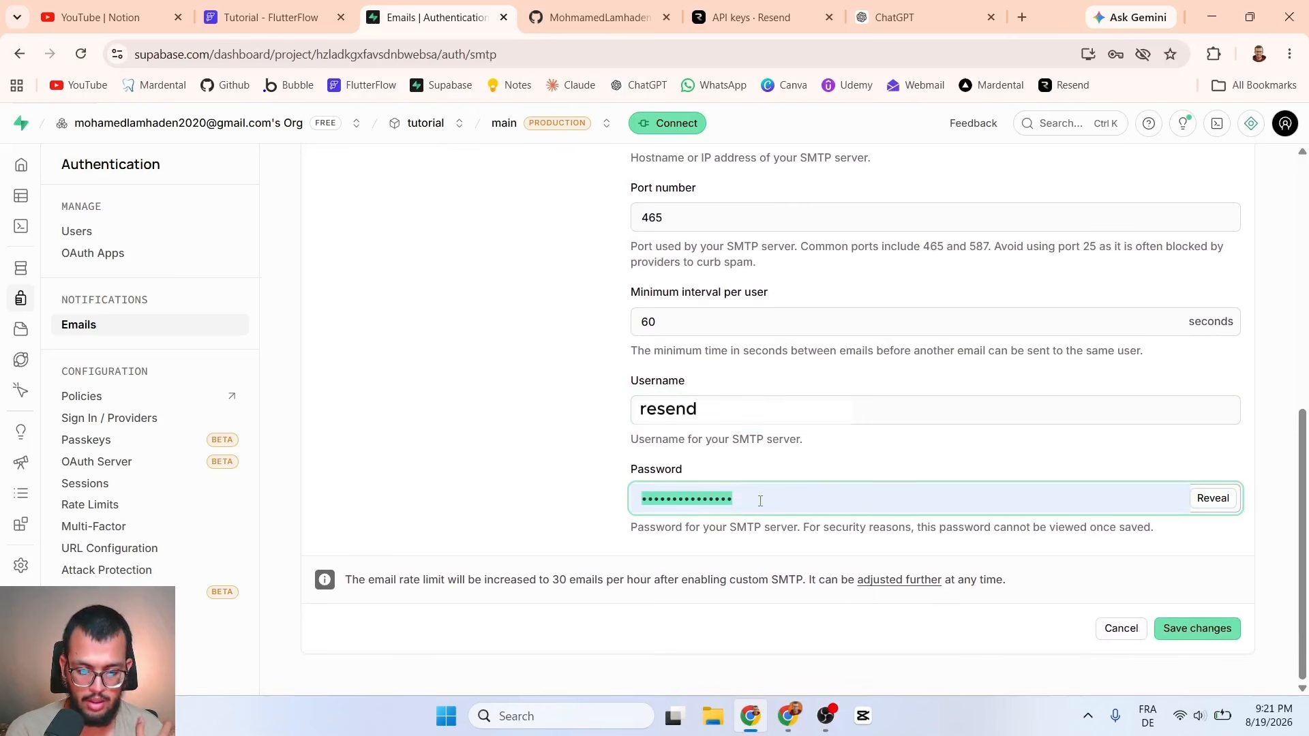
key("BackSpace")
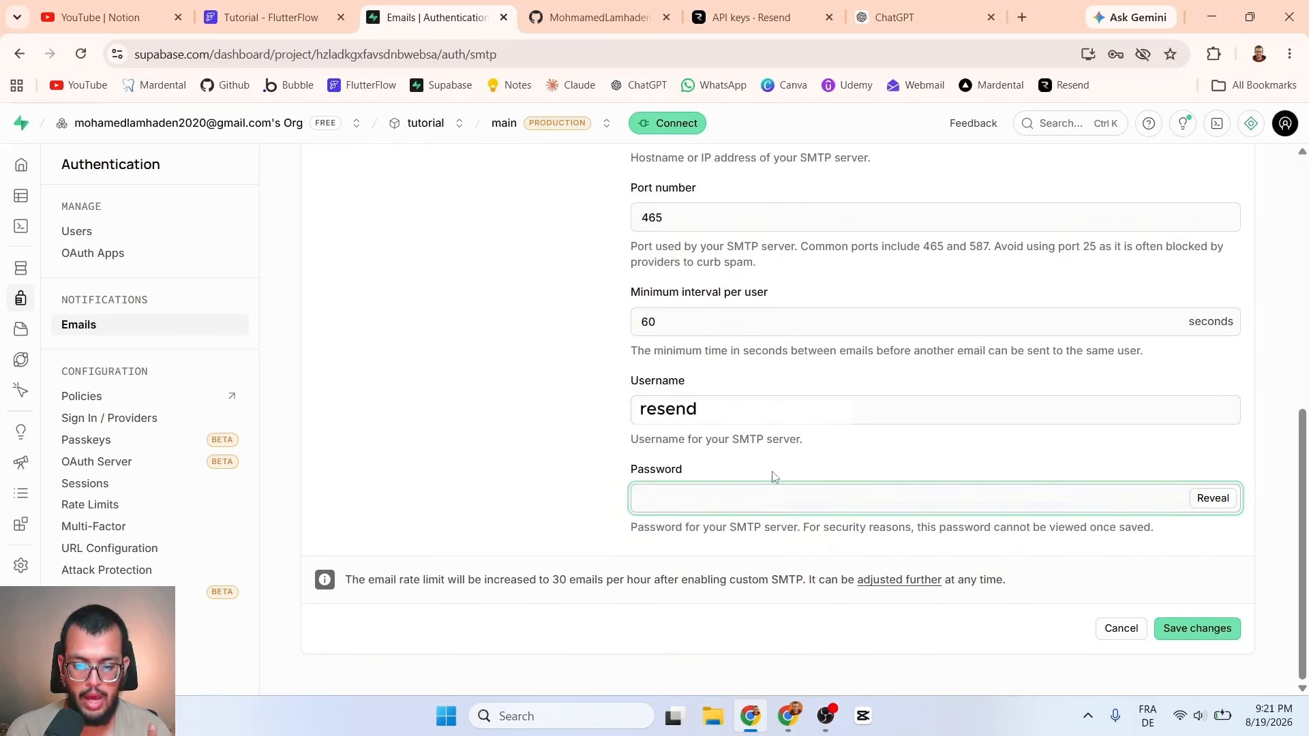
left_click(757, 15)
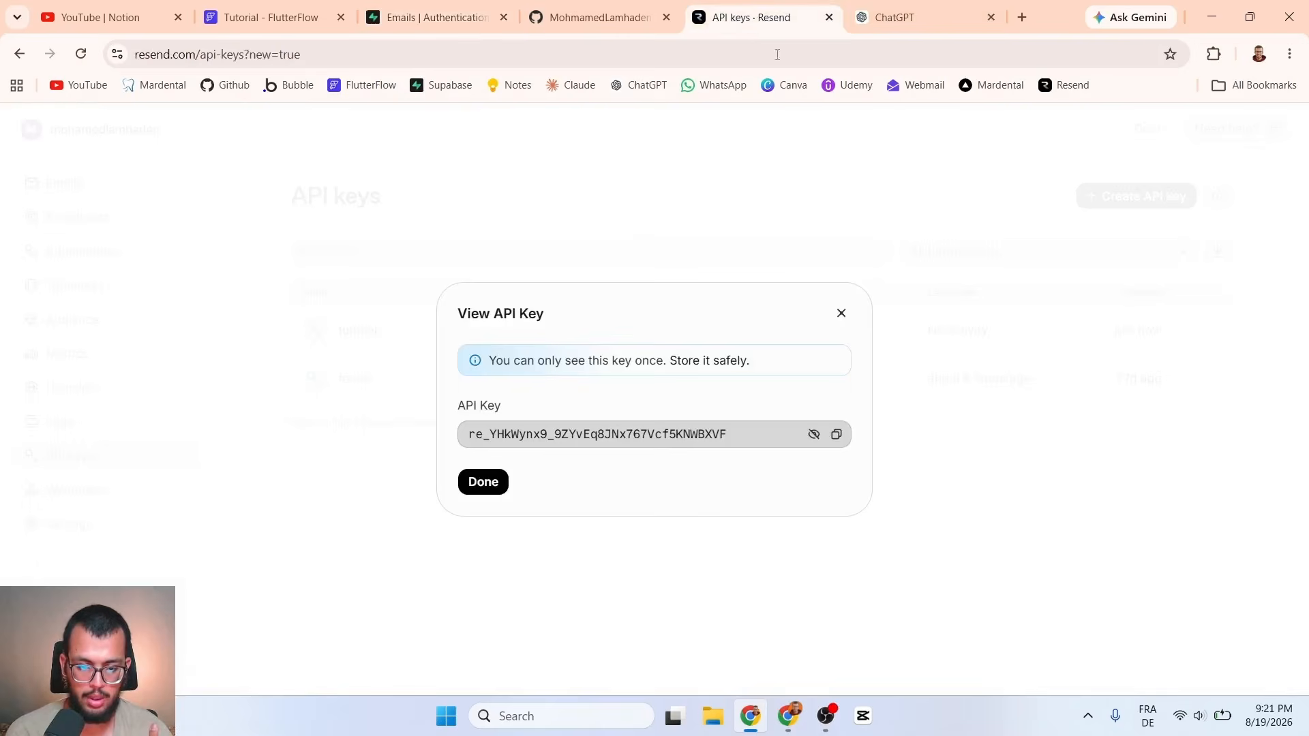
left_click(837, 435)
left_click(436, 17)
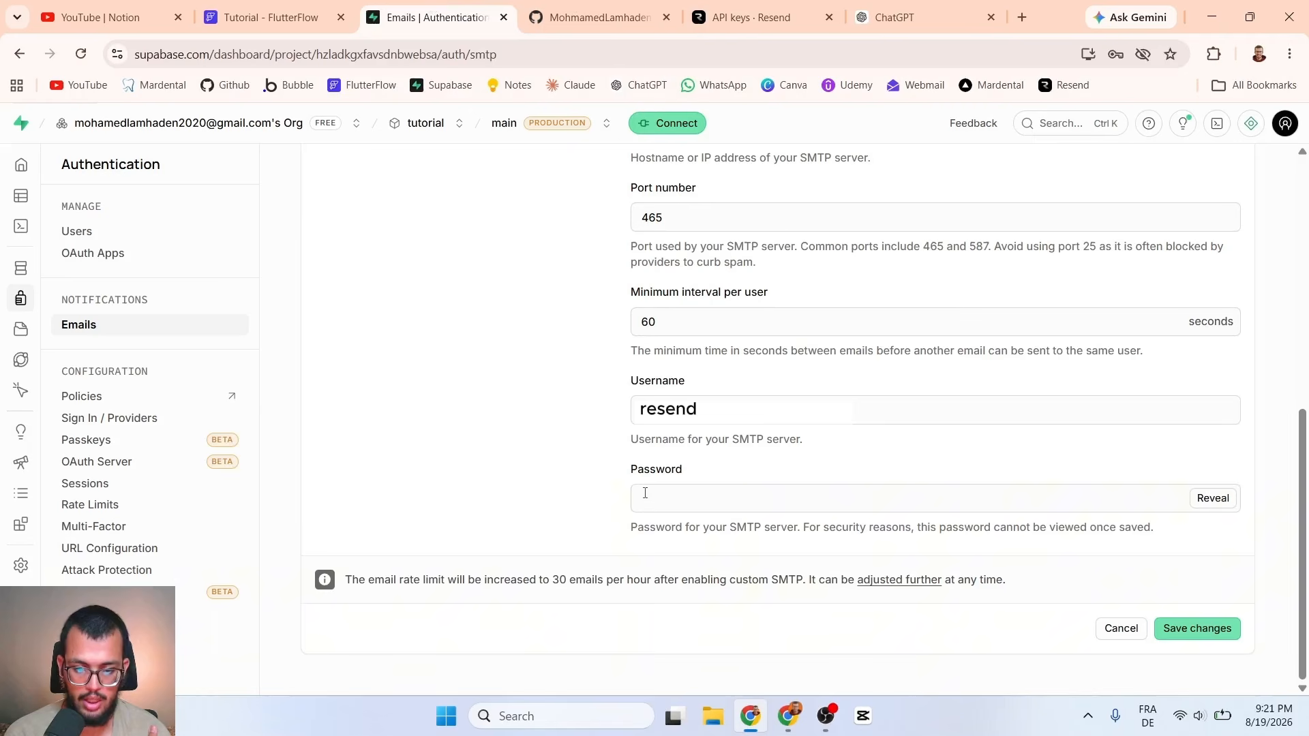
left_click(648, 494)
key("ctrl+v")
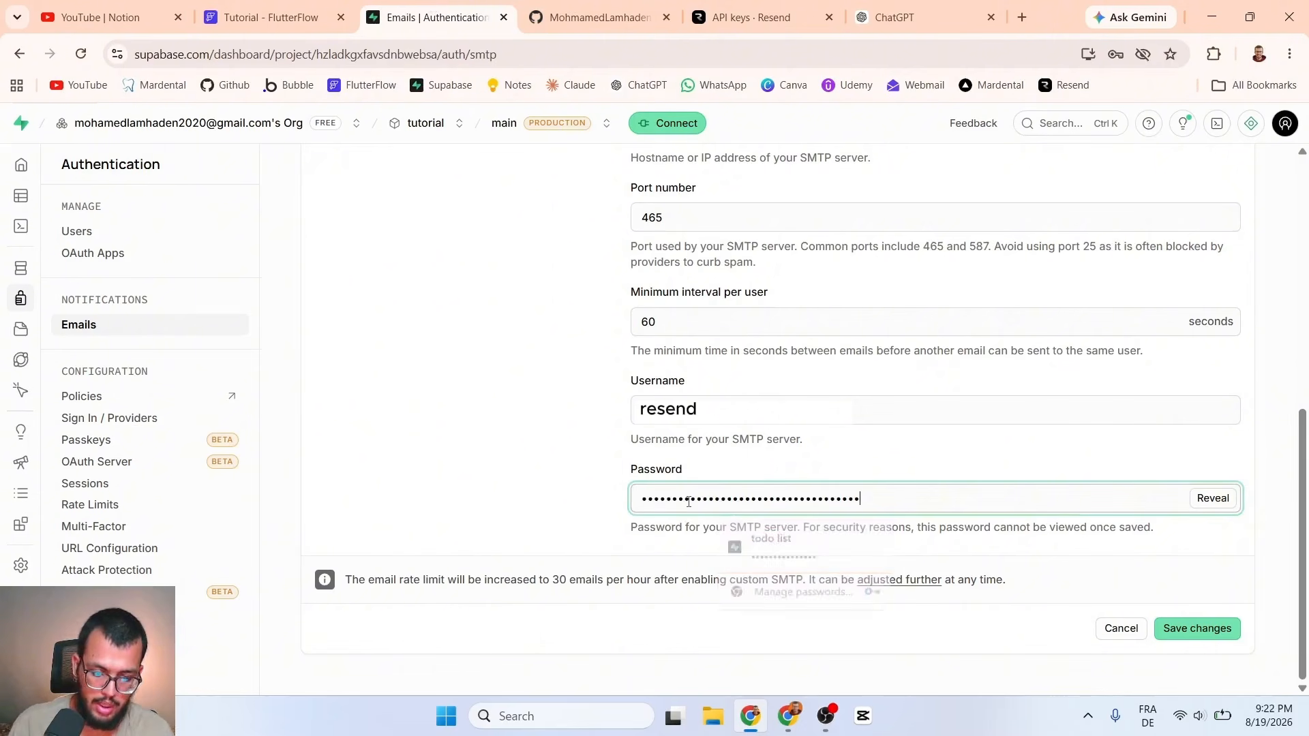
left_click(857, 473)
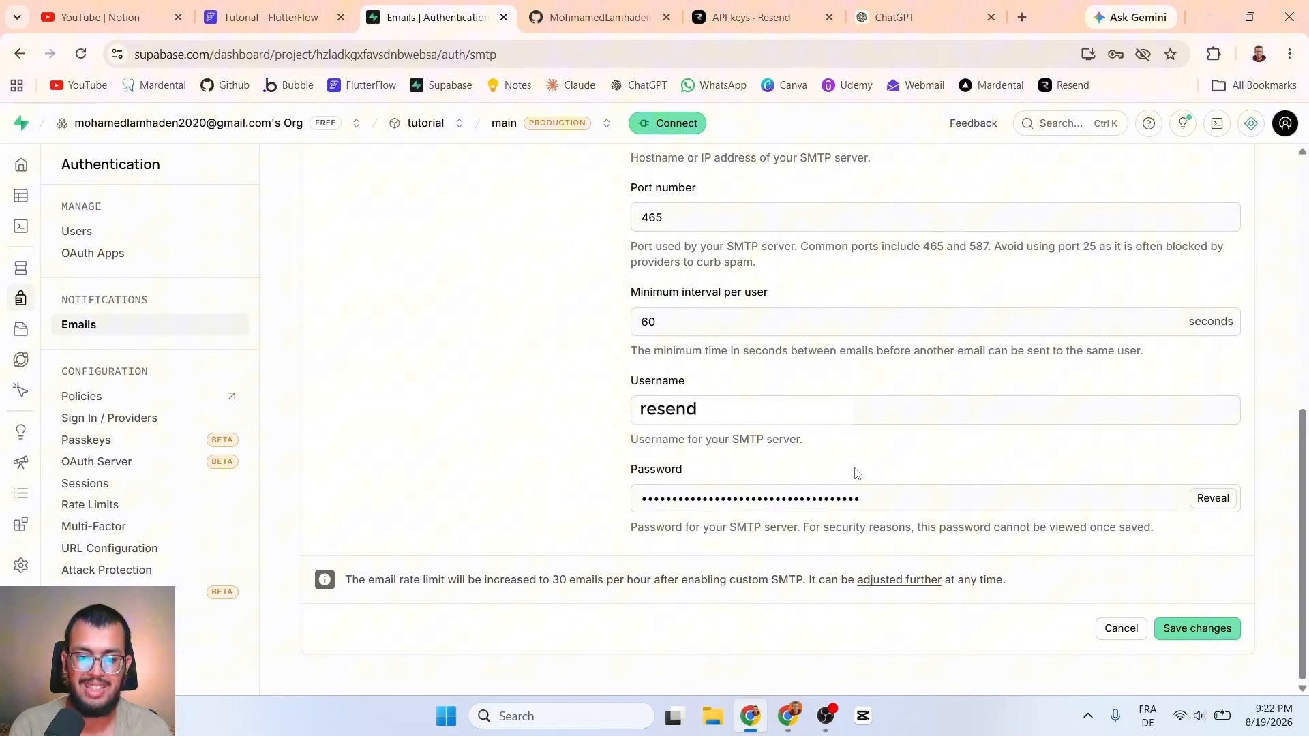
scroll(857, 473, "up", 7)
left_click(726, 436)
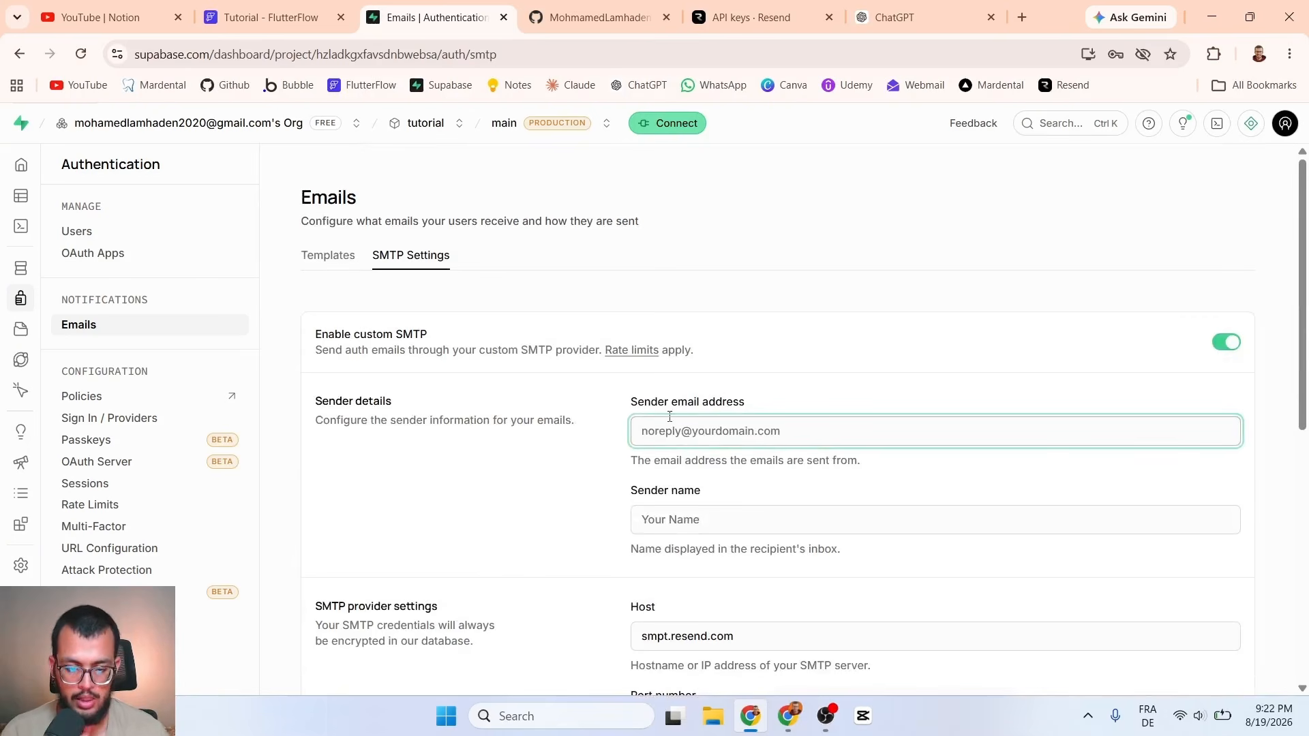
Step: Close Resend's API key dialog and confirm greatautomations.com is verified on the Domains page
left_click(760, 15)
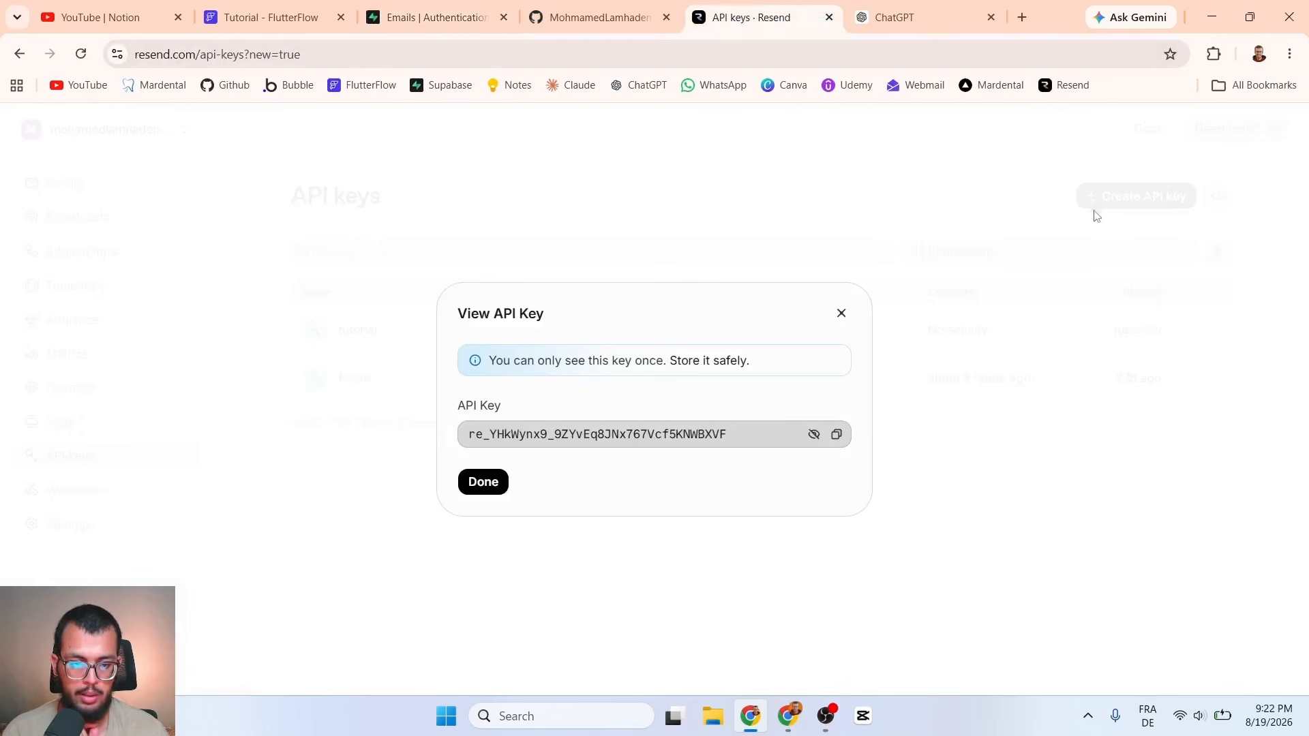
left_click(841, 313)
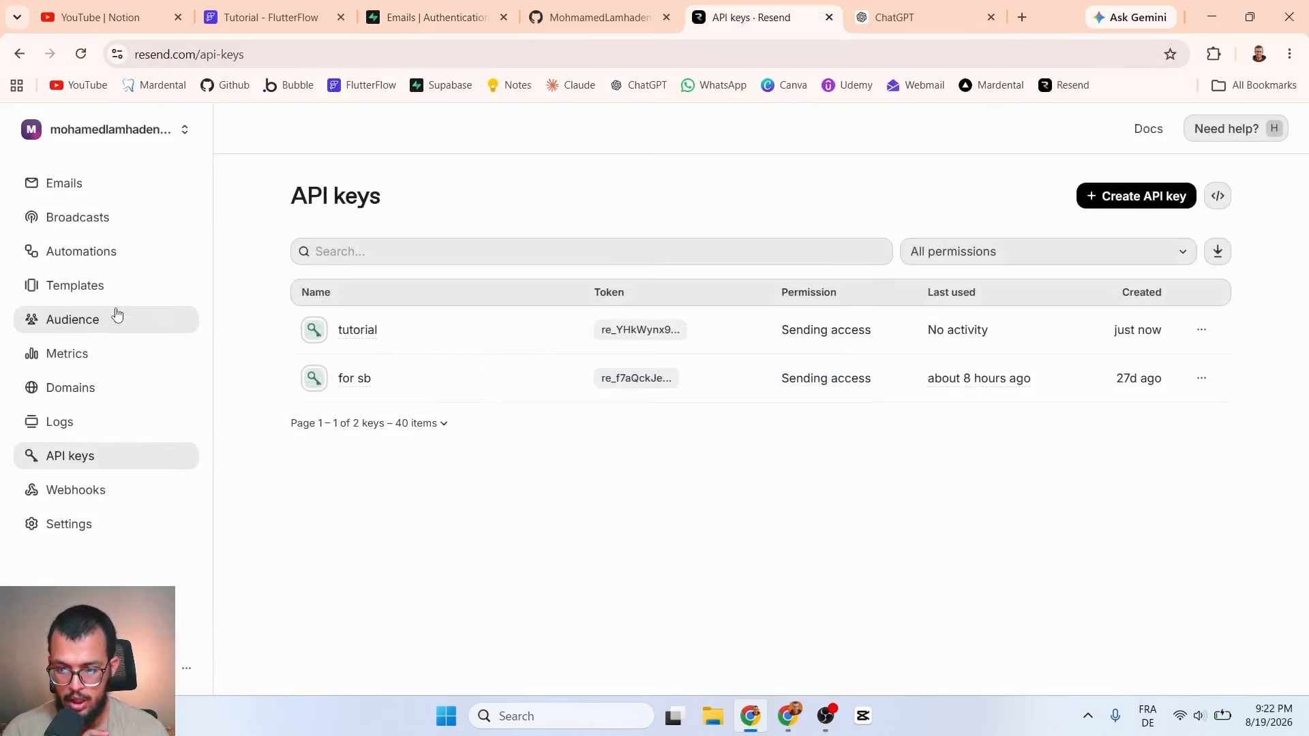
left_click(82, 386)
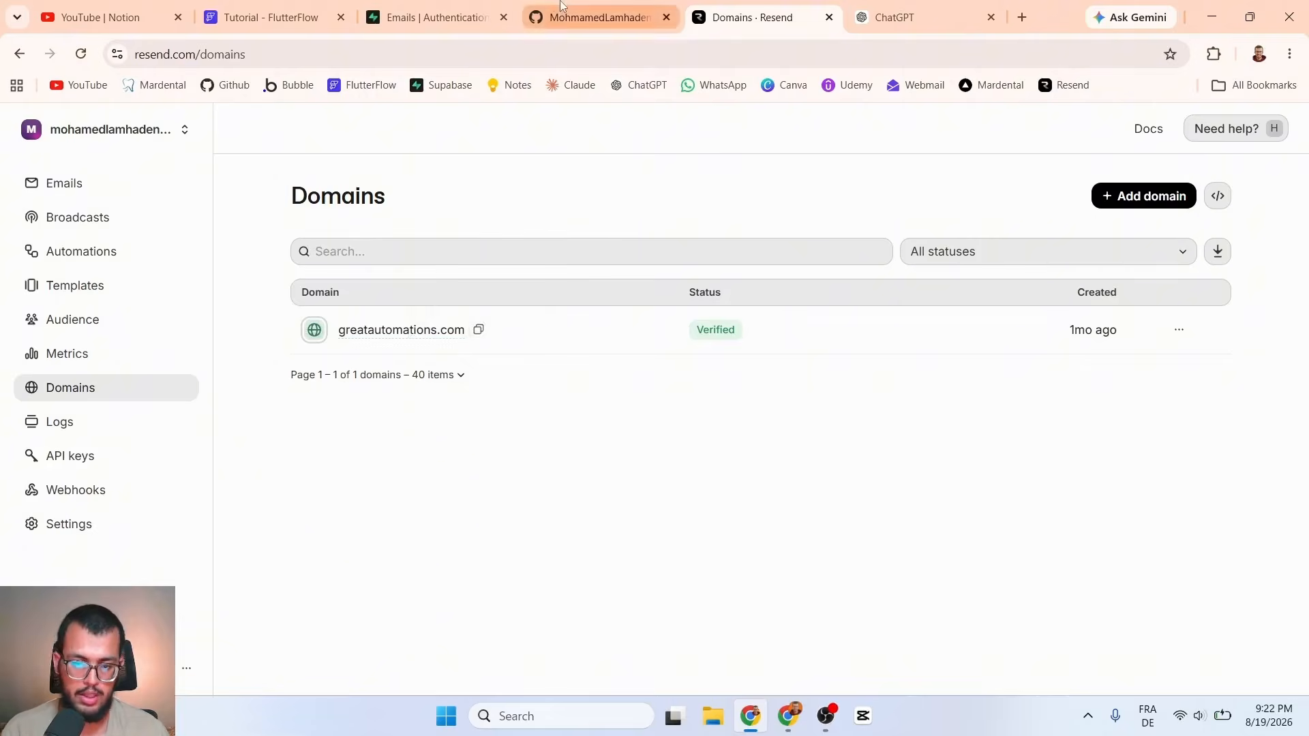
left_click(600, 17)
left_click(756, 17)
Step: Enter the user's full name as the SMTP sender name
left_click(486, 6)
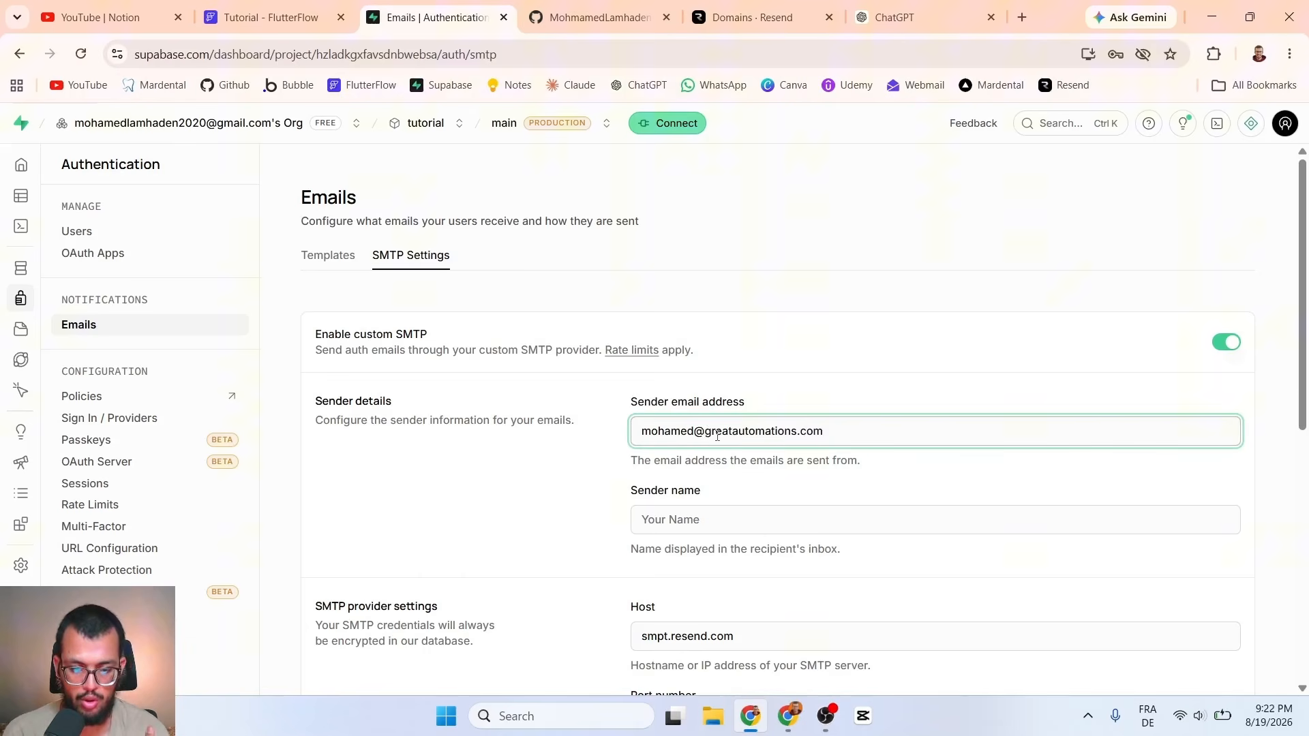
left_click_drag(708, 432, 826, 432)
left_click(683, 520)
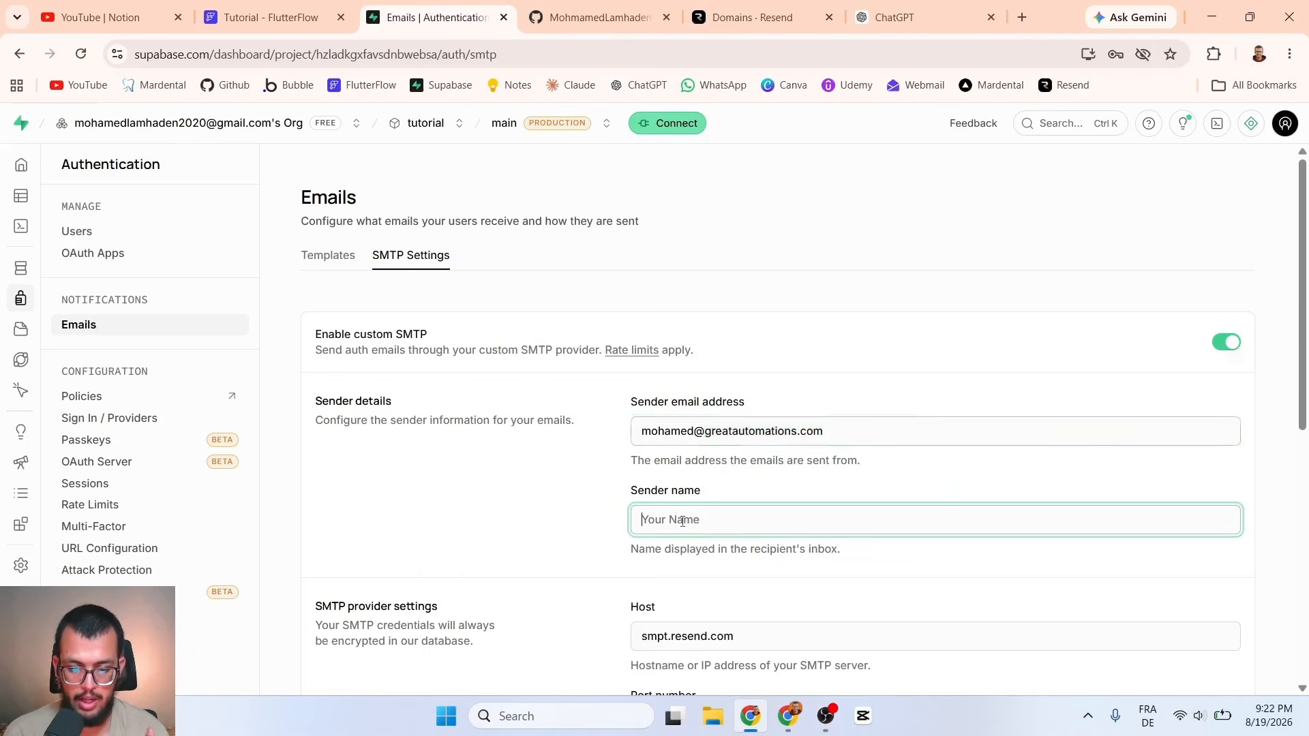
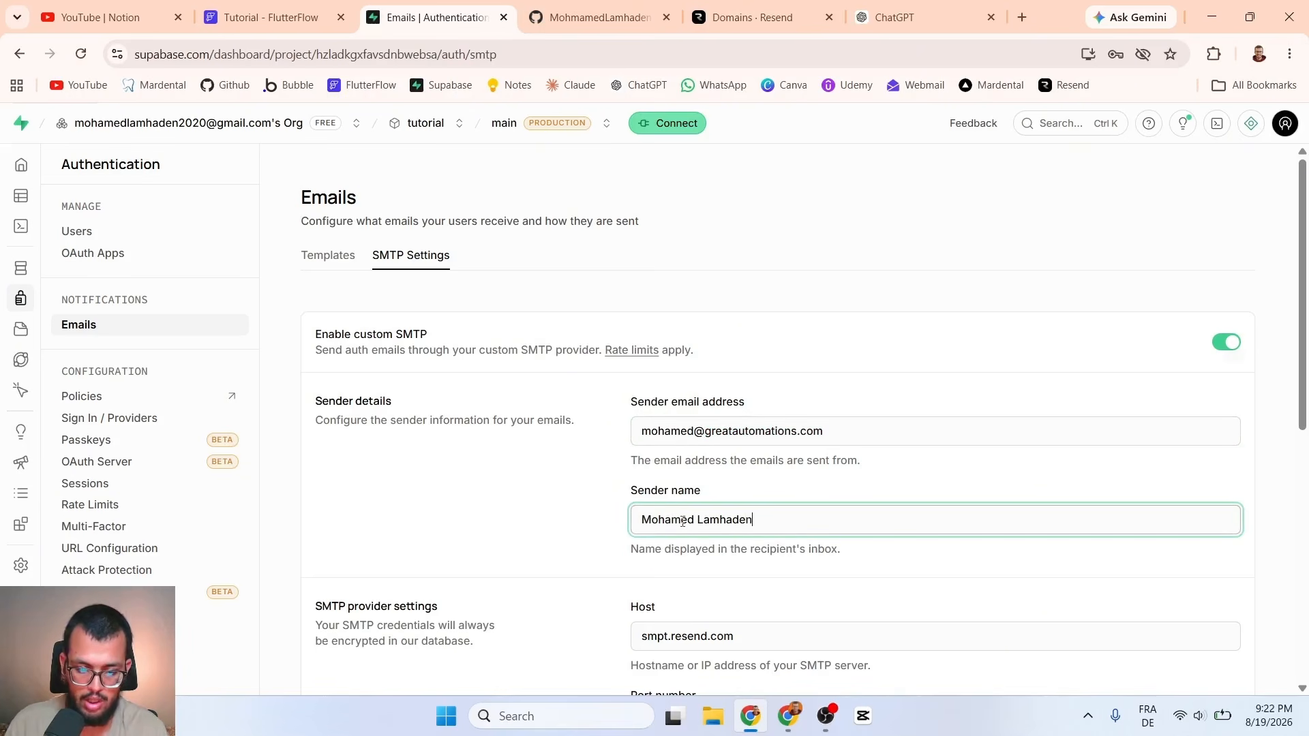
left_click(821, 494)
Step: Save the custom SMTP settings, then go to Resend's Domains page
scroll(821, 494, "down", 8)
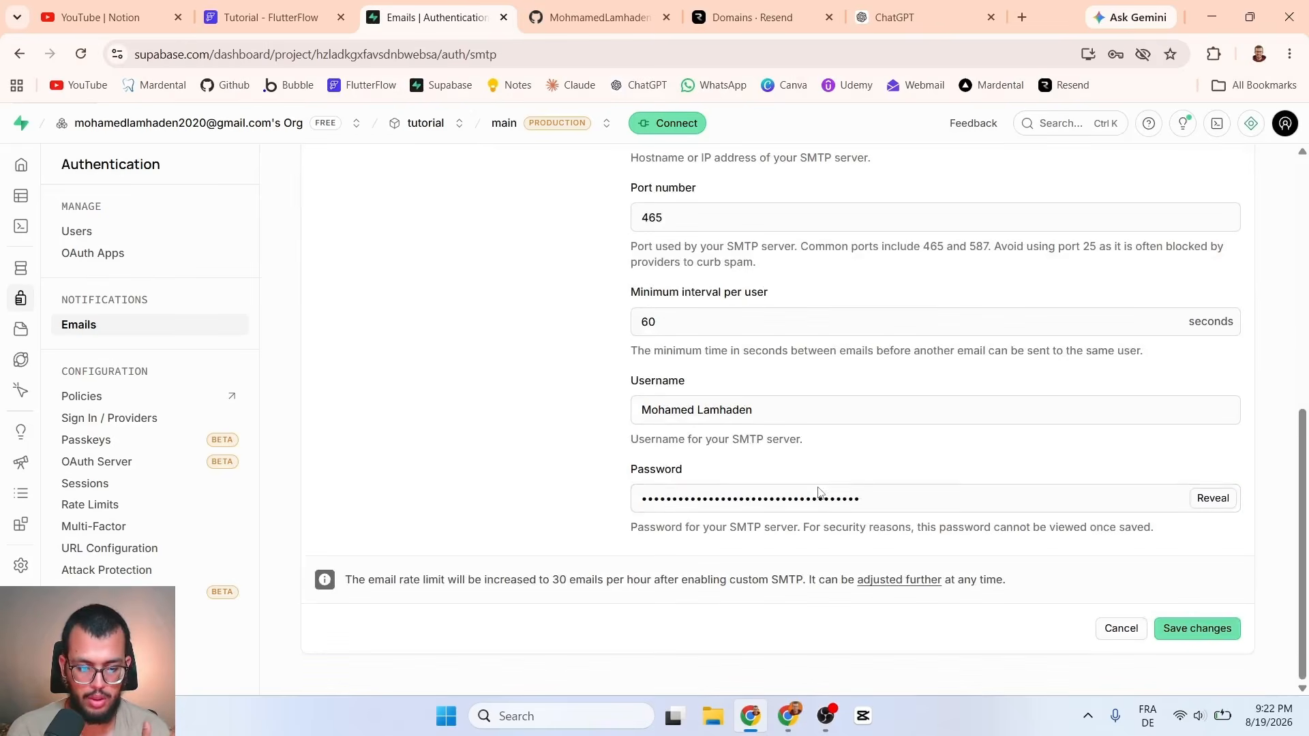
left_click(1187, 638)
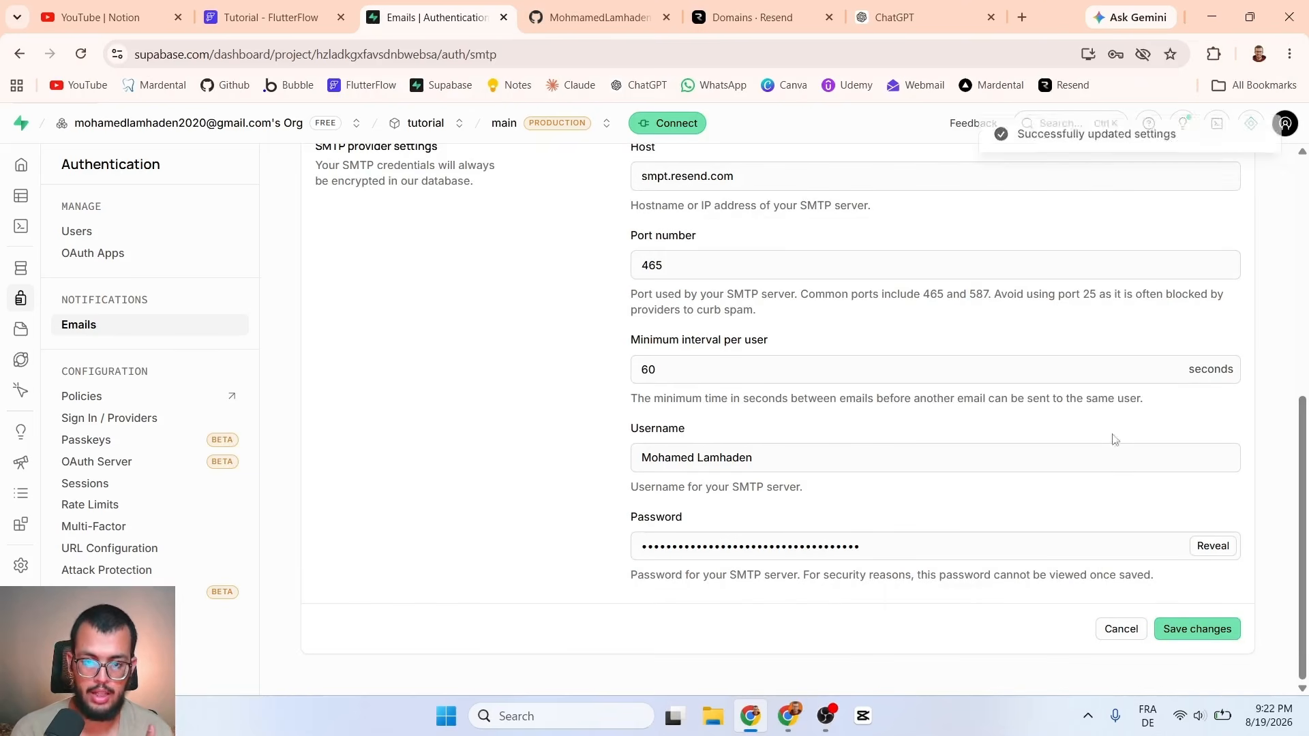
left_click(787, 5)
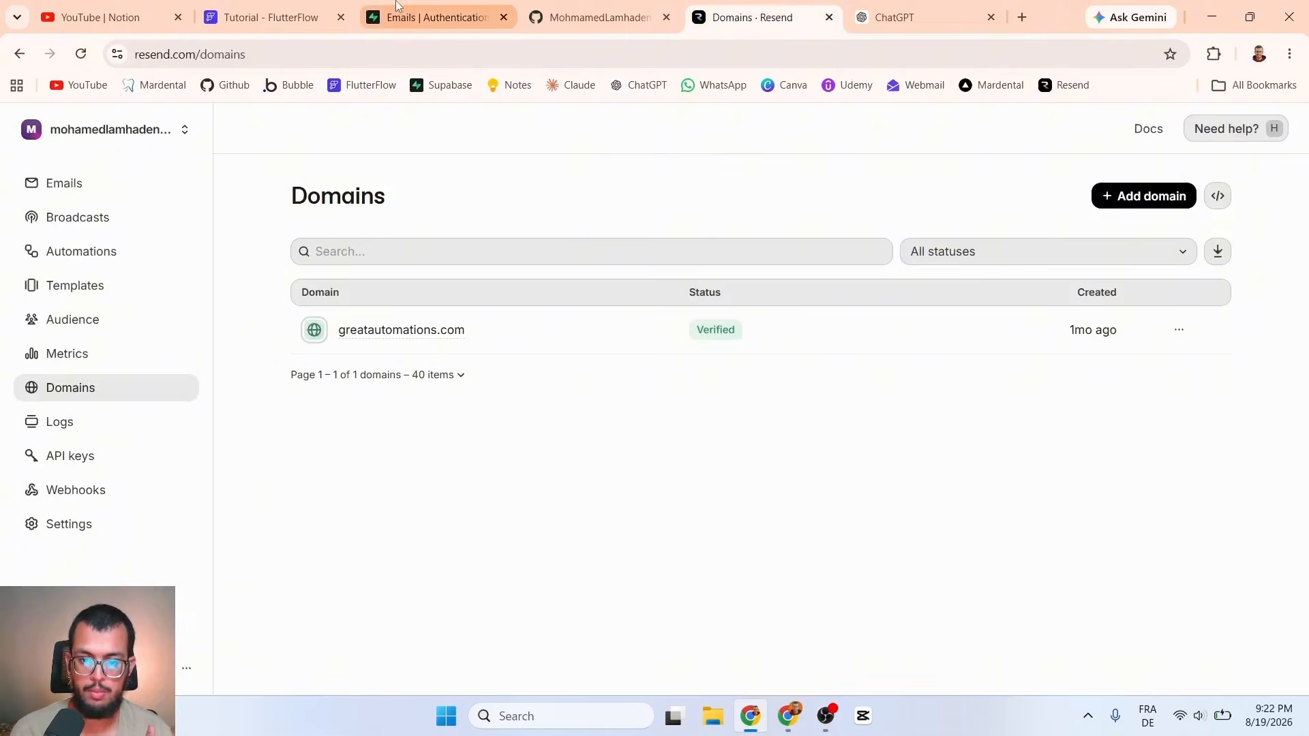
Step: Open Resend's sent-emails log, comparing it against the Supabase SMTP settings
left_click(426, 17)
scroll(457, 272, "up", 7)
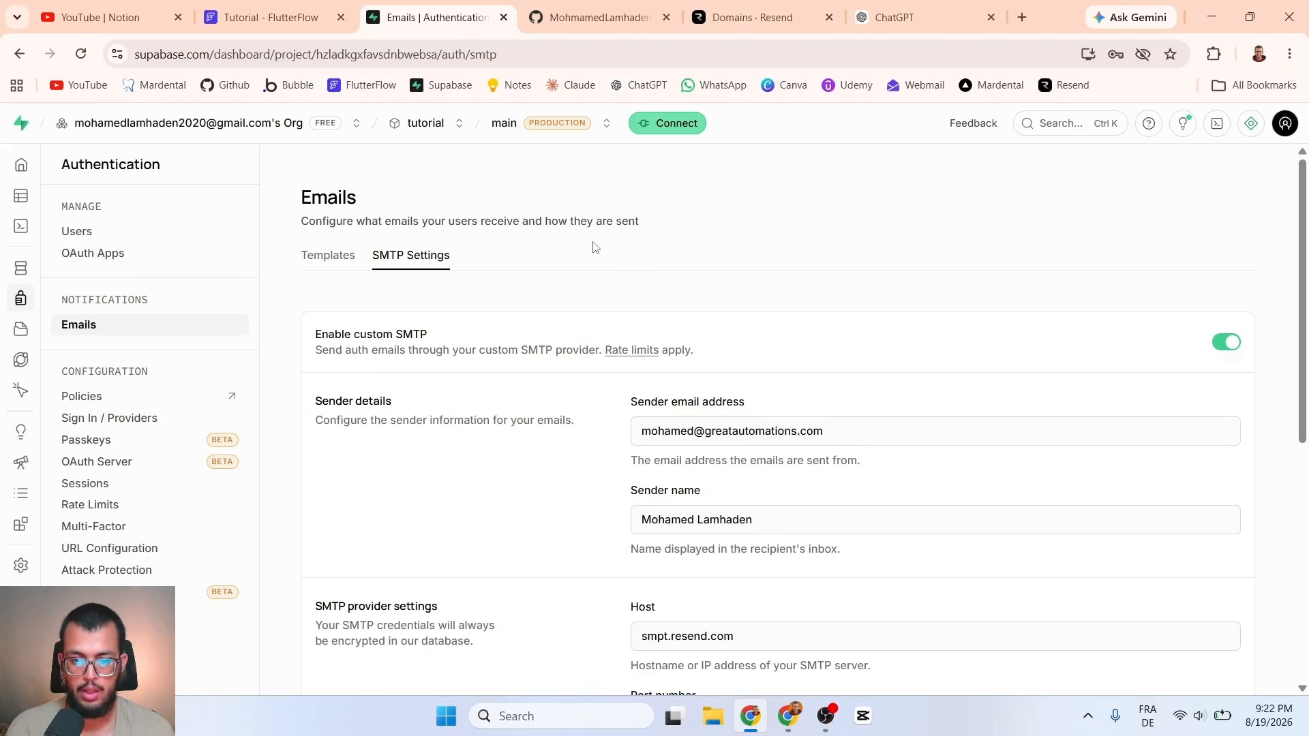
left_click(755, 8)
left_click(69, 185)
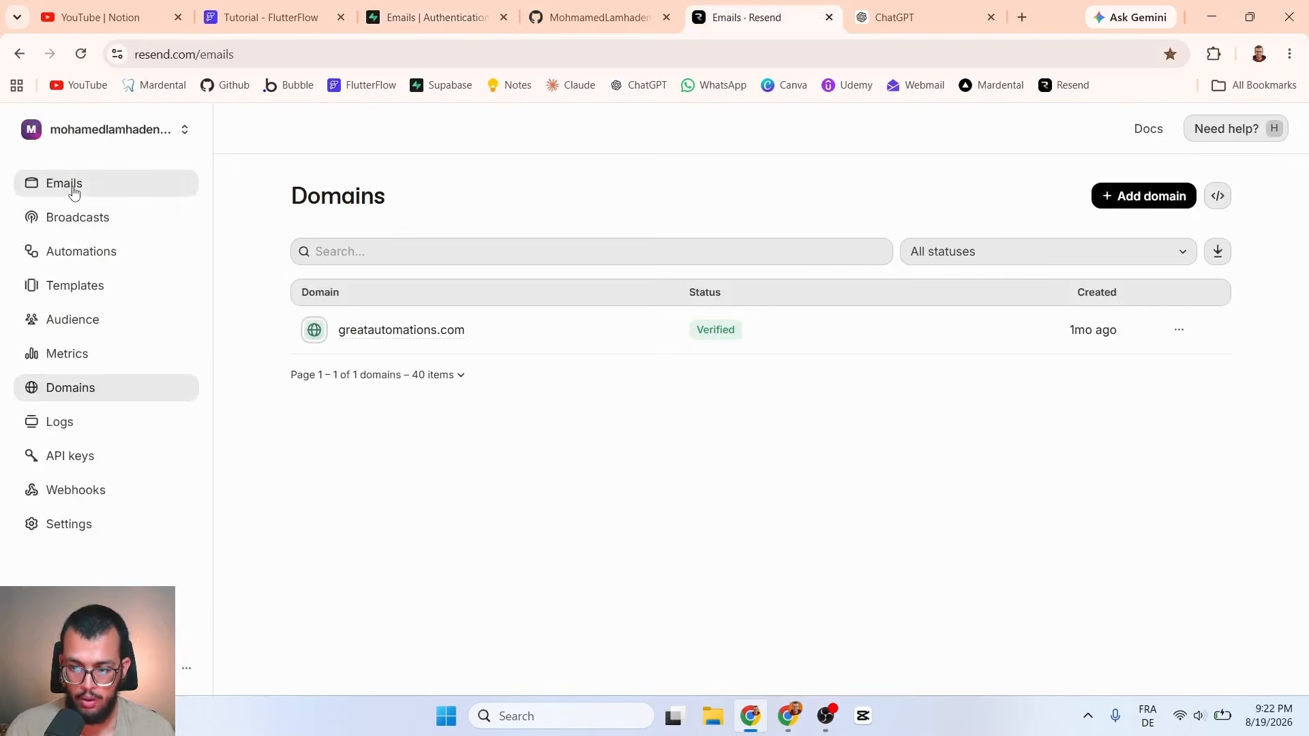
left_click(442, 9)
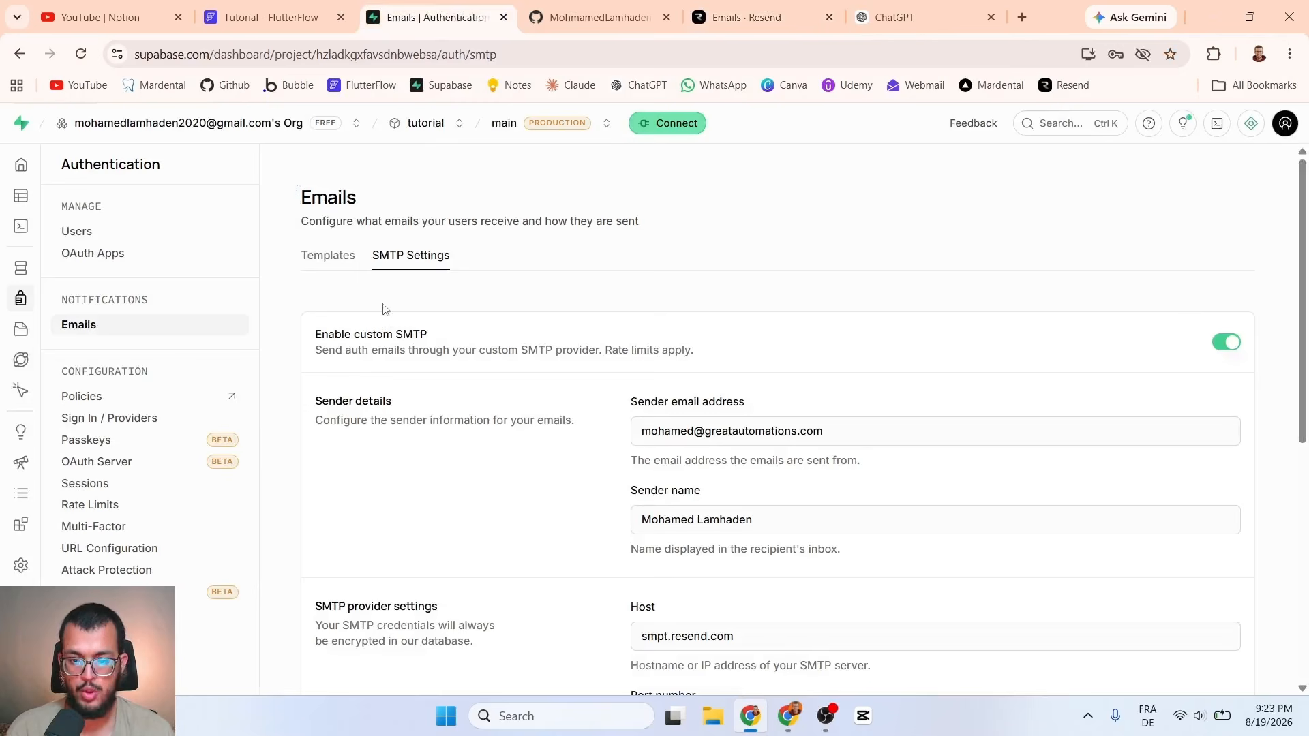
left_click(771, 8)
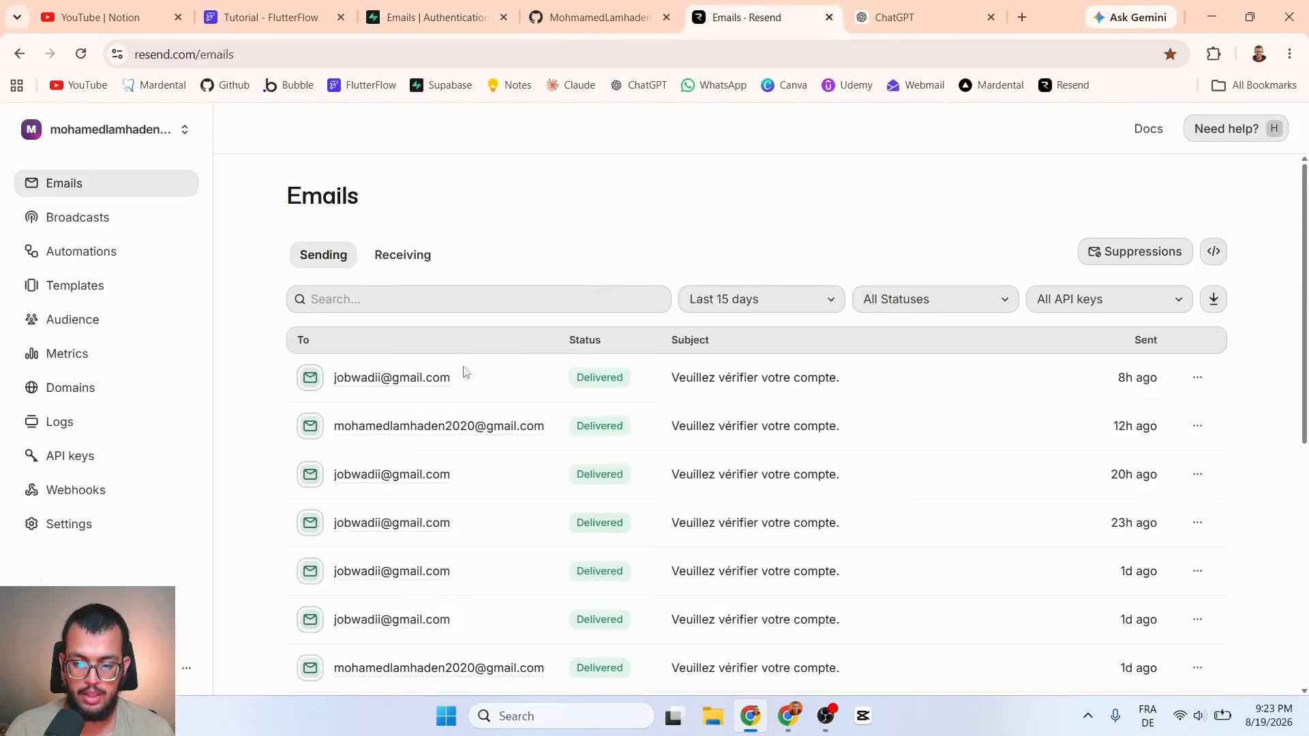
left_click(434, 8)
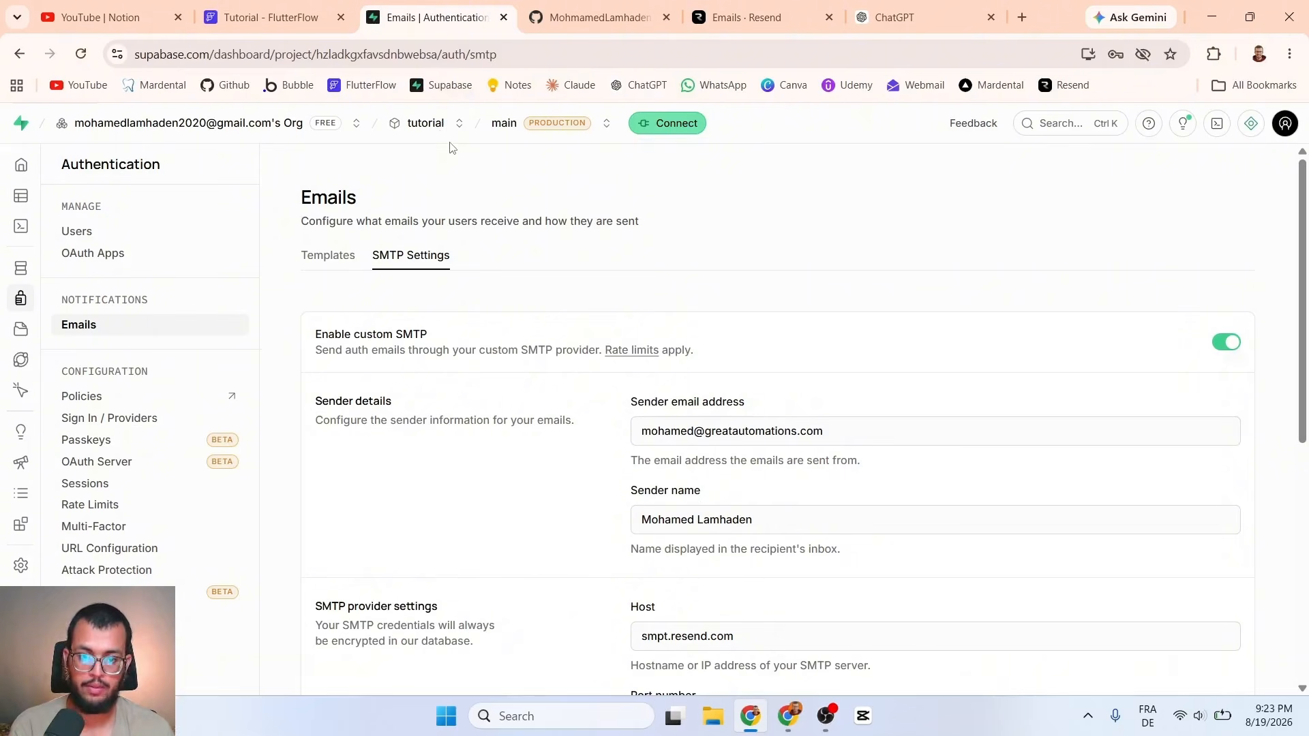
left_click(742, 14)
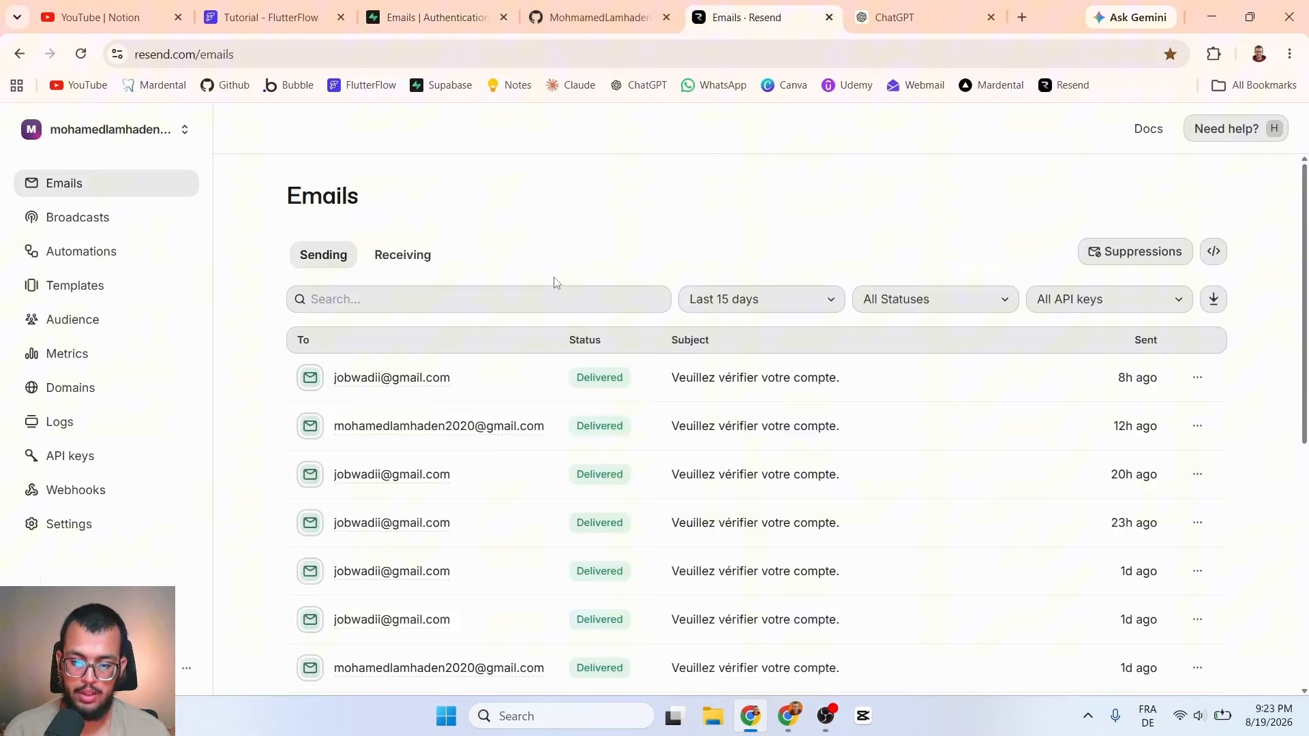
Step: Scroll the log of Delivered verification emails, then open a new browser tab
scroll(545, 283, "down", 1)
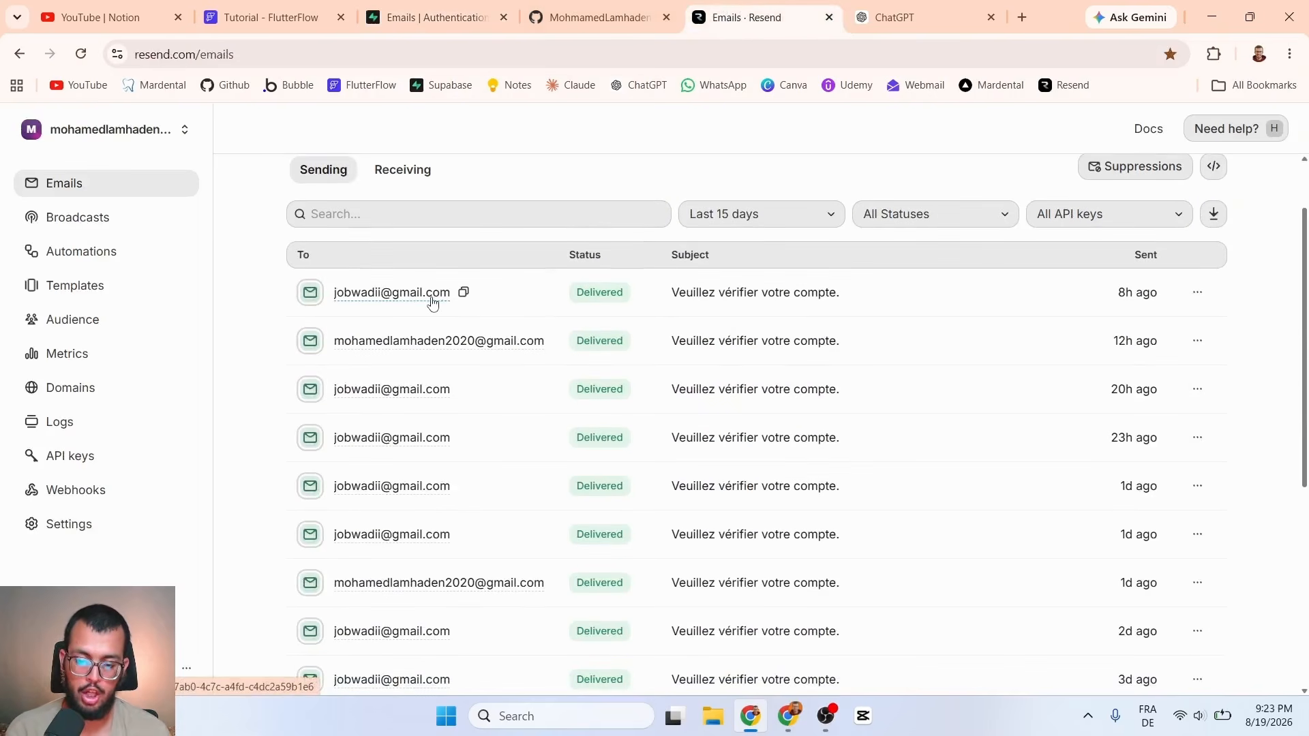
scroll(432, 302, "down", 2)
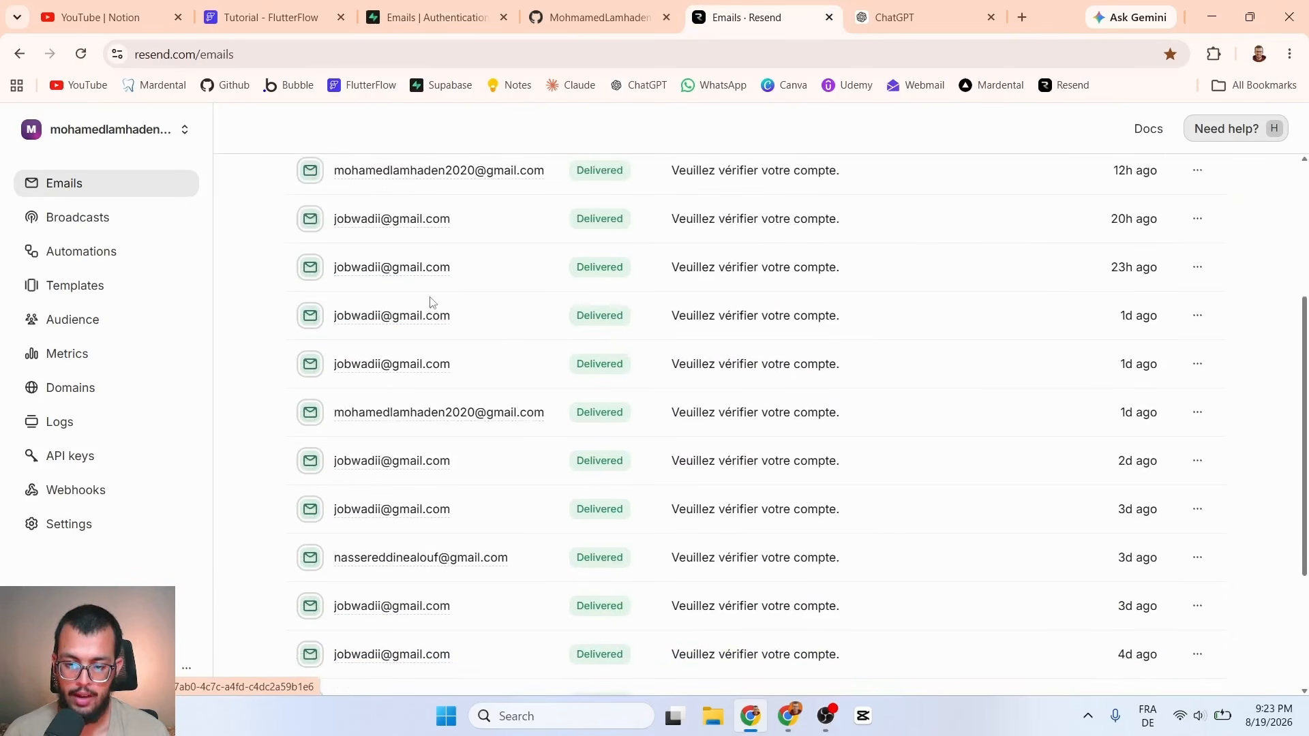
scroll(429, 303, "down", 3)
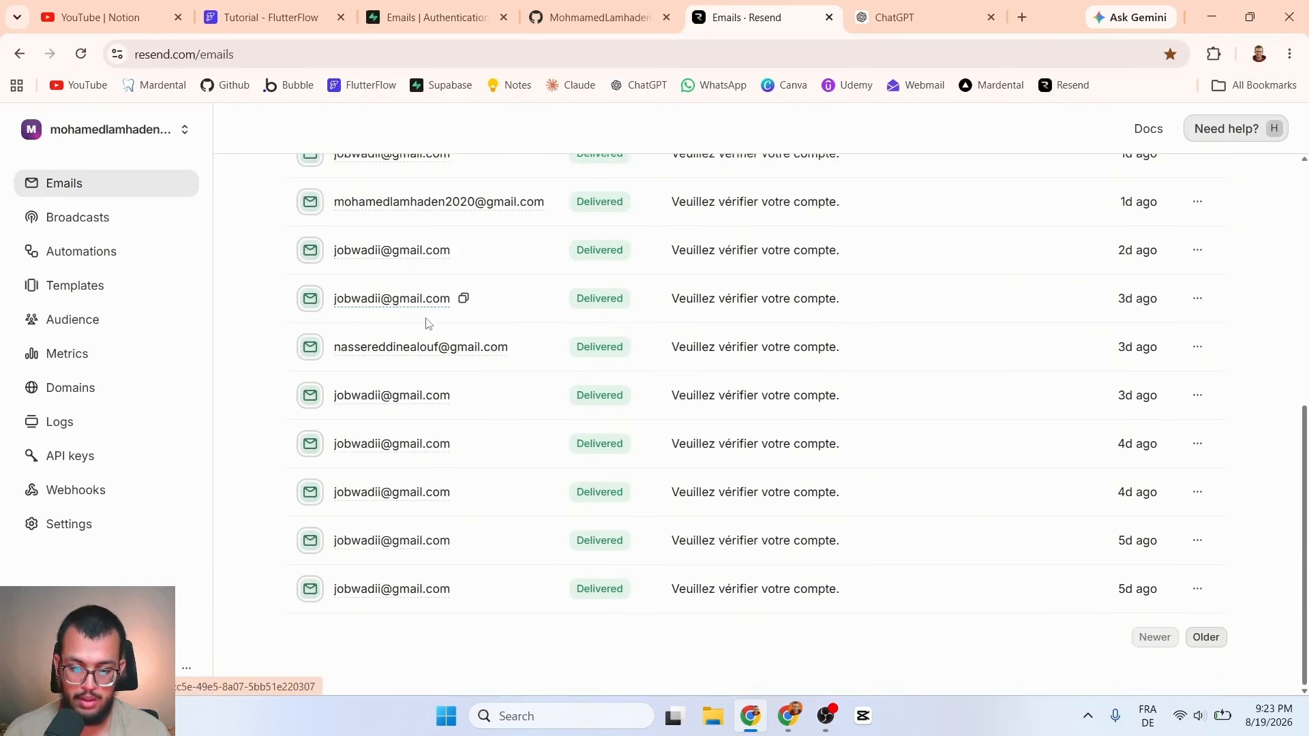
scroll(432, 339, "up", 5)
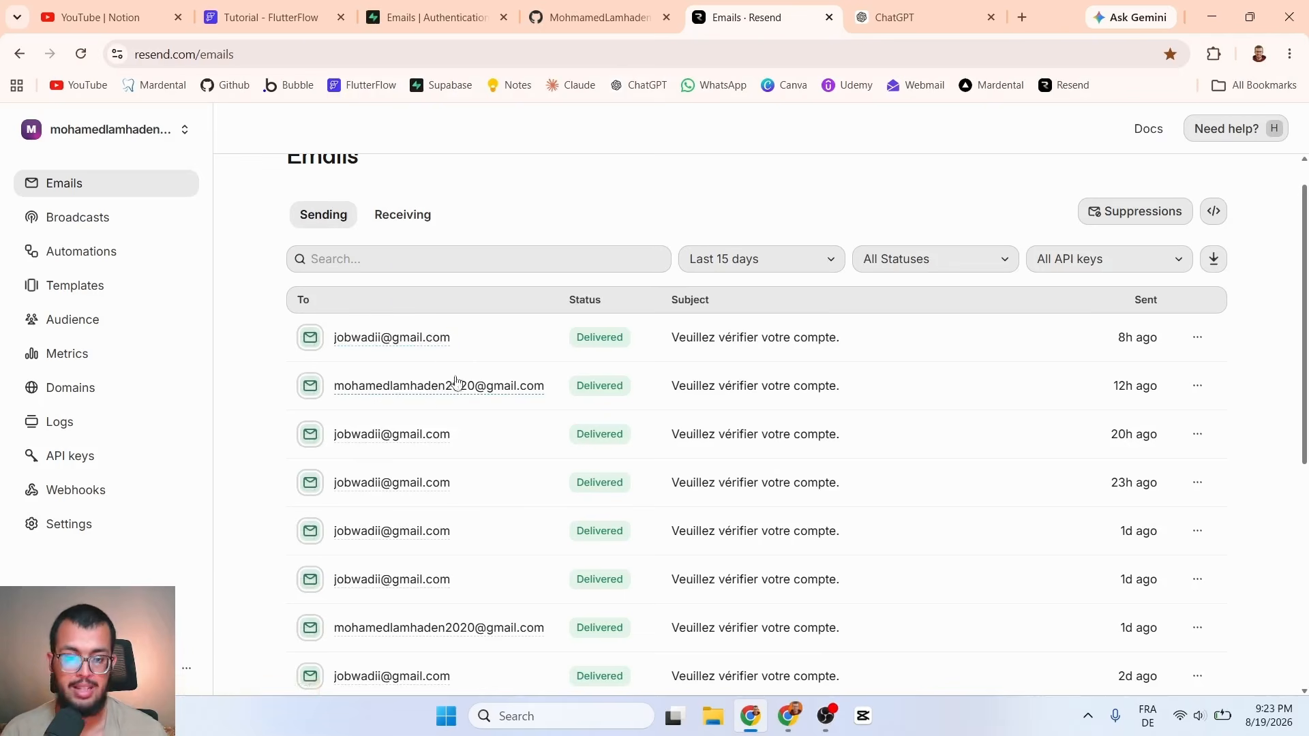
left_click(1022, 17)
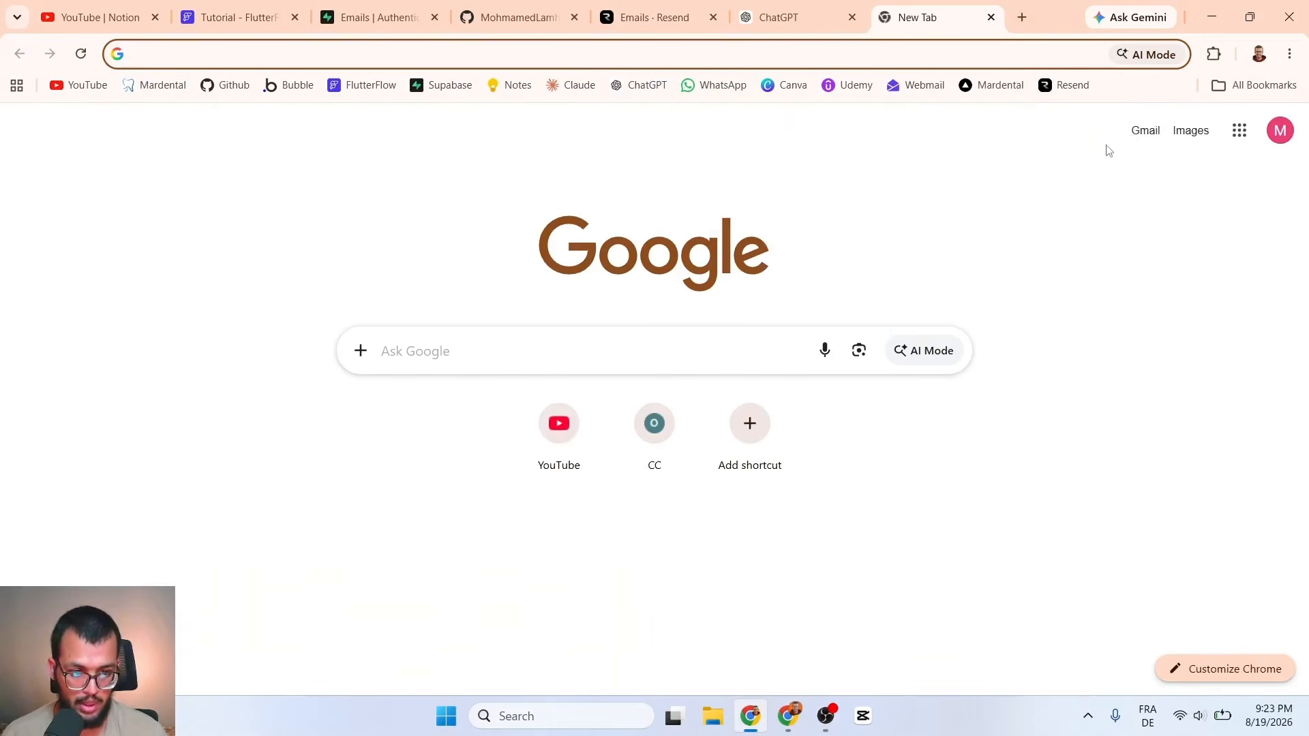
Step: Open the latest Mardental verification email in Gmail
left_click(1148, 131)
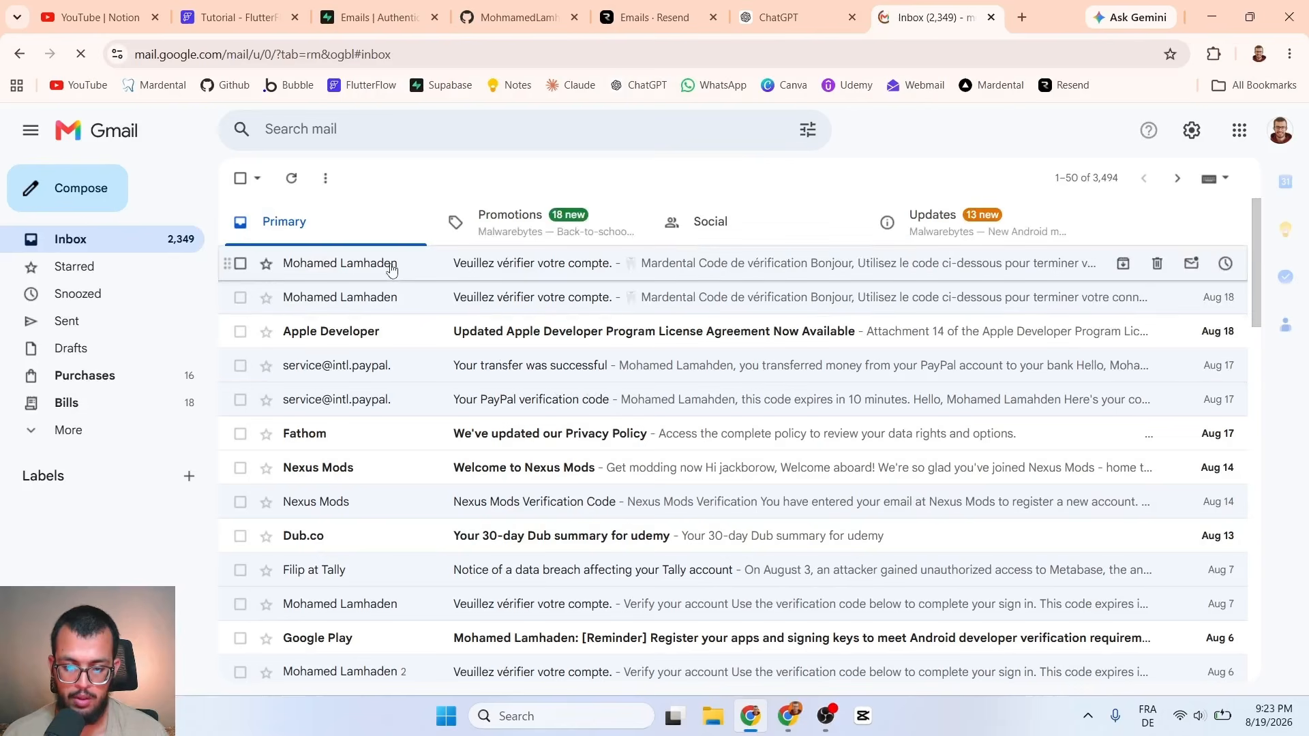
left_click(391, 269)
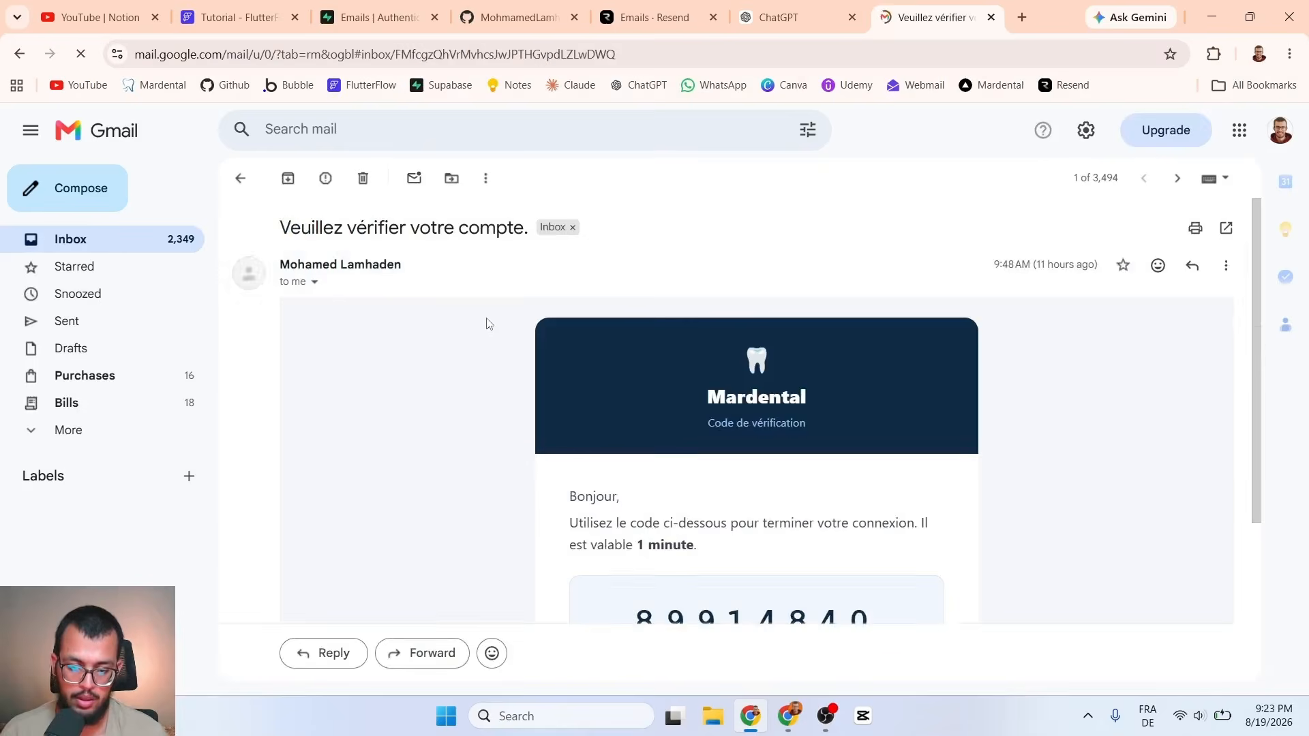
scroll(500, 322, "down", 3)
scroll(599, 295, "up", 3)
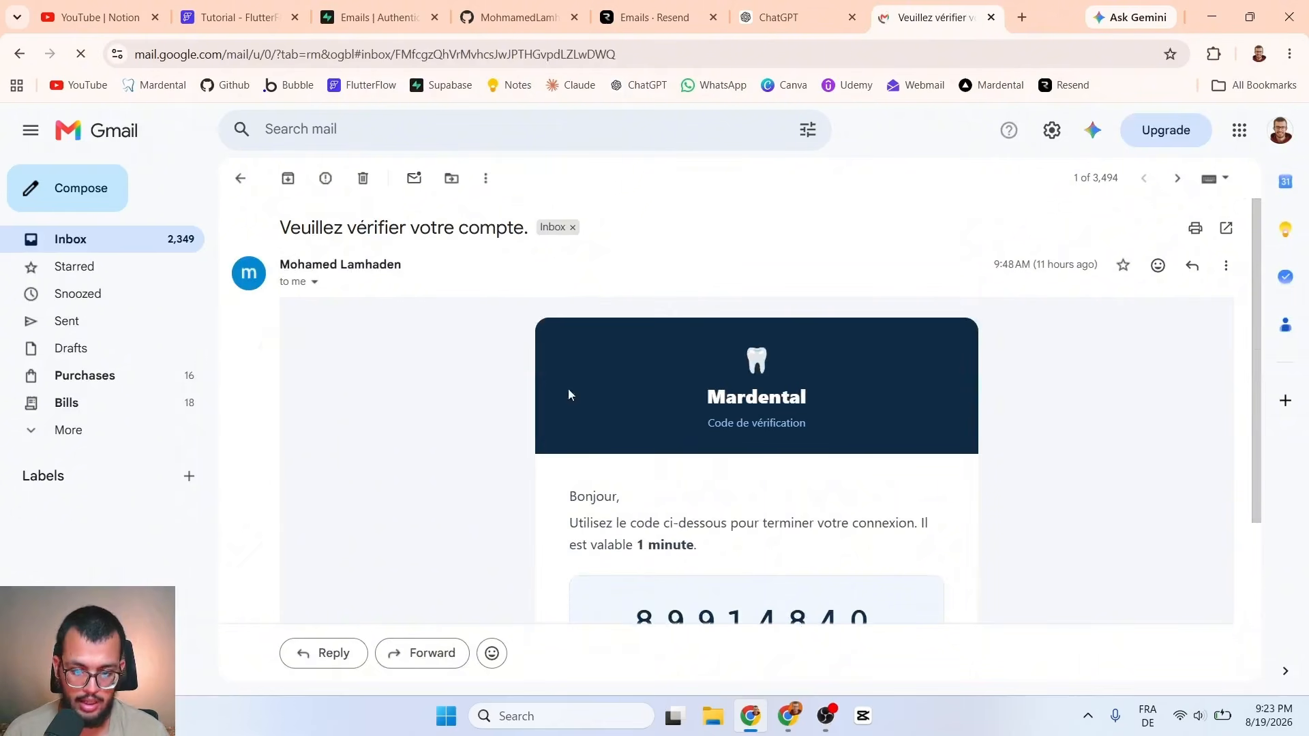
left_click_drag(282, 263, 432, 268)
left_click(325, 289)
Step: Confirm the sender details show greatautomations.com, then return to the Resend tab
left_click(315, 282)
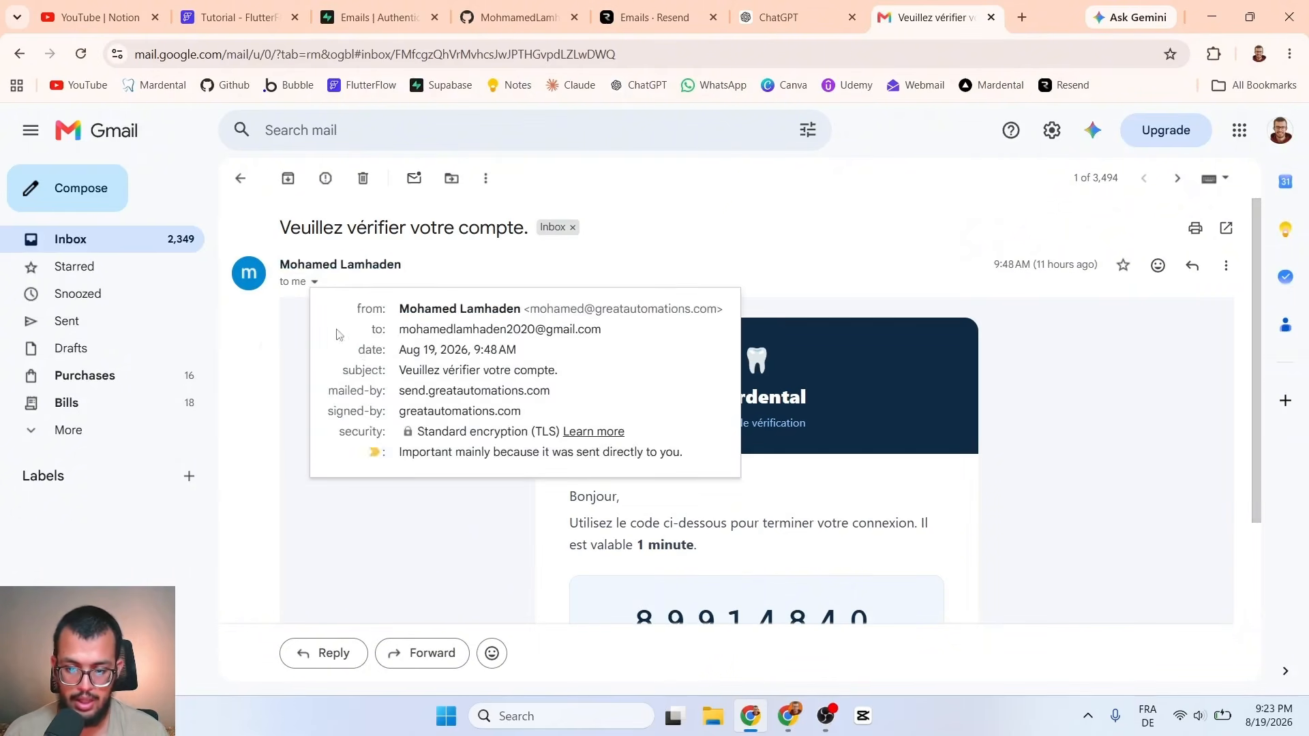
left_click_drag(531, 309, 717, 311)
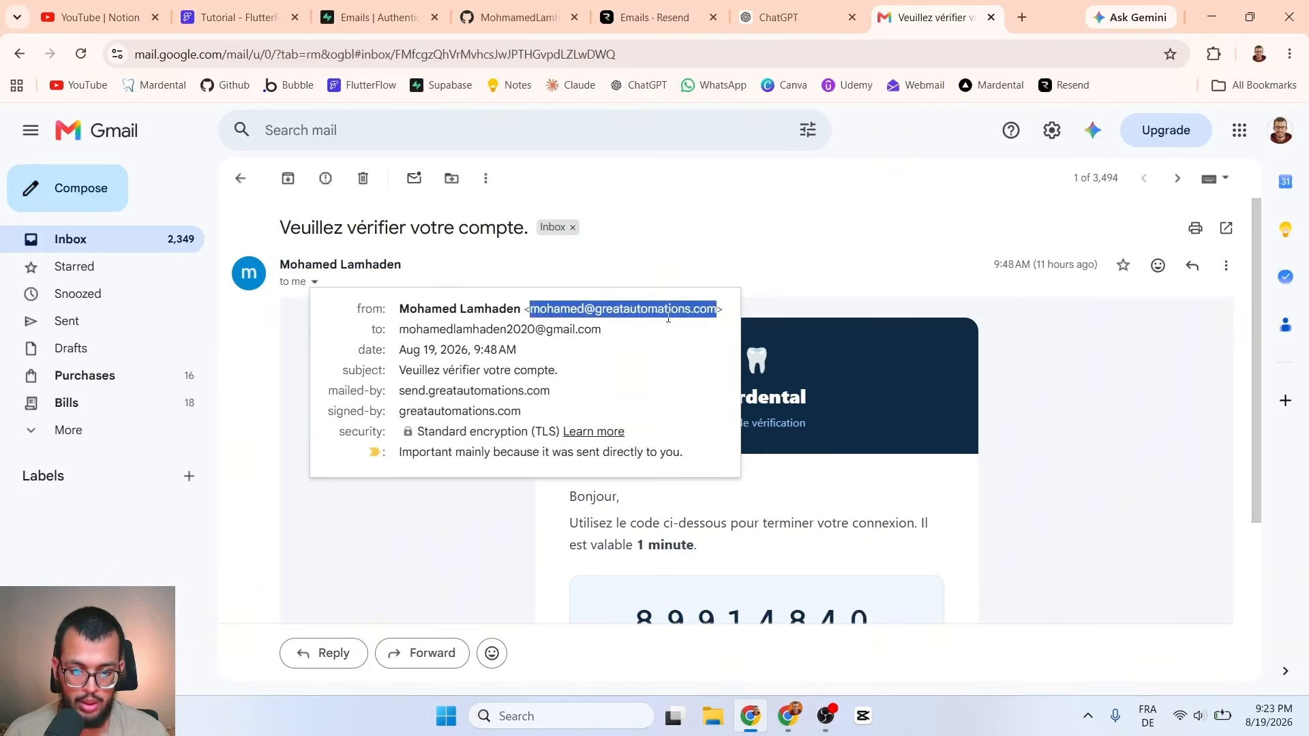
left_click(533, 309)
left_click(658, 248)
Step: Confirm greatautomations.com is verified in Resend and review the tutorial and 'for sb' API keys
left_click(690, 19)
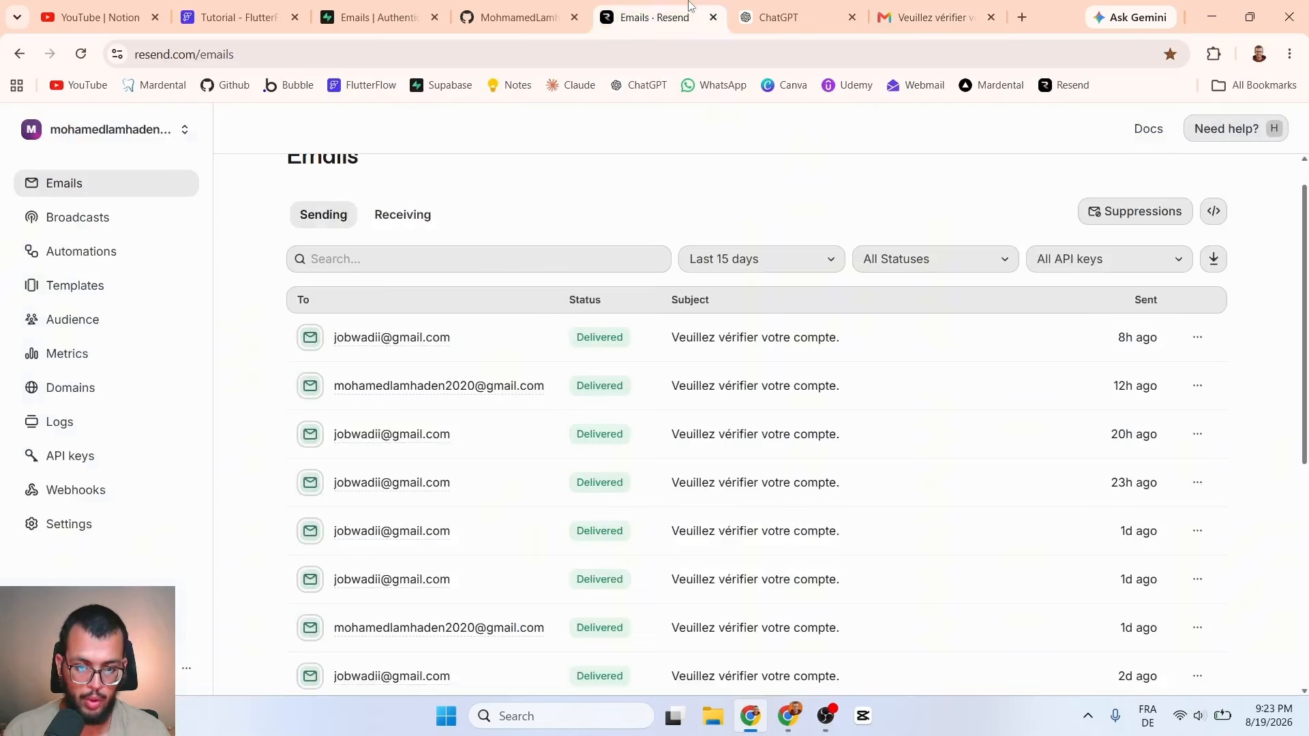
left_click(92, 389)
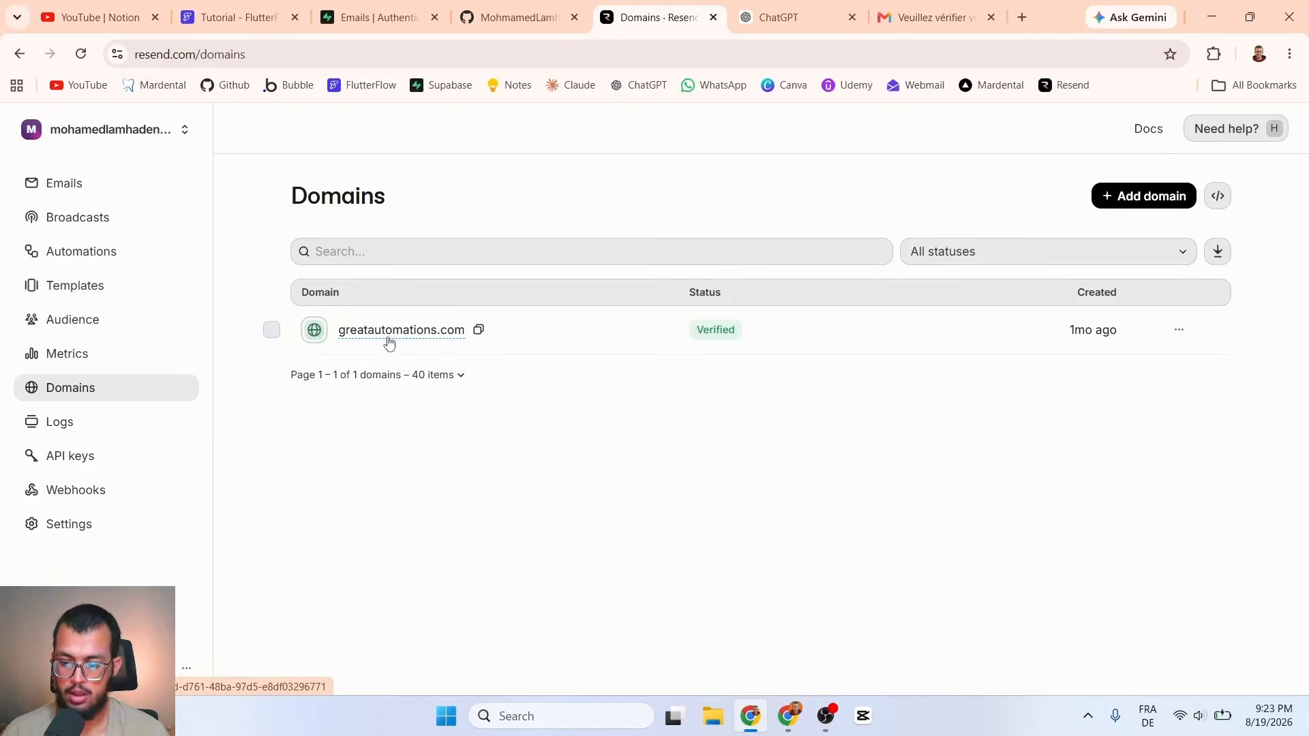
left_click(85, 454)
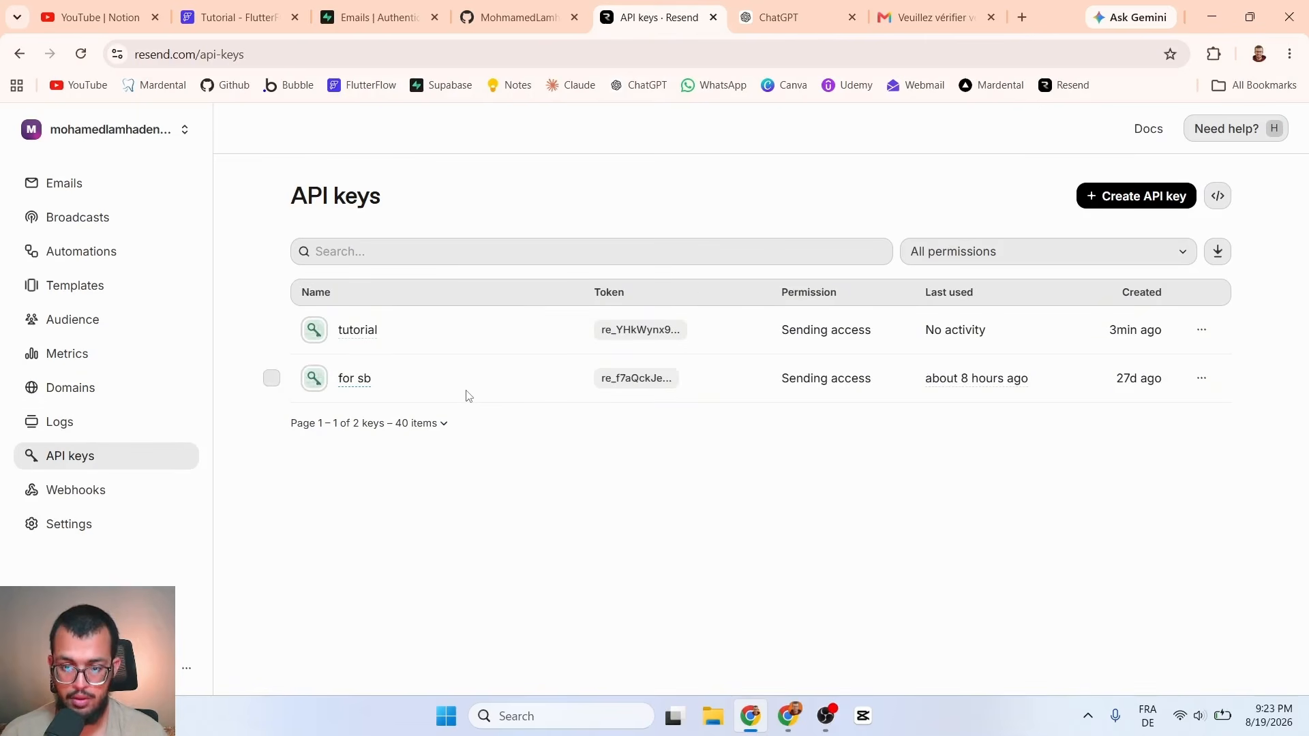
Step: Correct the Supabase SMTP host from smpt.resend.com to smtp.resend.com
left_click(379, 13)
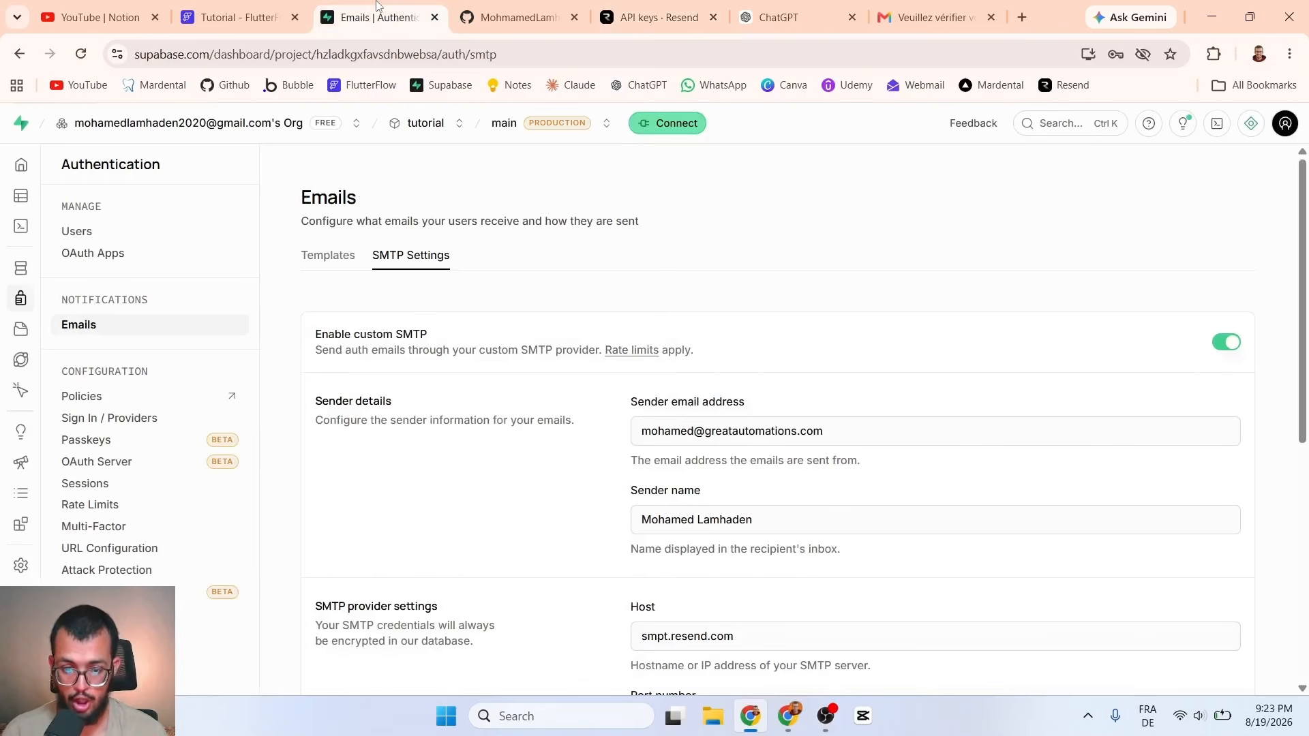
scroll(991, 454, "down", 4)
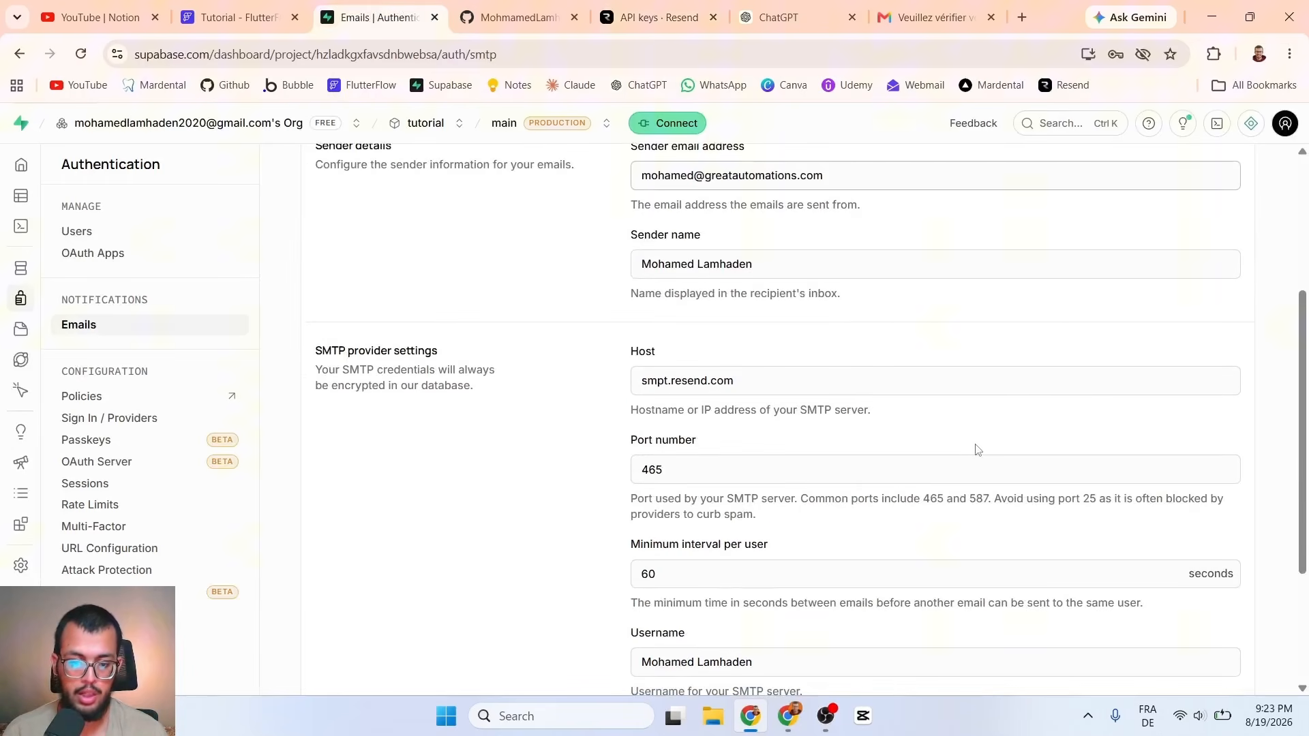
scroll(949, 473, "down", 3)
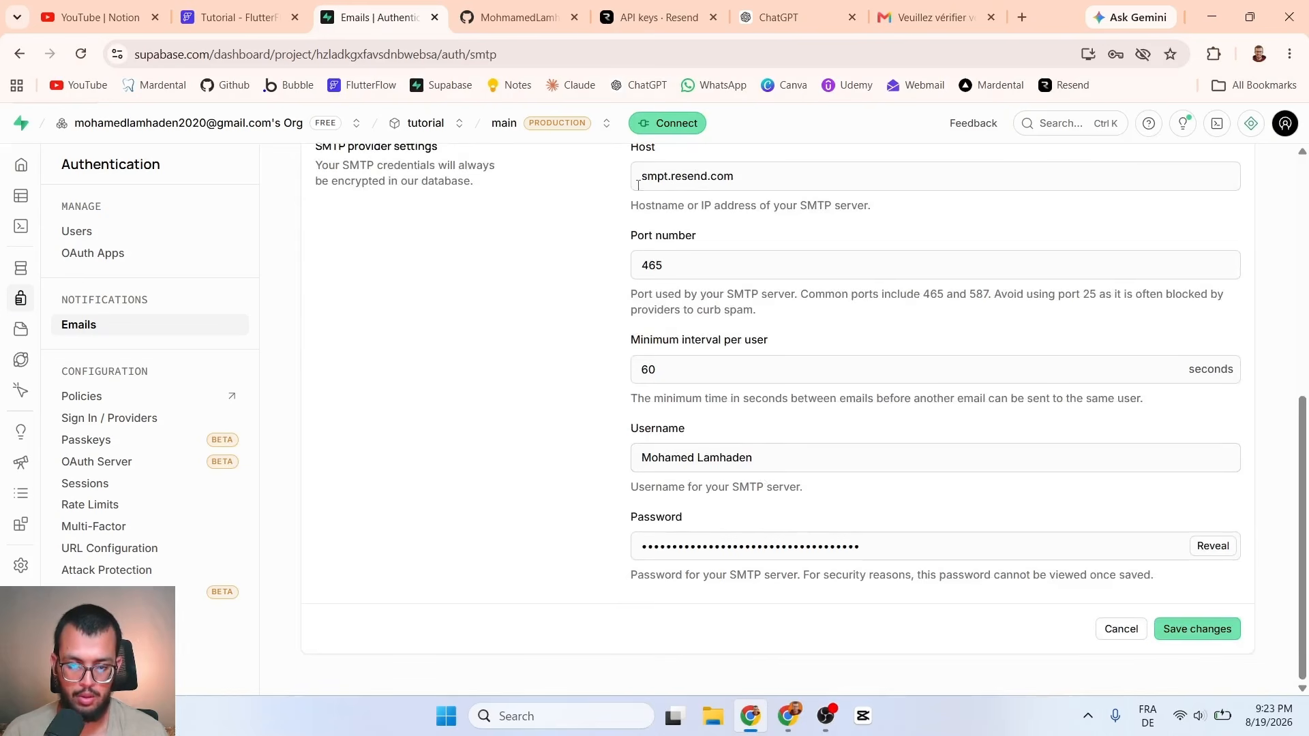
left_click_drag(640, 179, 821, 175)
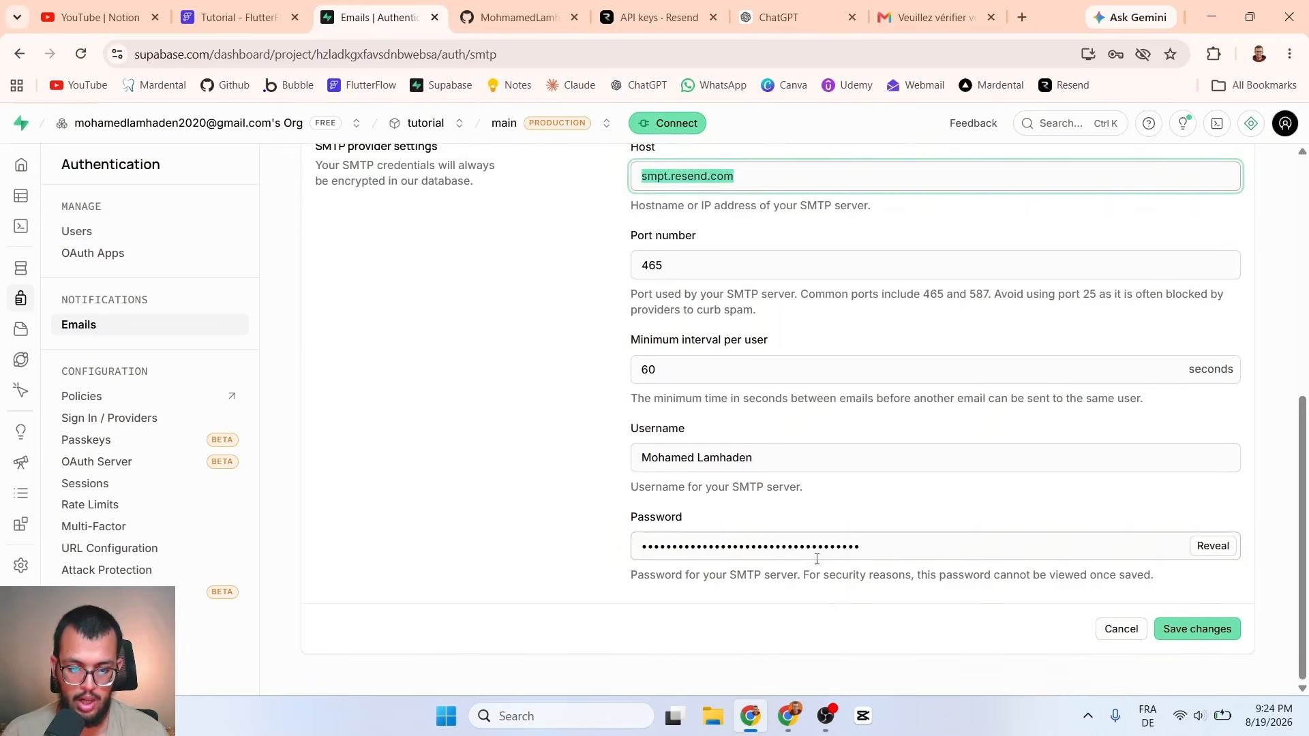
left_click(667, 176)
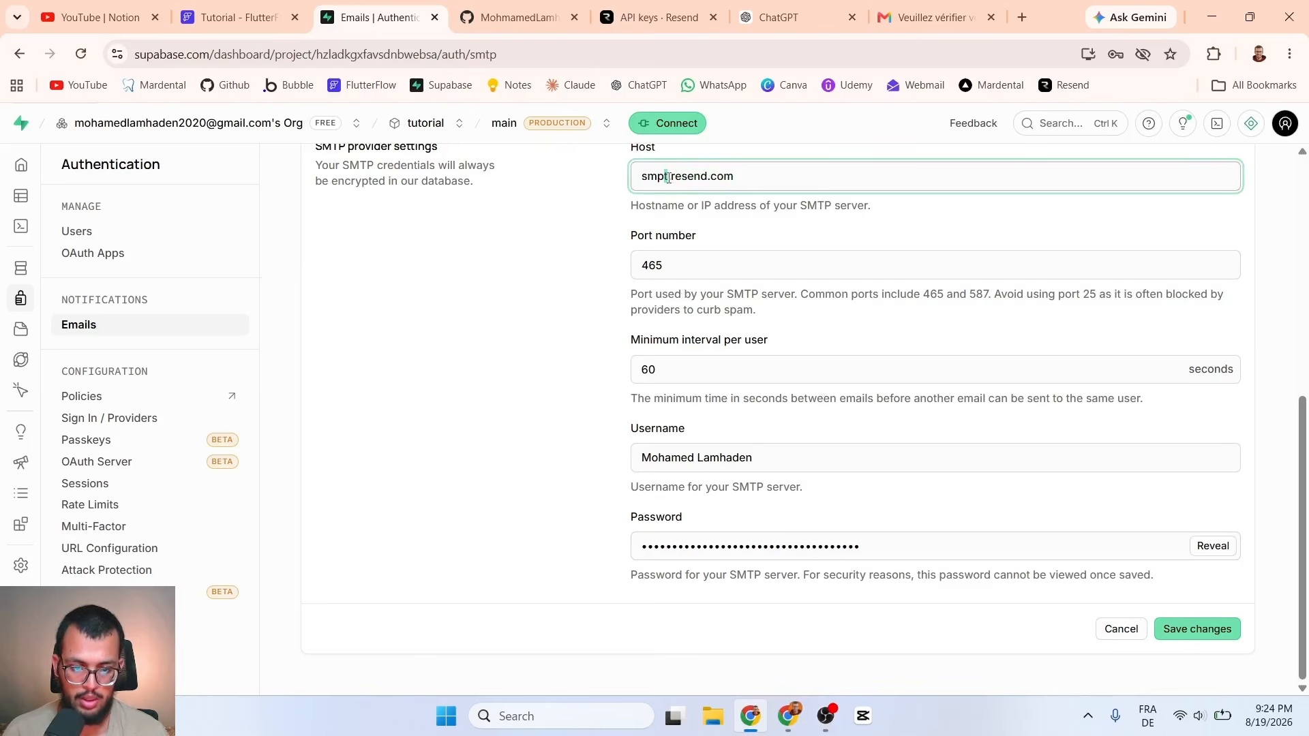
key("BackSpace")
type("t")
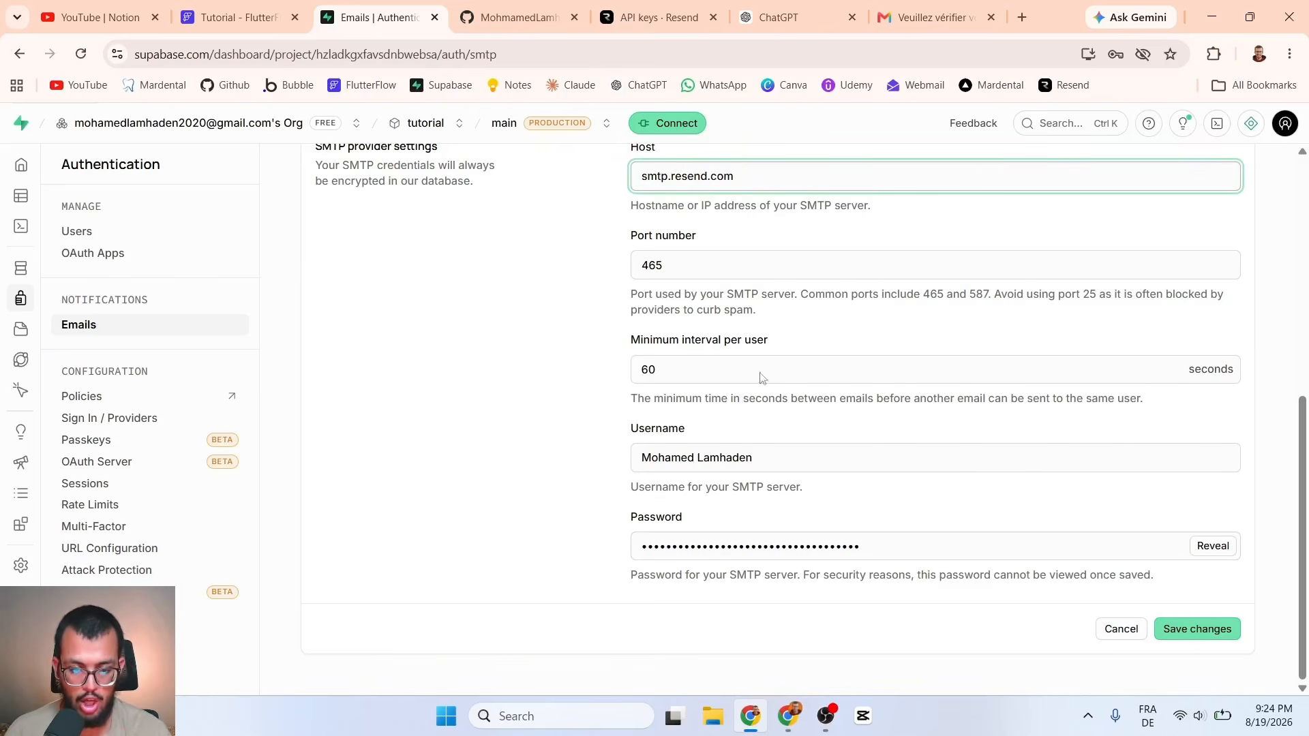
Step: Check the masked SMTP password, then review Authentication Rate Limits capping emails at 30 per hour
double_click(892, 547)
double_click(914, 546)
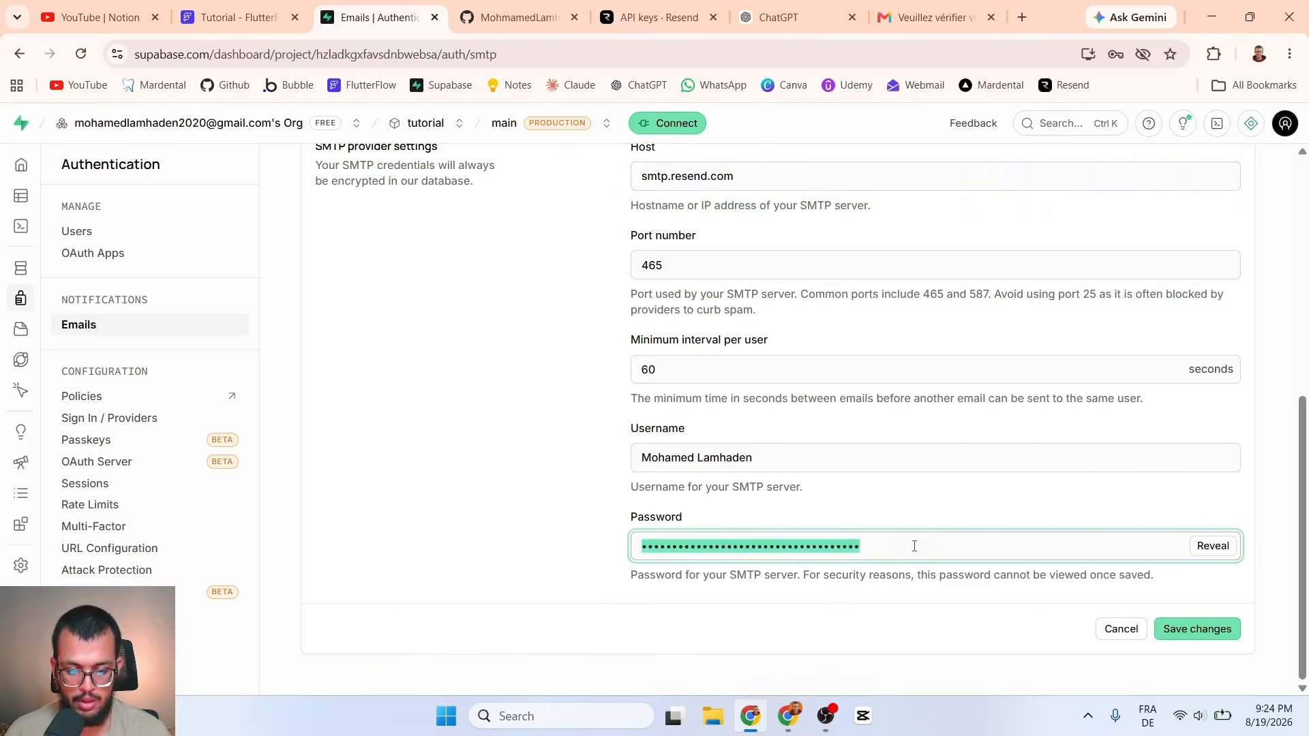
scroll(915, 518, "up", 3)
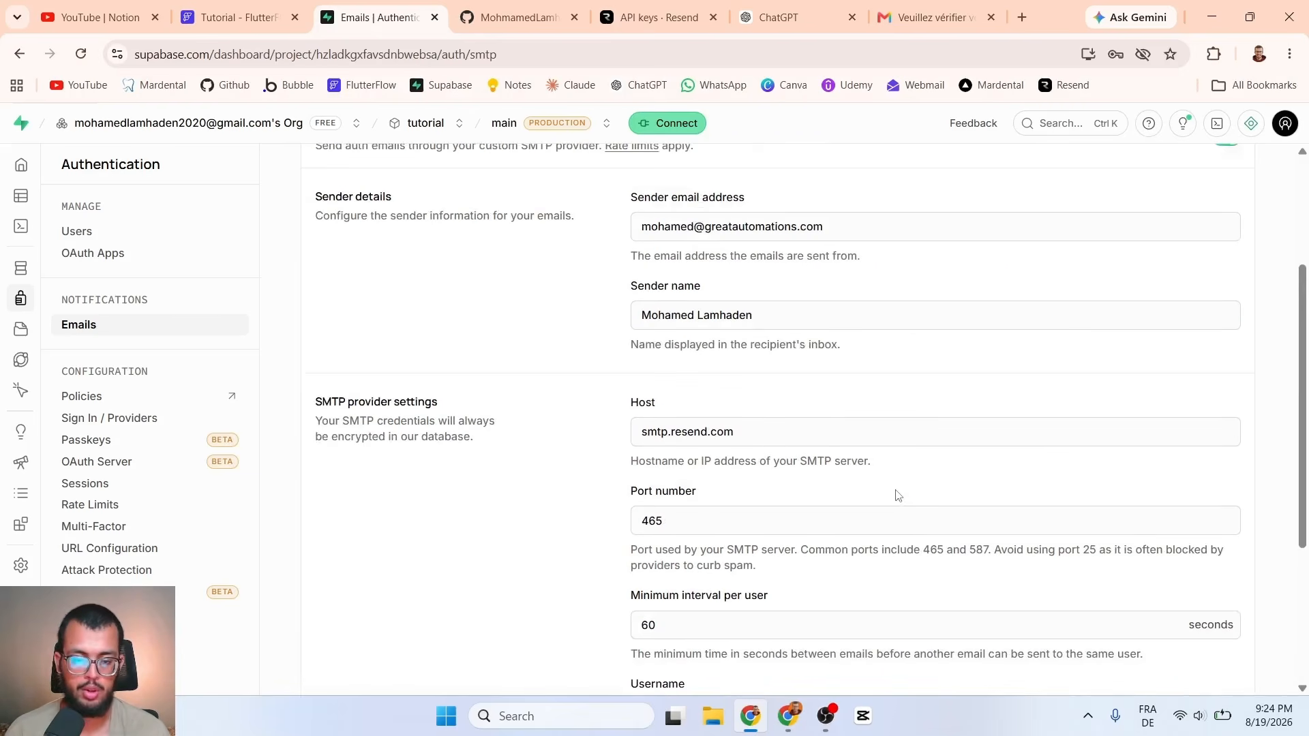
scroll(835, 389, "up", 3)
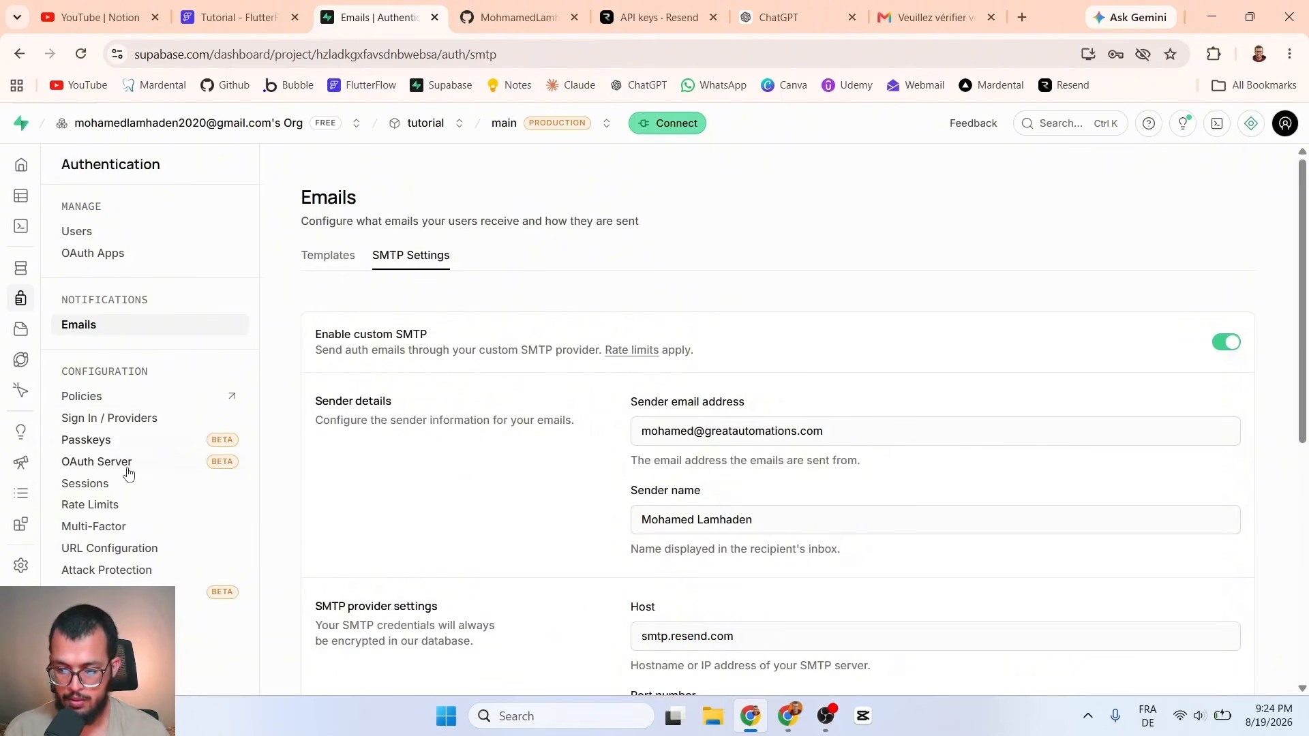
left_click(108, 507)
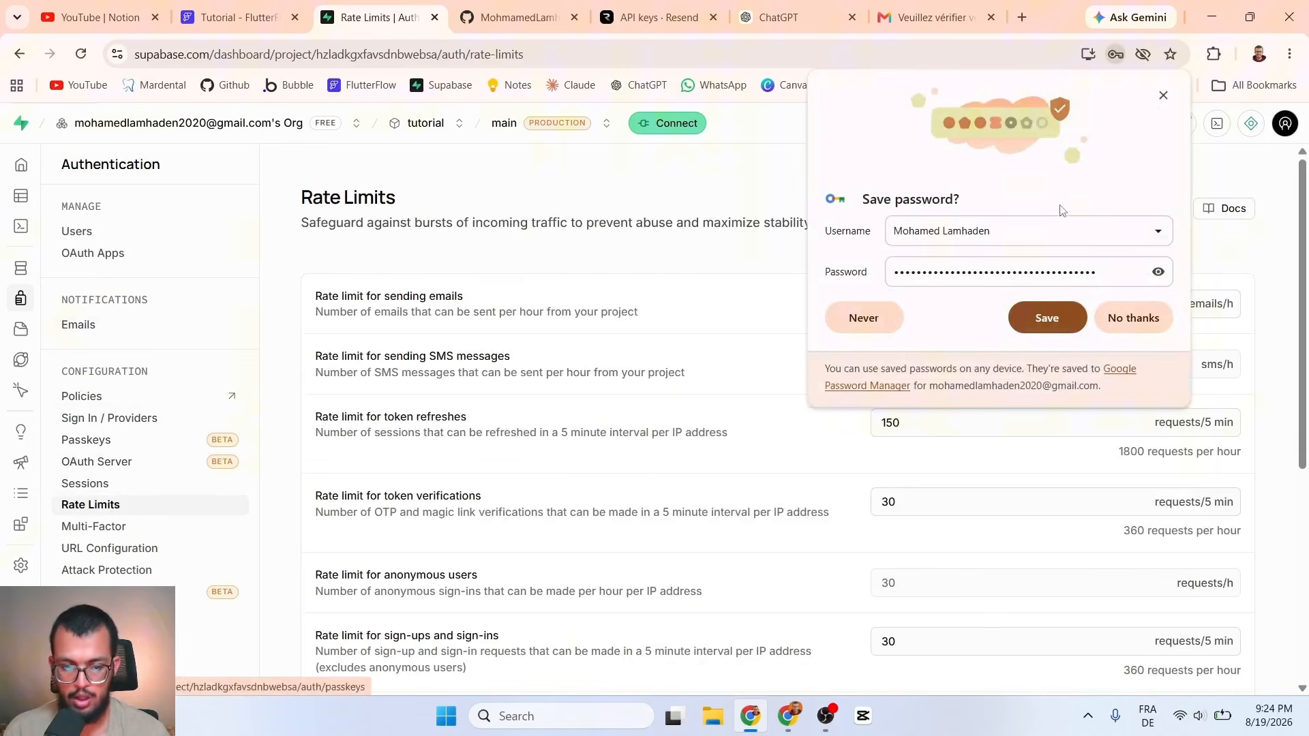
left_click(1163, 96)
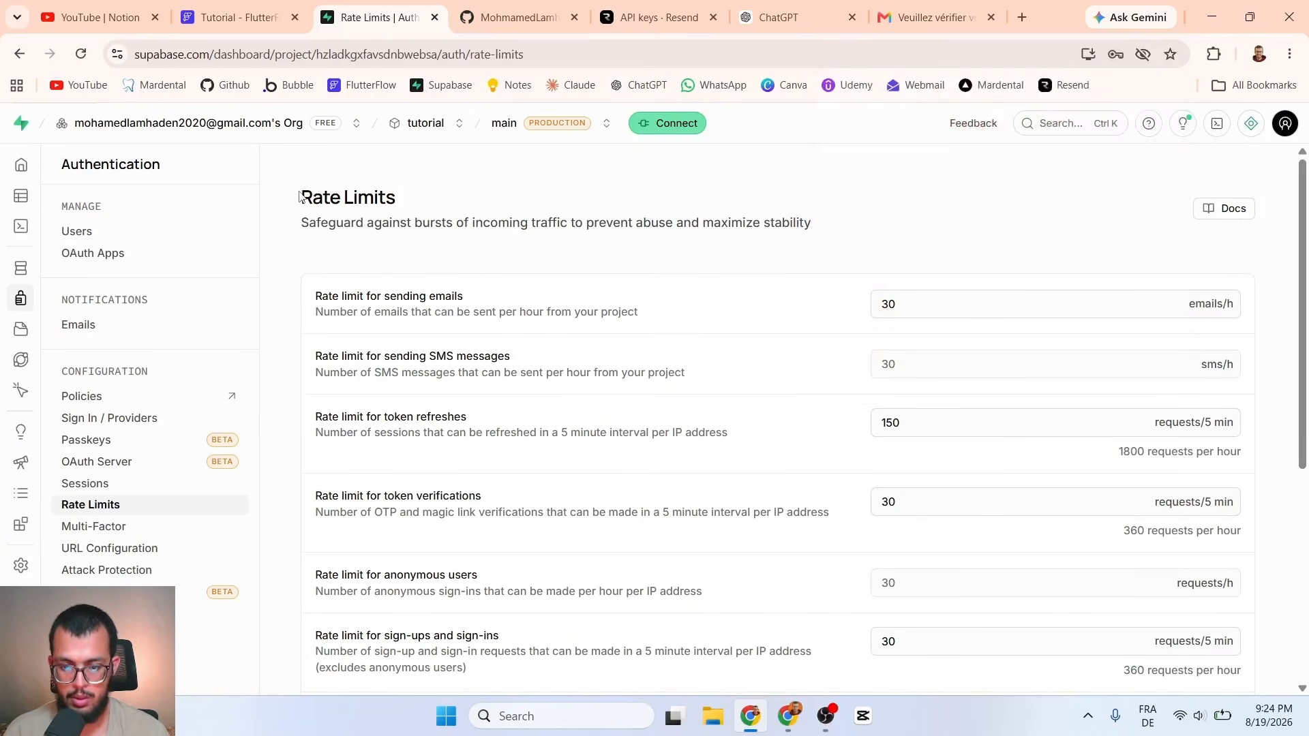
left_click_drag(301, 196, 456, 196)
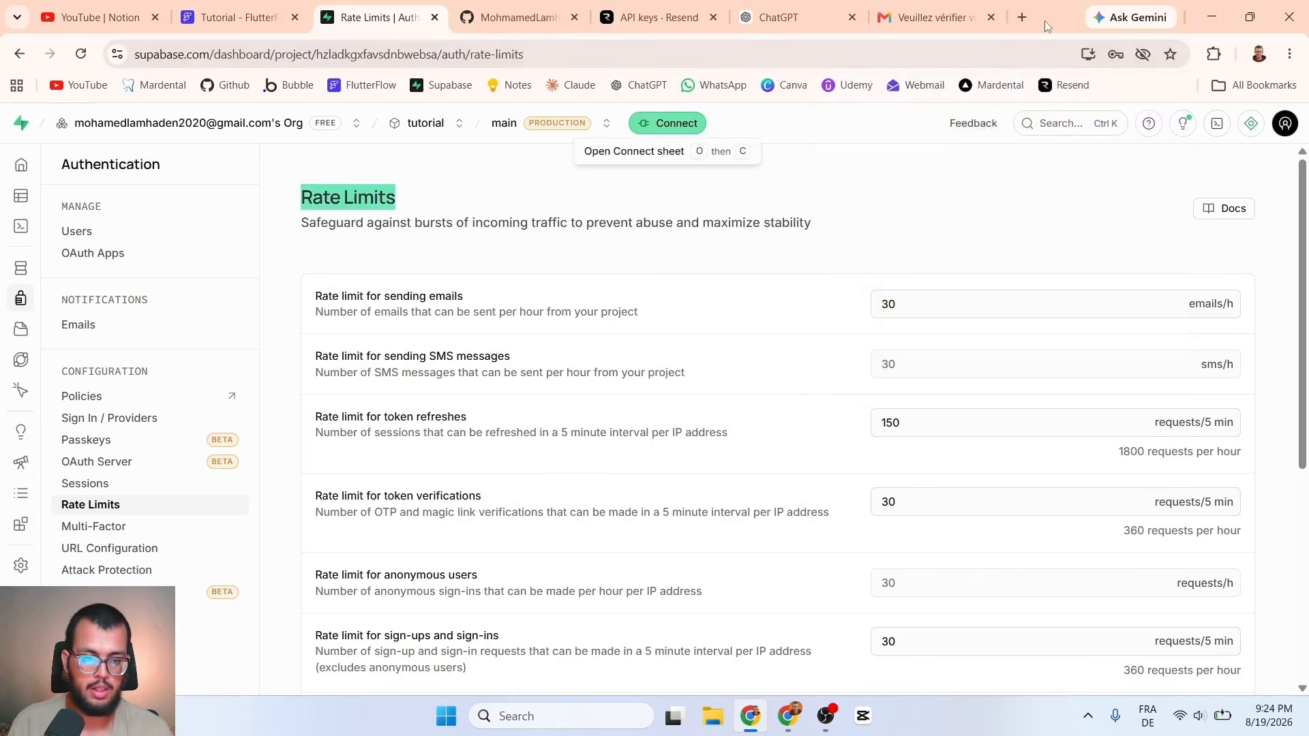
left_click(1023, 17)
Step: Search 'resend plans' and open Resend's pricing, noting the Free plan's 3,000 emails per month
type("resend")
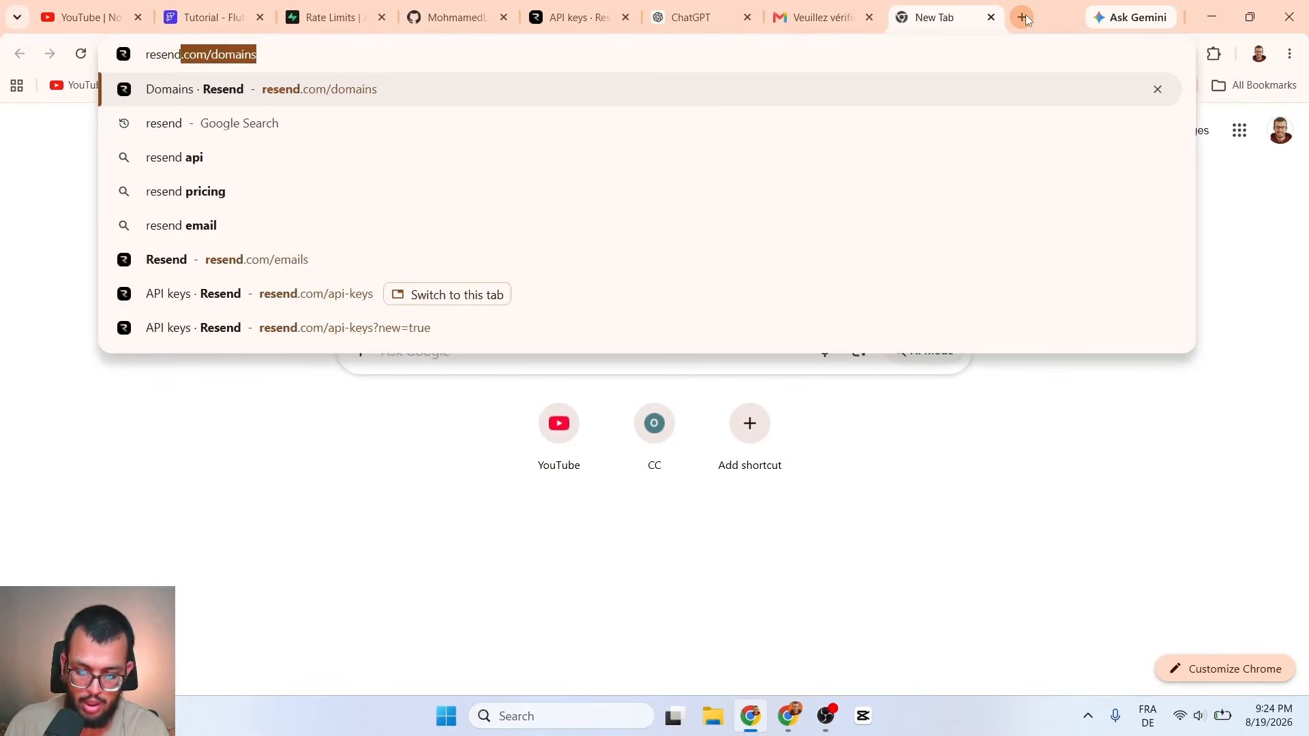
key("Delete")
type("plans")
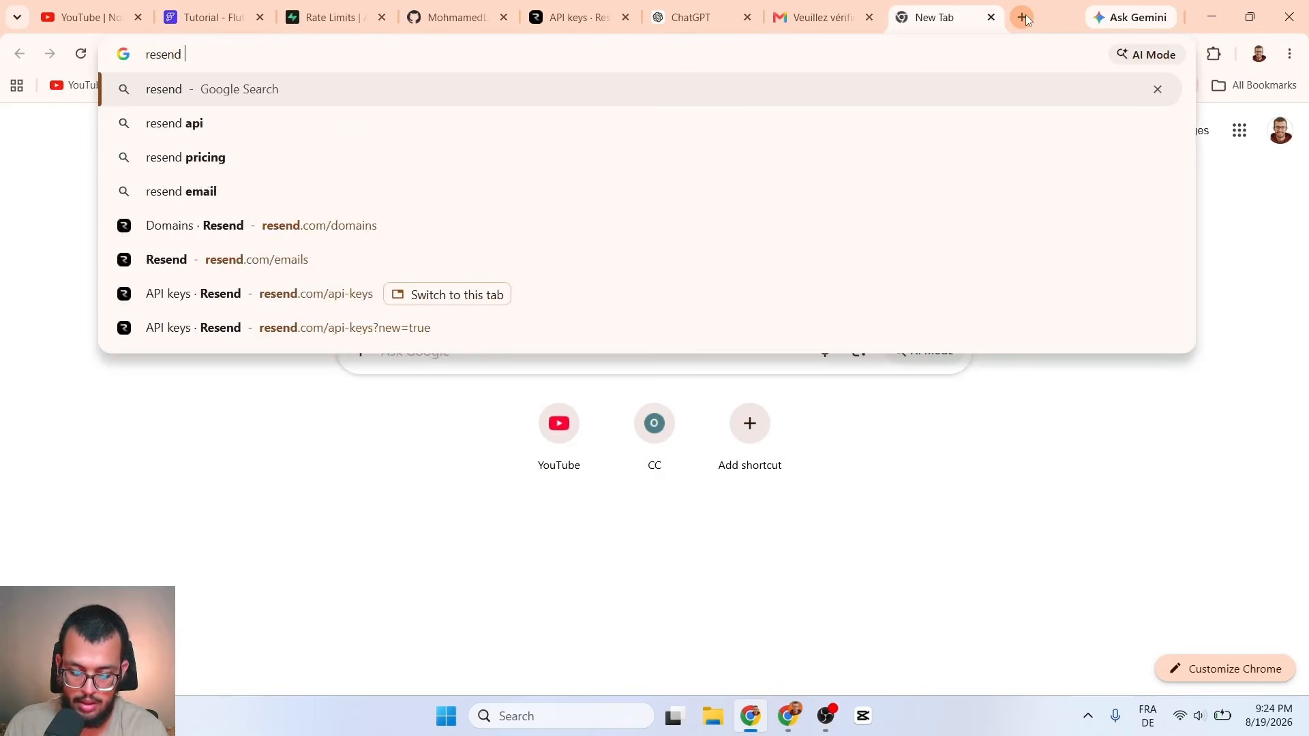
key("Return")
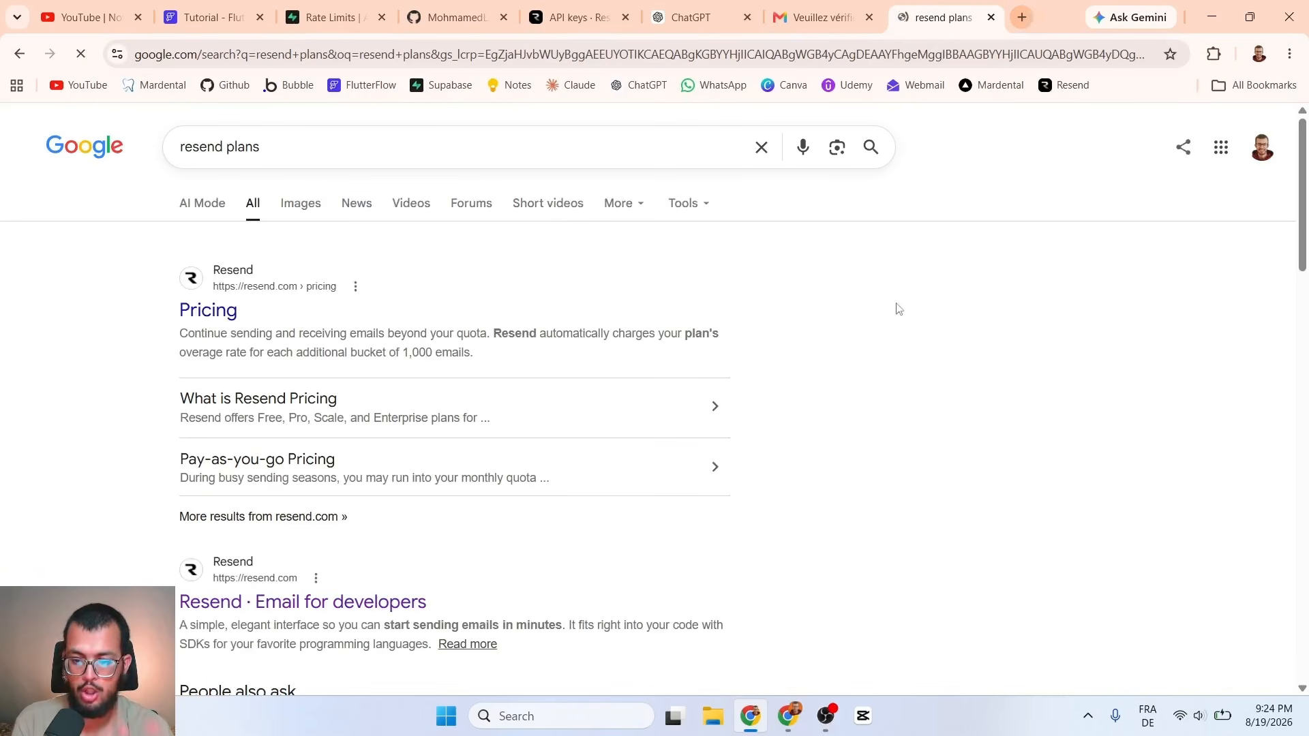
left_click(203, 313)
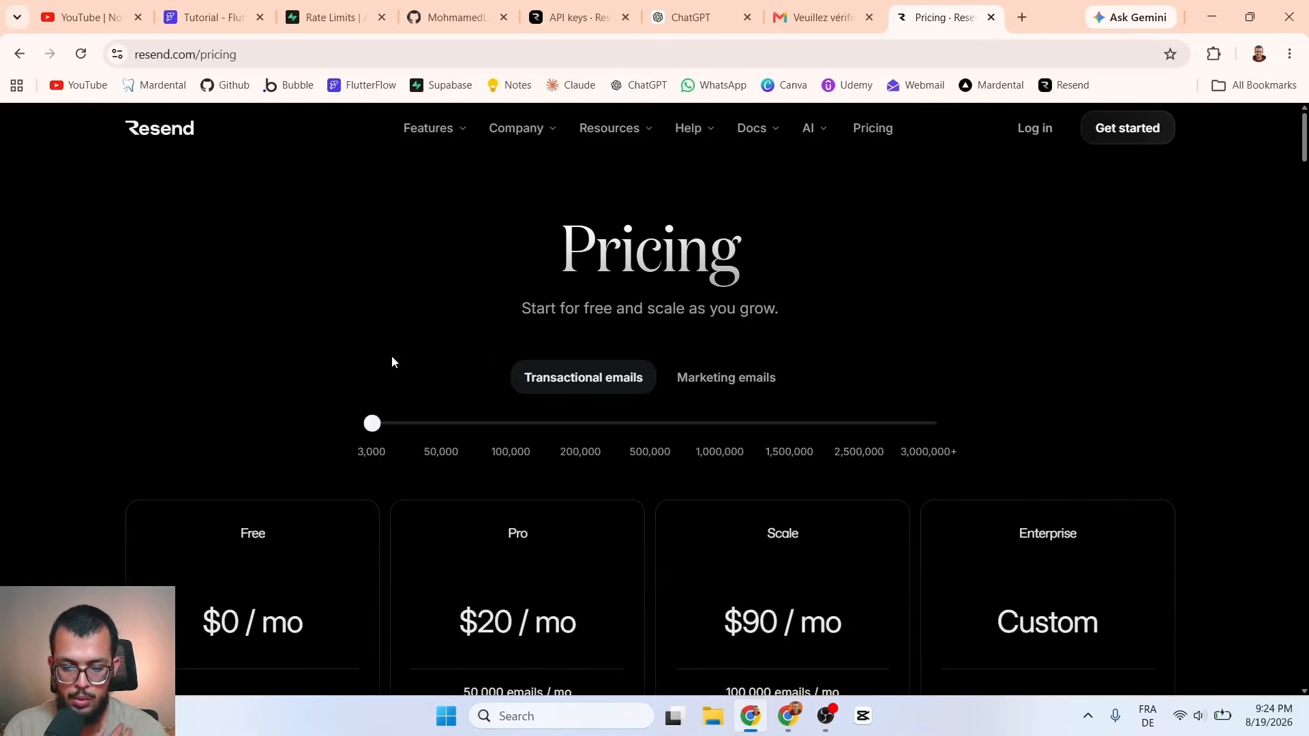
scroll(268, 383, "down", 3)
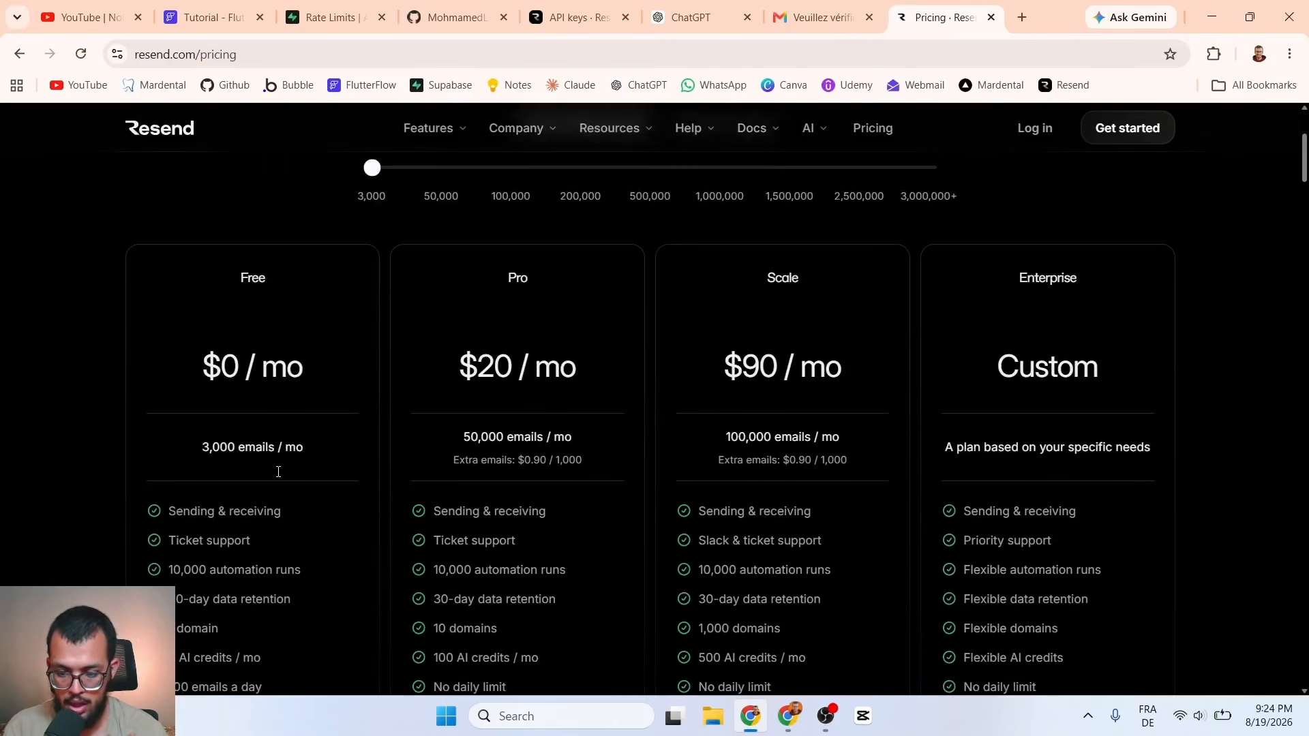
left_click_drag(203, 447, 273, 448)
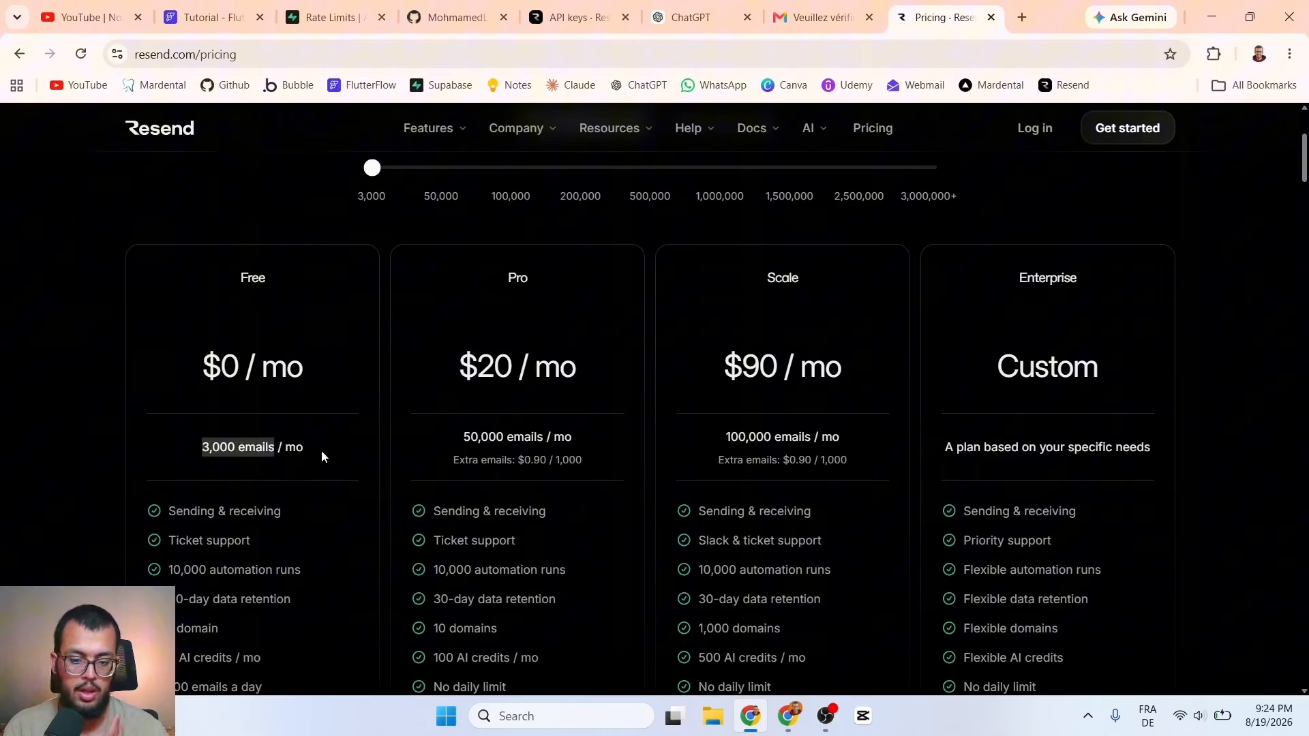
left_click(210, 450)
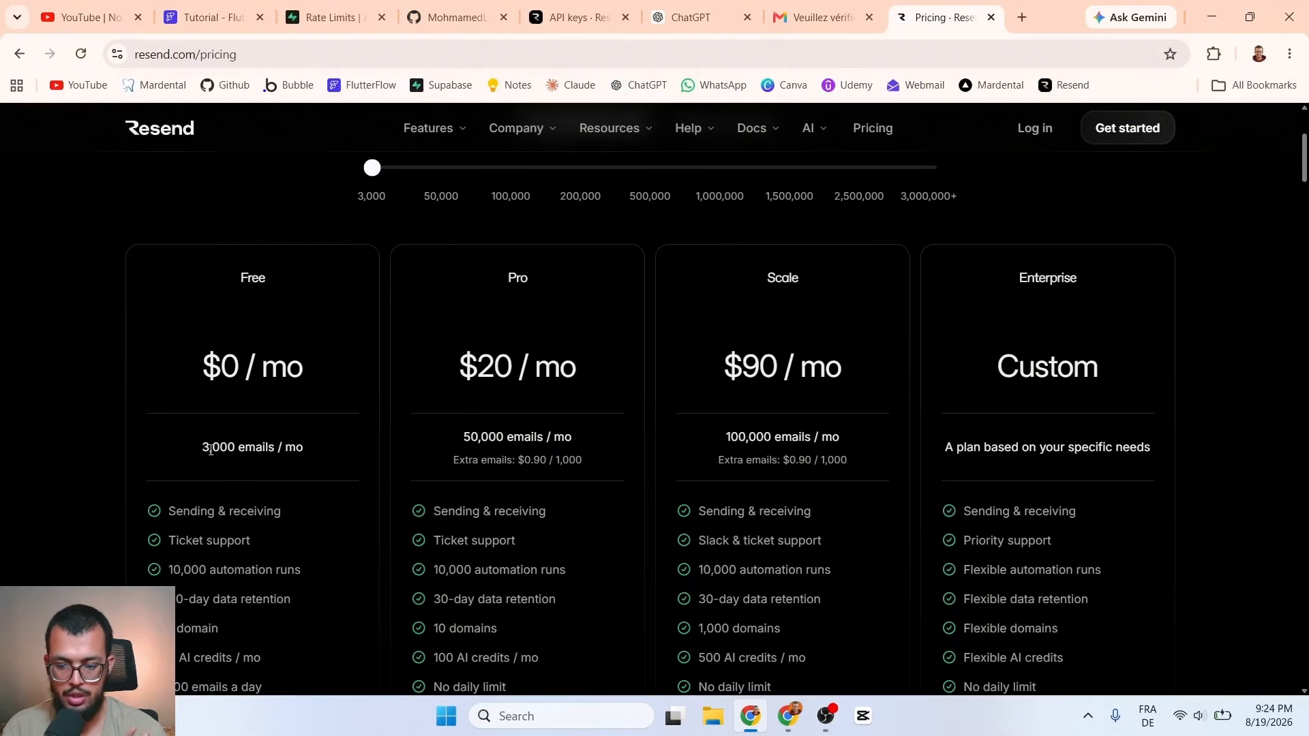
left_click_drag(204, 447, 274, 454)
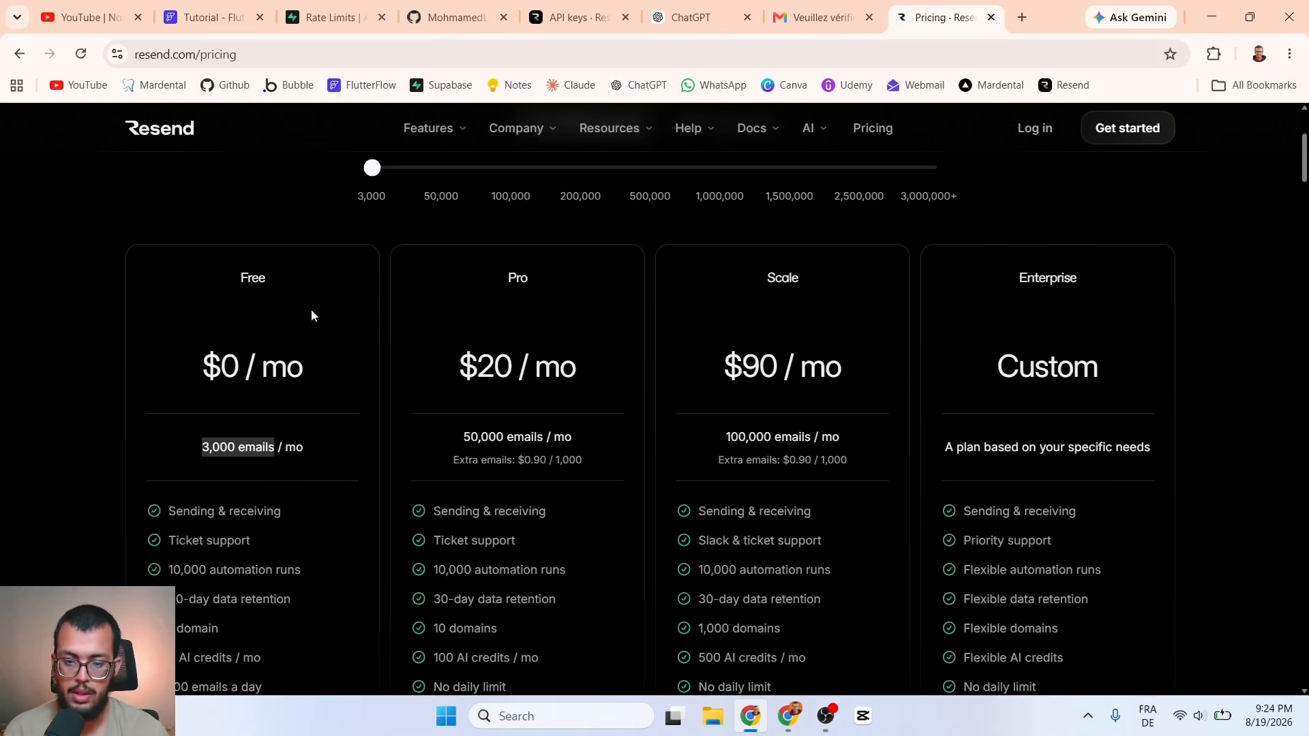
Step: Revisit Supabase's 30-per-hour email rate limit, then open the verification email in Gmail
left_click(317, 6)
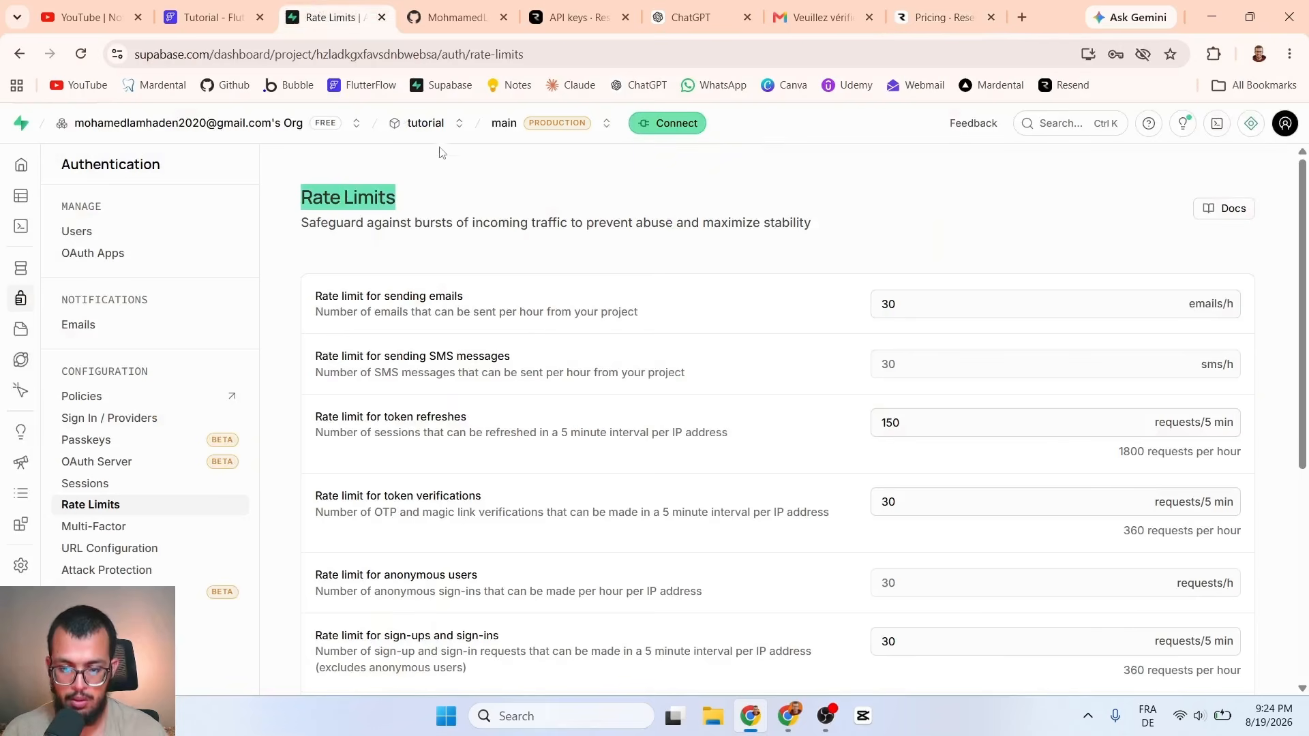
left_click(453, 183)
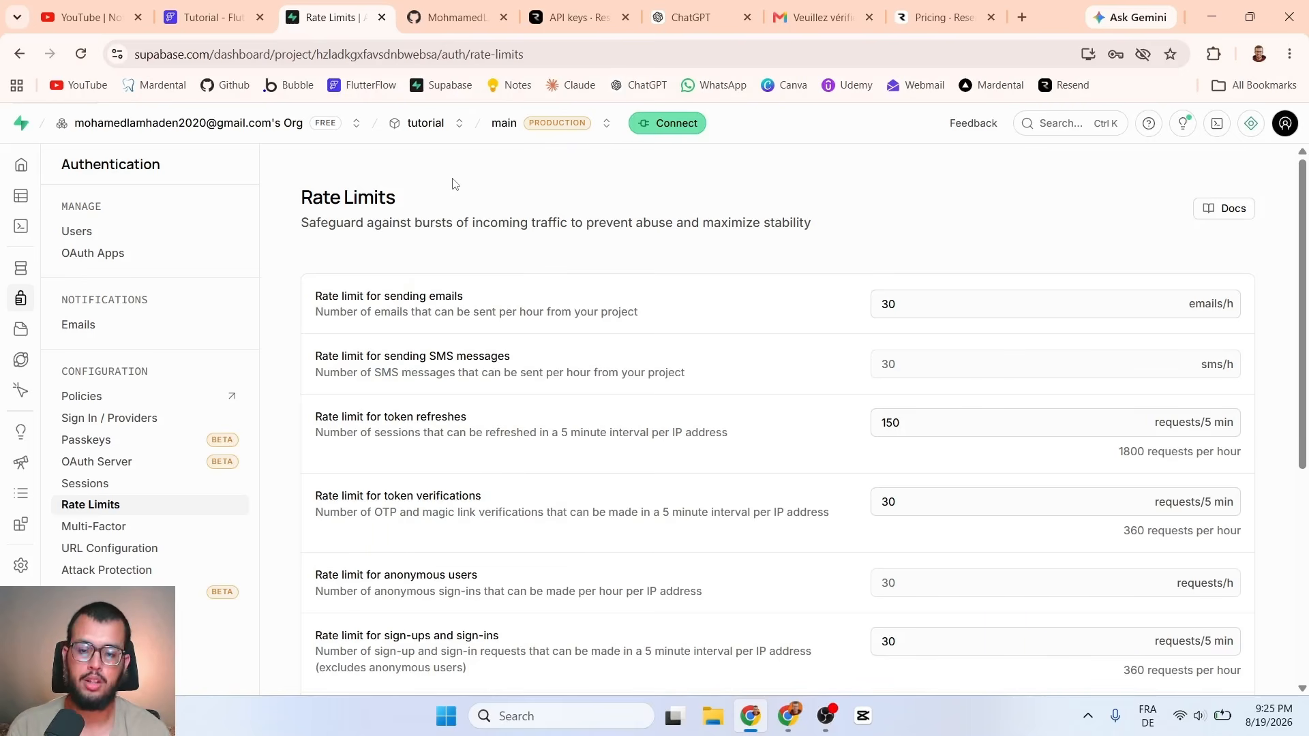
left_click(821, 17)
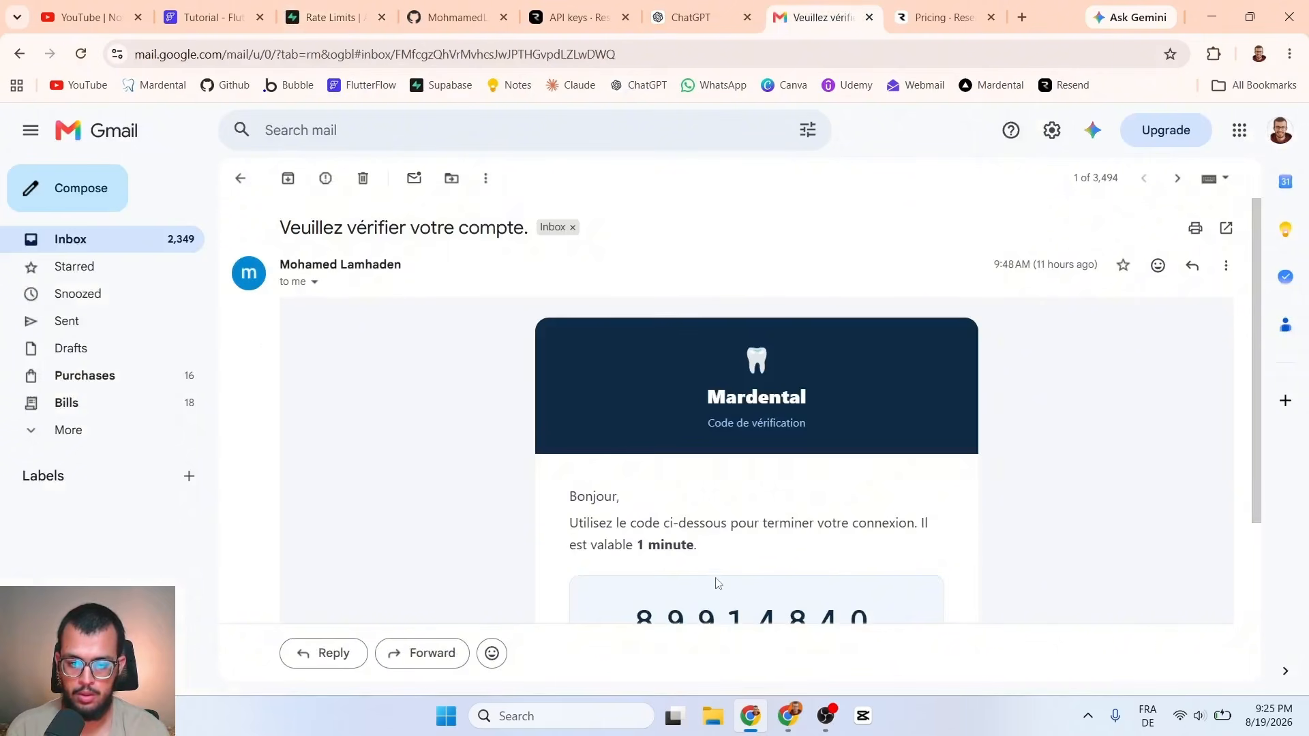
scroll(675, 451, "down", 3)
Step: Select the received verification code in the email, then return to Resend's API keys page
scroll(675, 451, "down", 1)
left_click_drag(637, 398, 1052, 385)
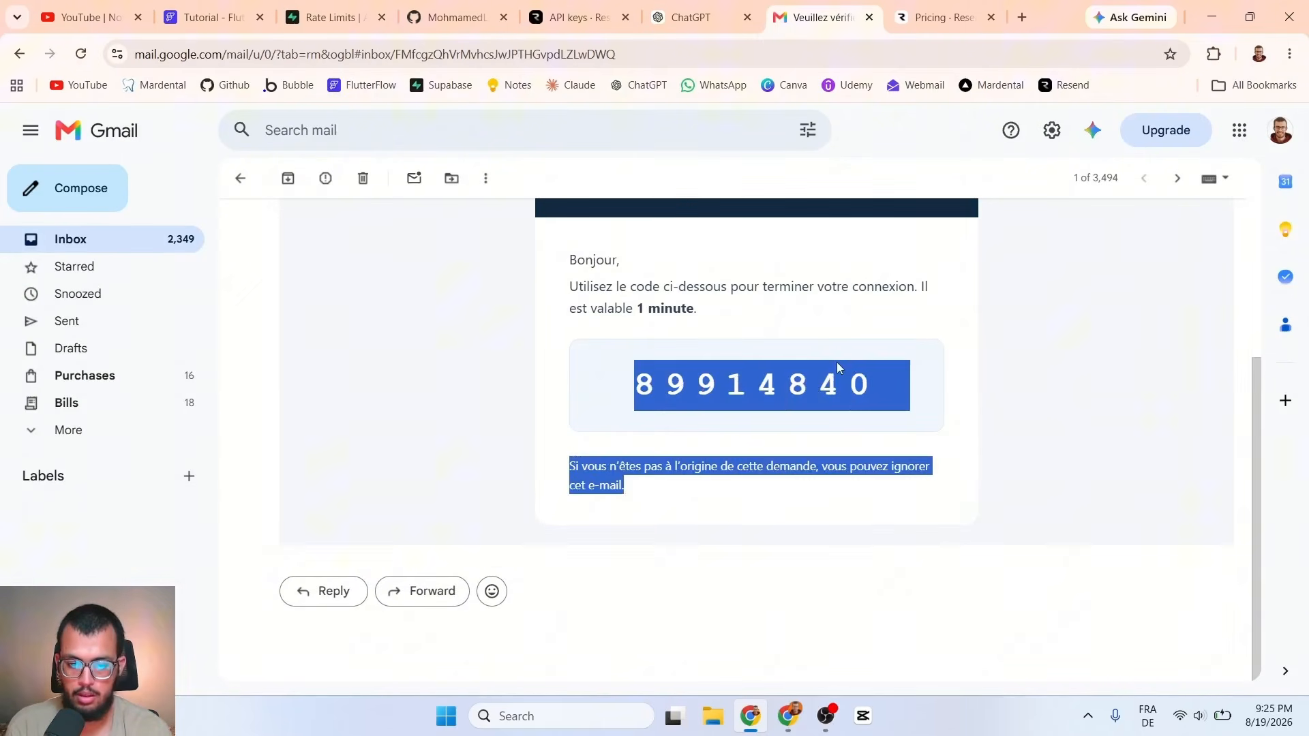
left_click(886, 393)
left_click_drag(889, 397, 632, 387)
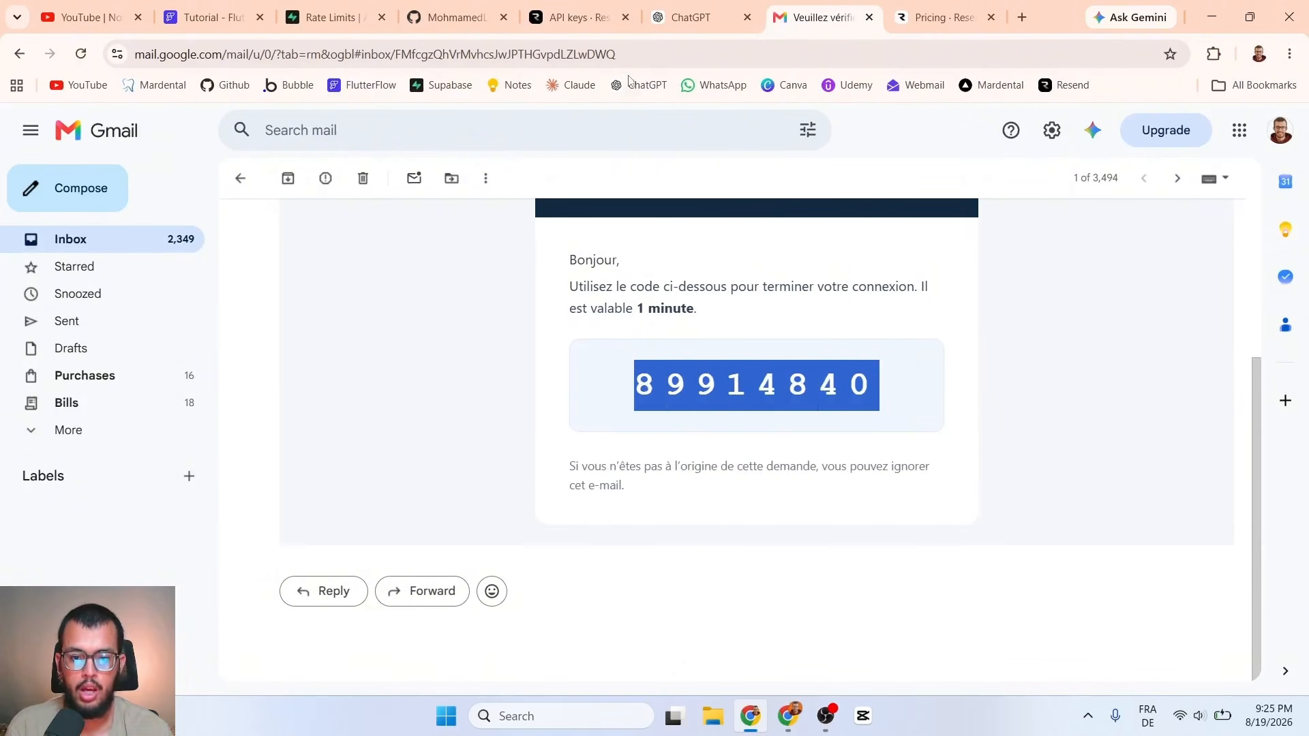
left_click(594, 17)
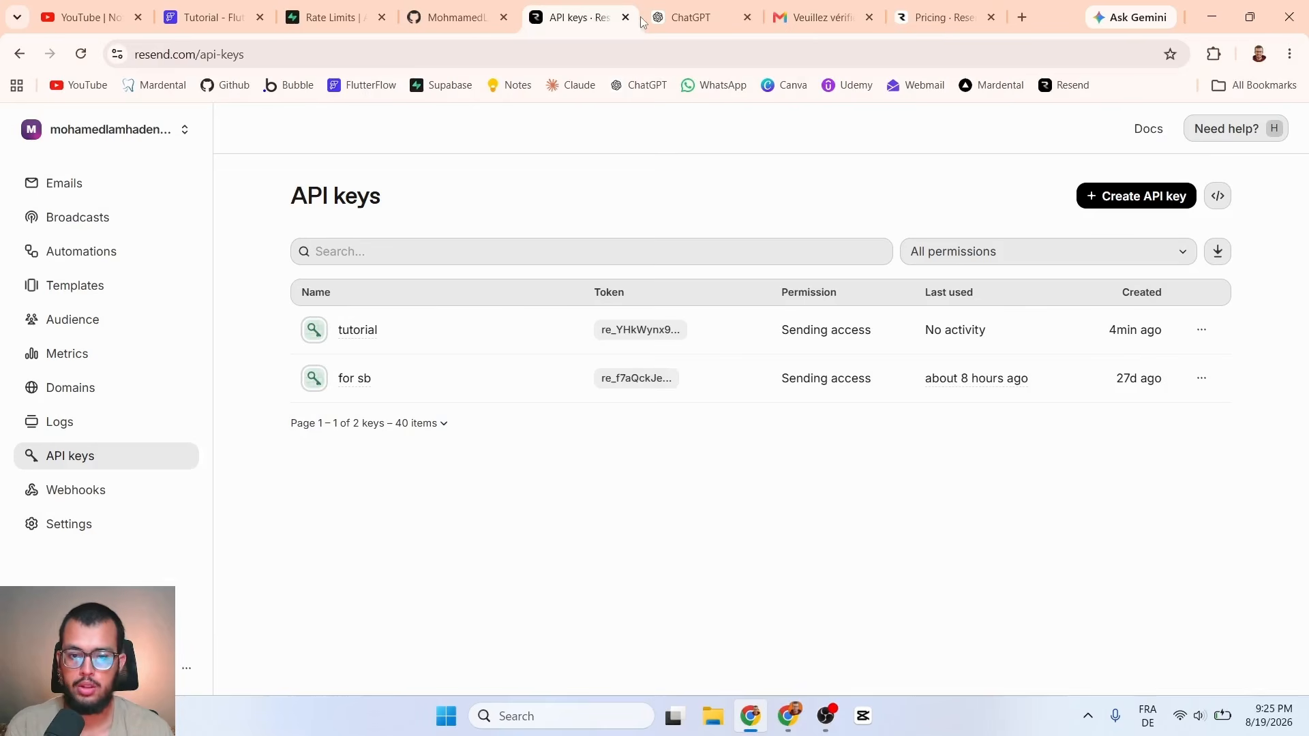
Step: Glance back at the Gmail verification email, then return to Supabase's 30-per-hour Rate Limits page
left_click(865, 11)
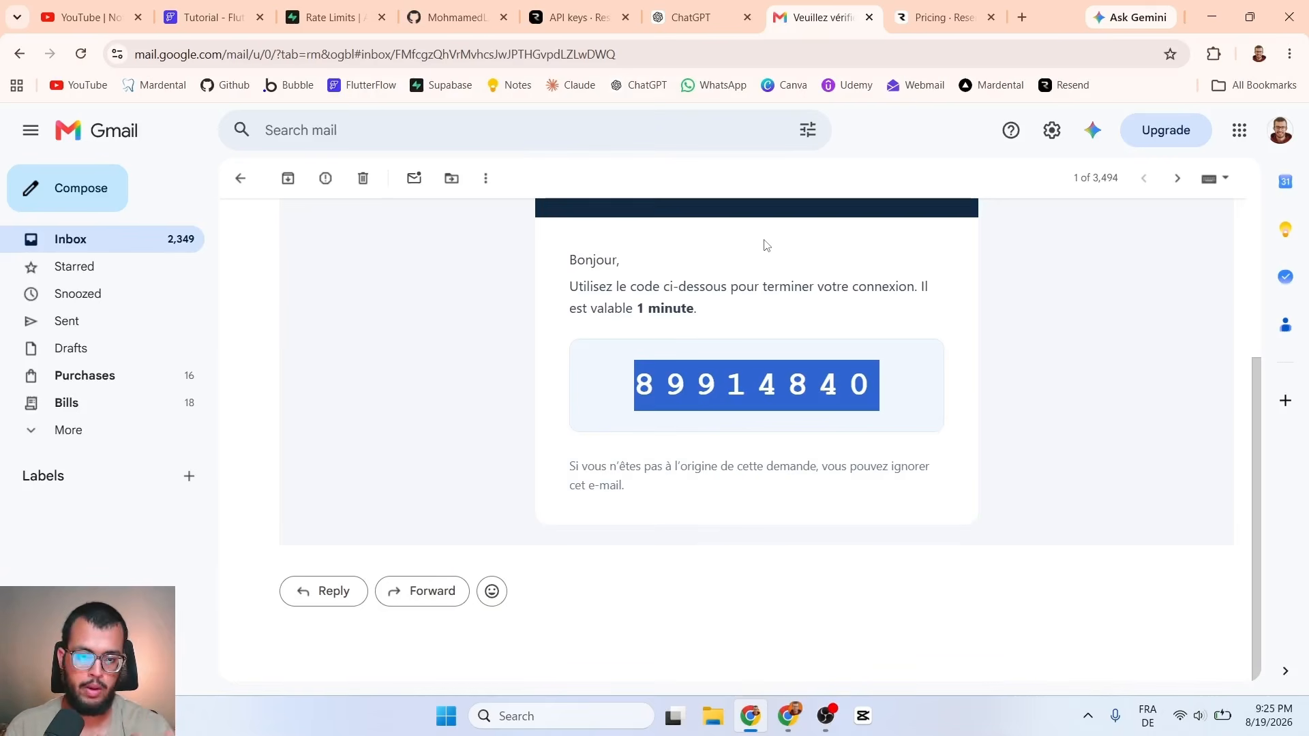
left_click(340, 5)
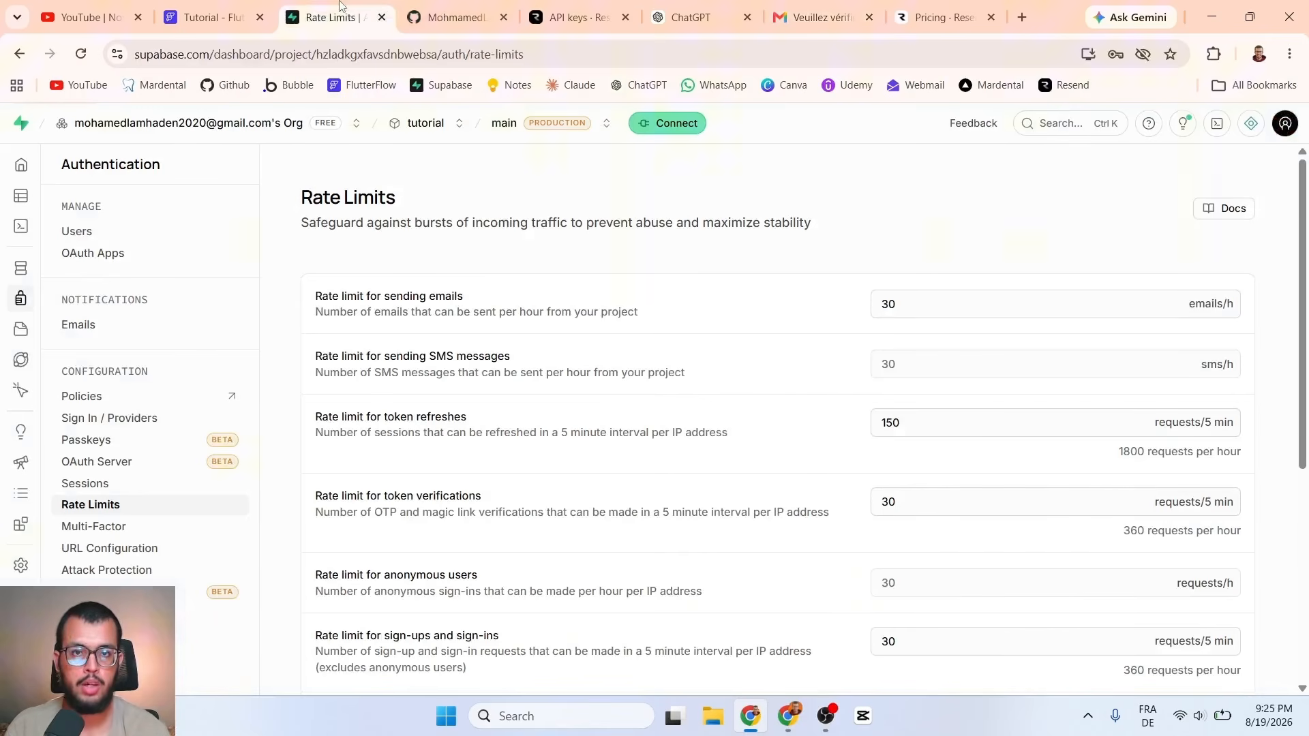